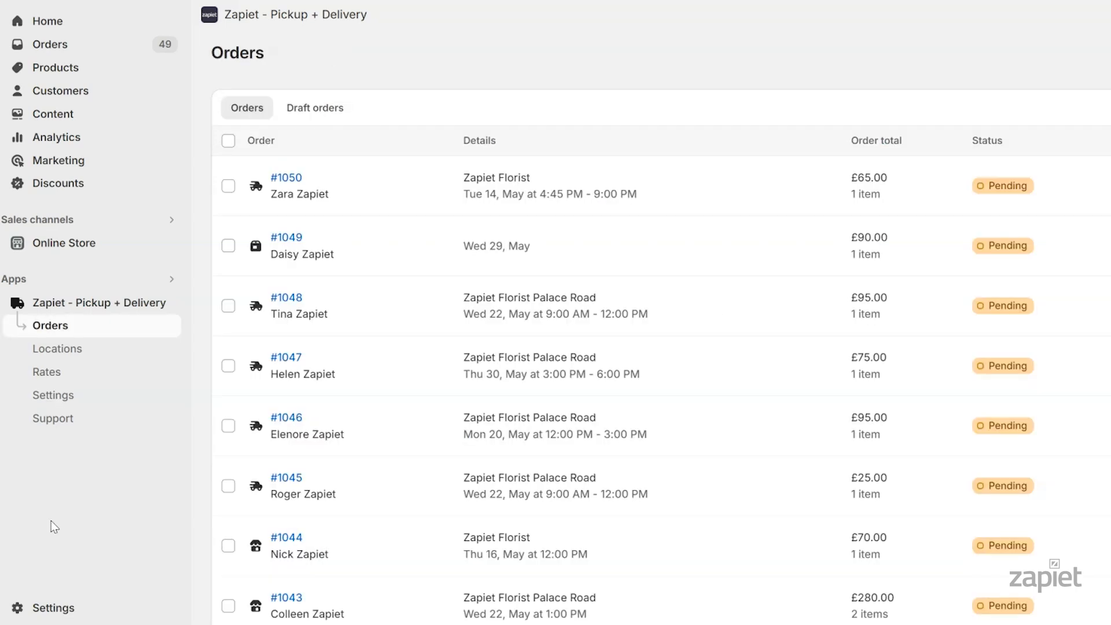
Set Local delivery distance validation to 'No validation' and save
left_click(91, 395)
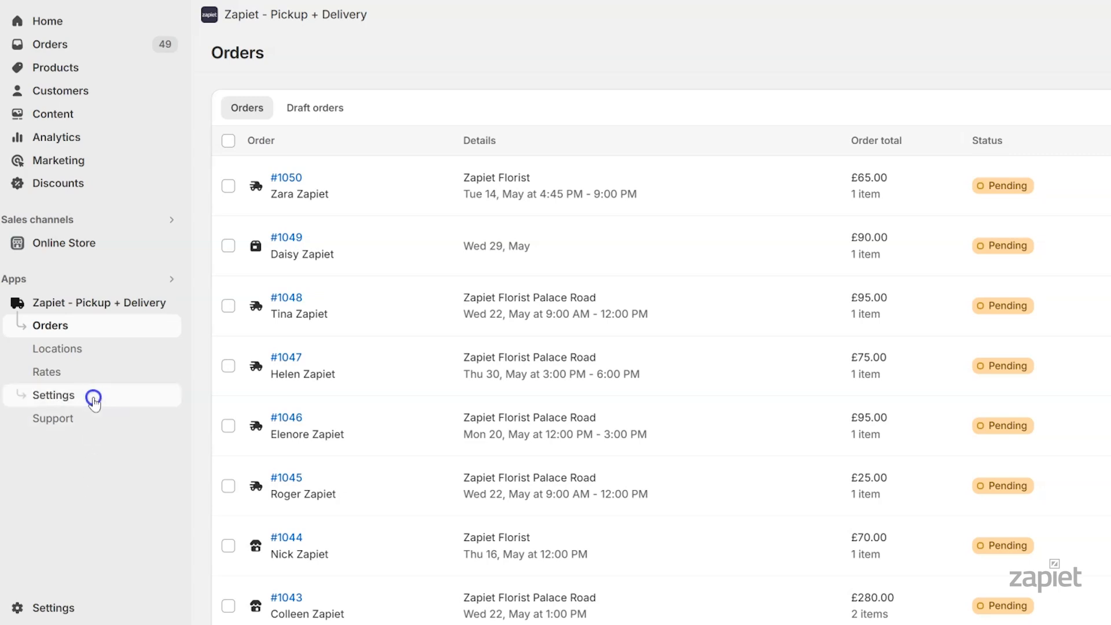
left_click(676, 223)
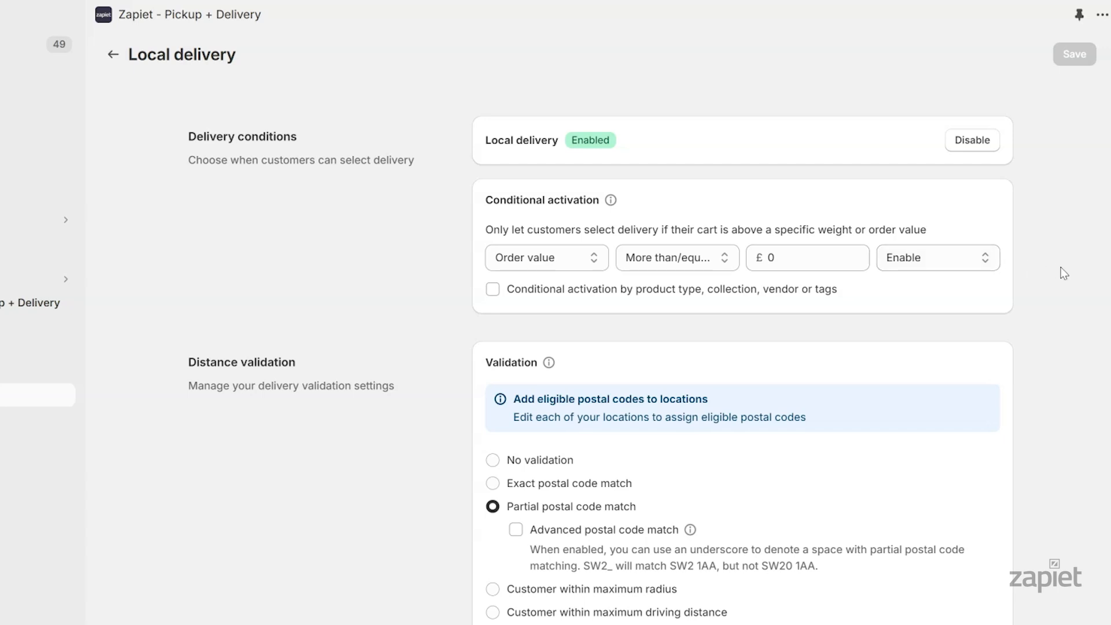
scroll(1066, 286, "down", 4)
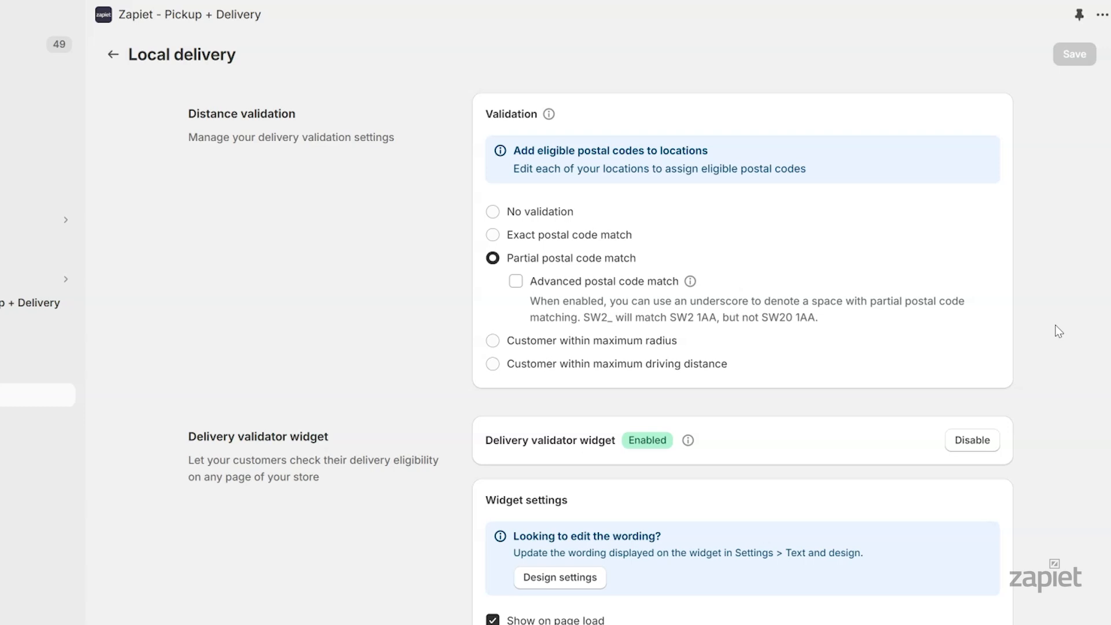
left_click(558, 212)
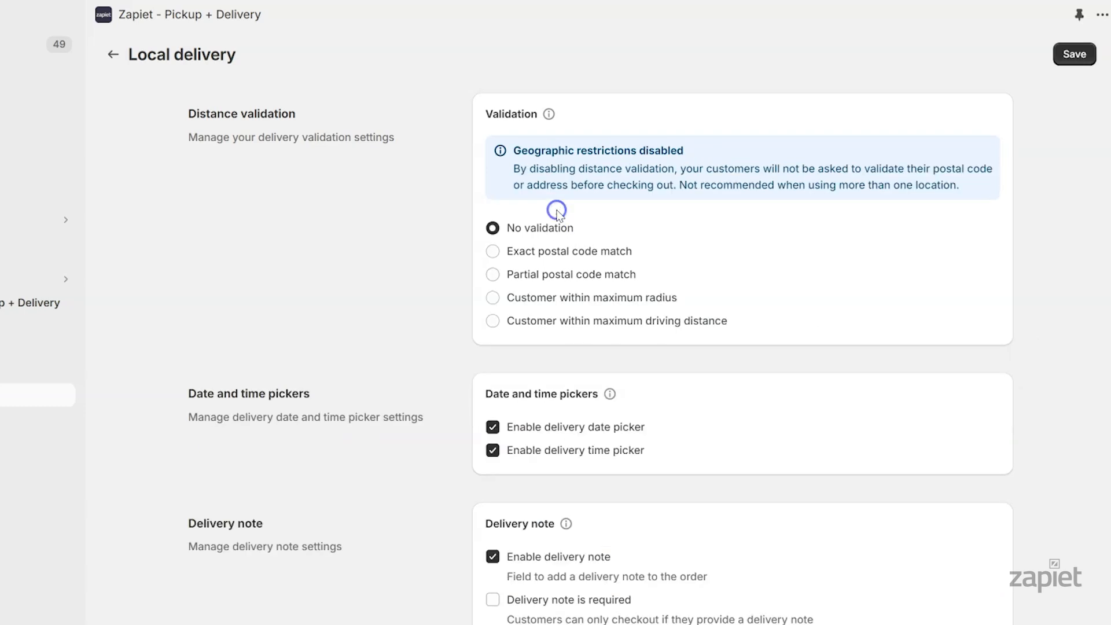
left_click(1083, 60)
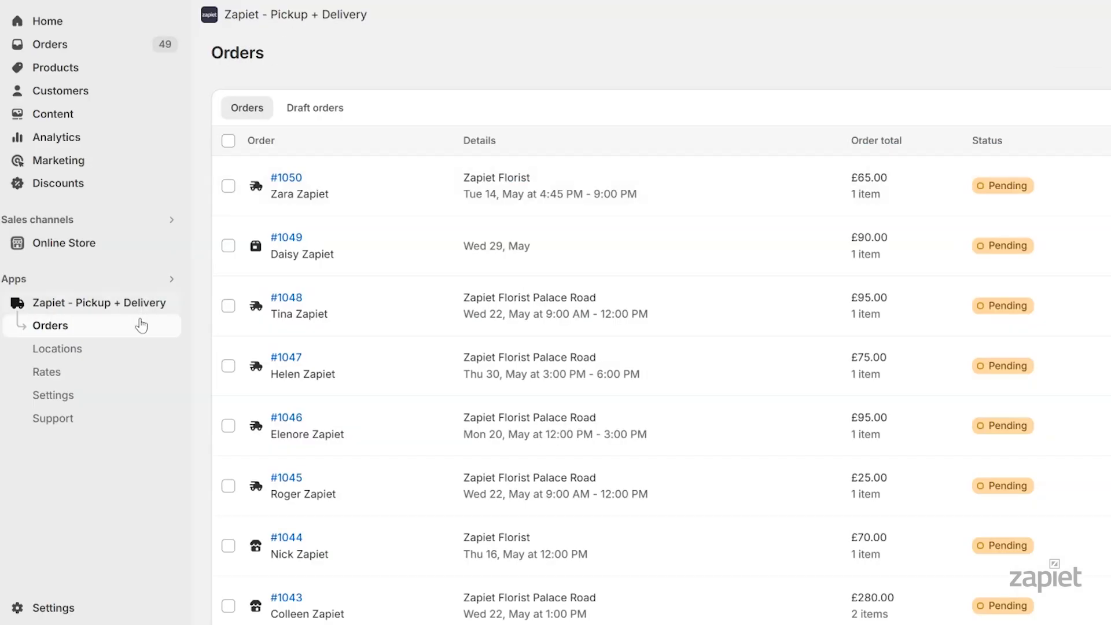
In Text and design, replace the Delivery widget instructional text with 'Select your preferred delivery date and time' and save
left_click(90, 396)
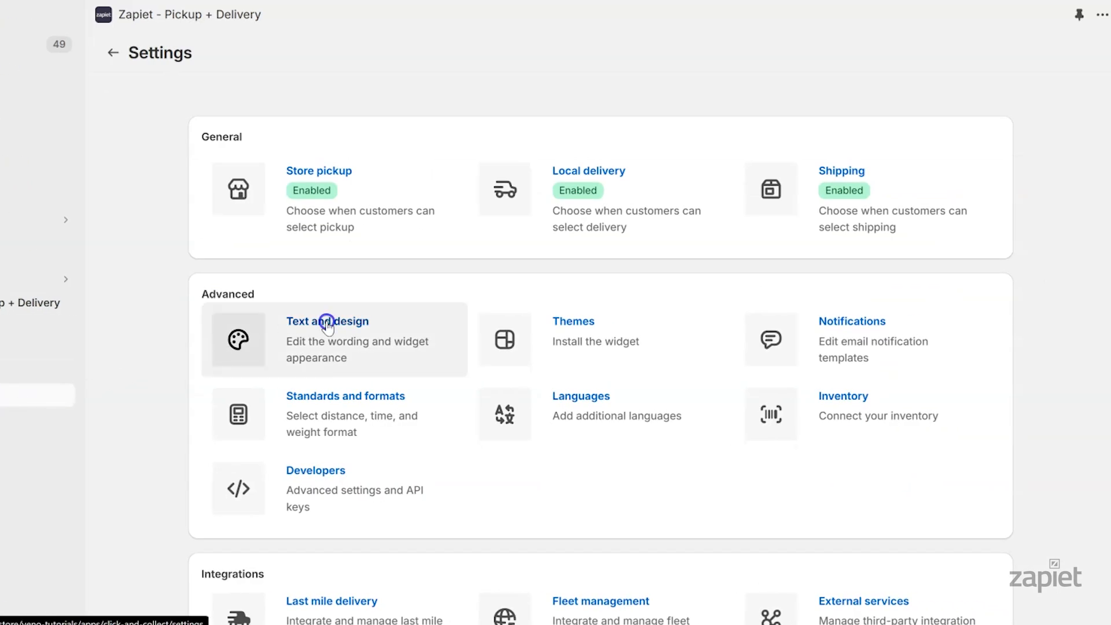
left_click(326, 323)
scroll(1053, 277, "down", 5)
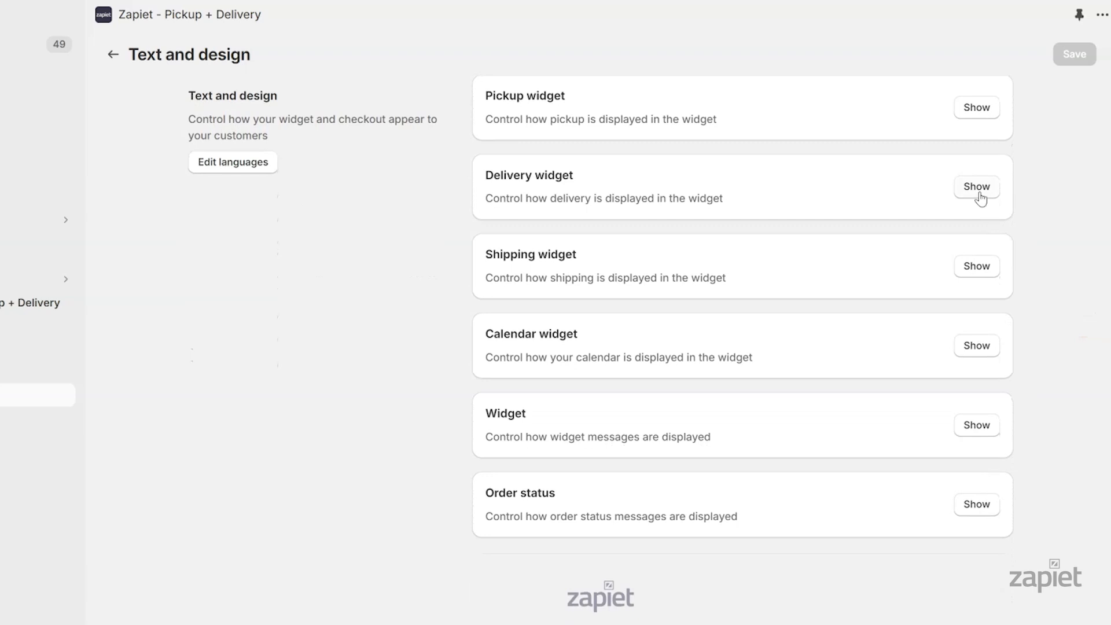
left_click(978, 189)
scroll(1072, 253, "down", 10)
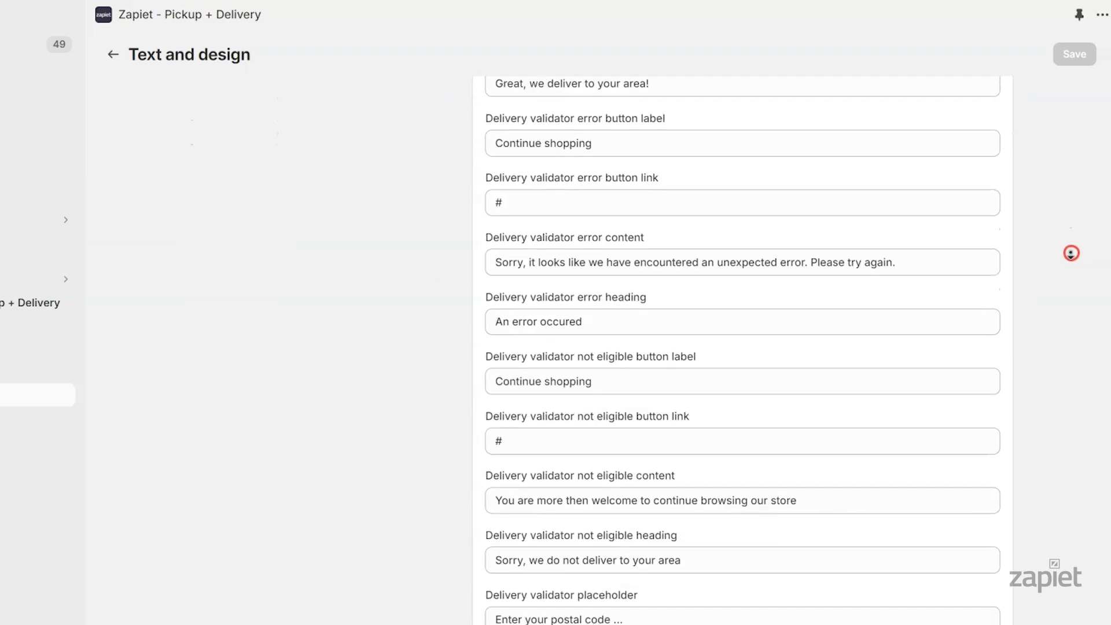
scroll(1071, 253, "down", 5)
left_click_drag(856, 115, 354, 116)
key("BackSpace")
type("Select your preferred delivery date and time")
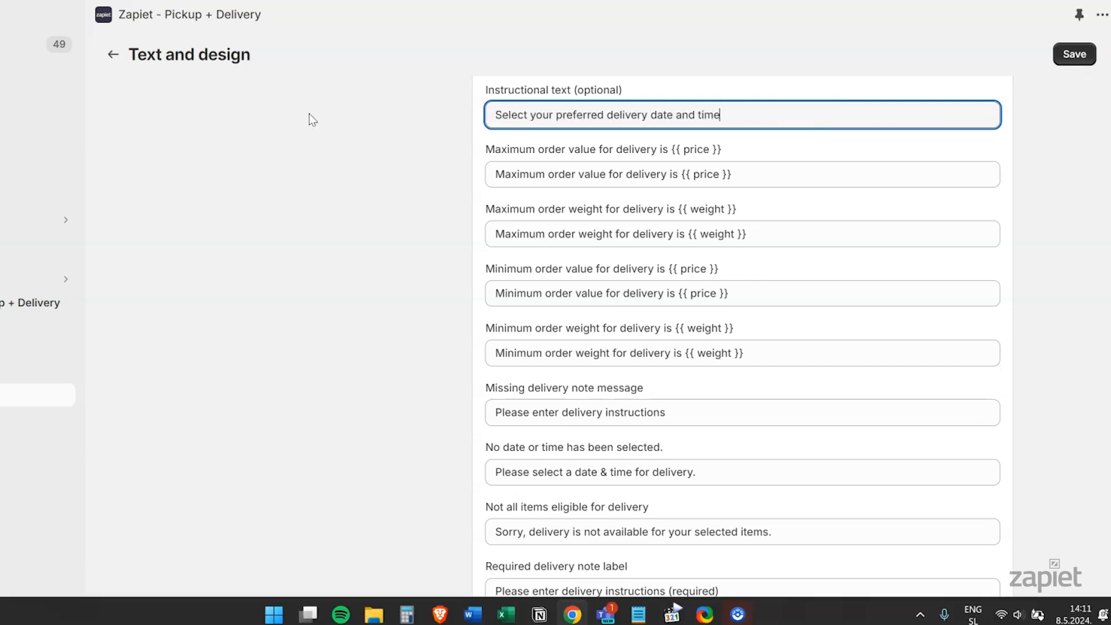
left_click(1076, 56)
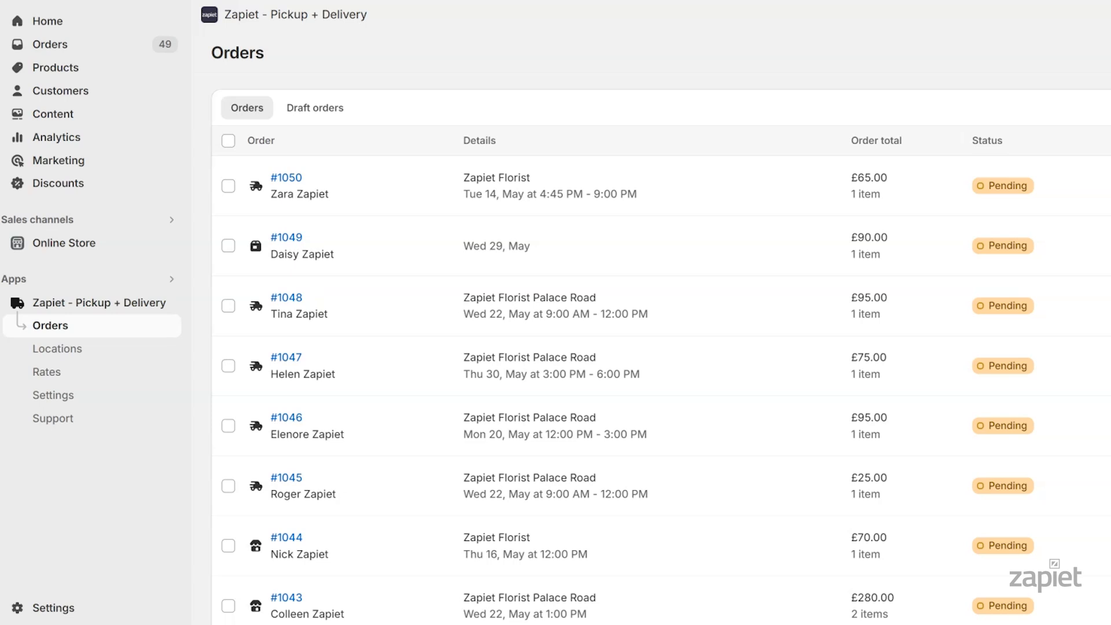
Switch Local delivery distance validation to 'Exact postal code match' and save
left_click(97, 396)
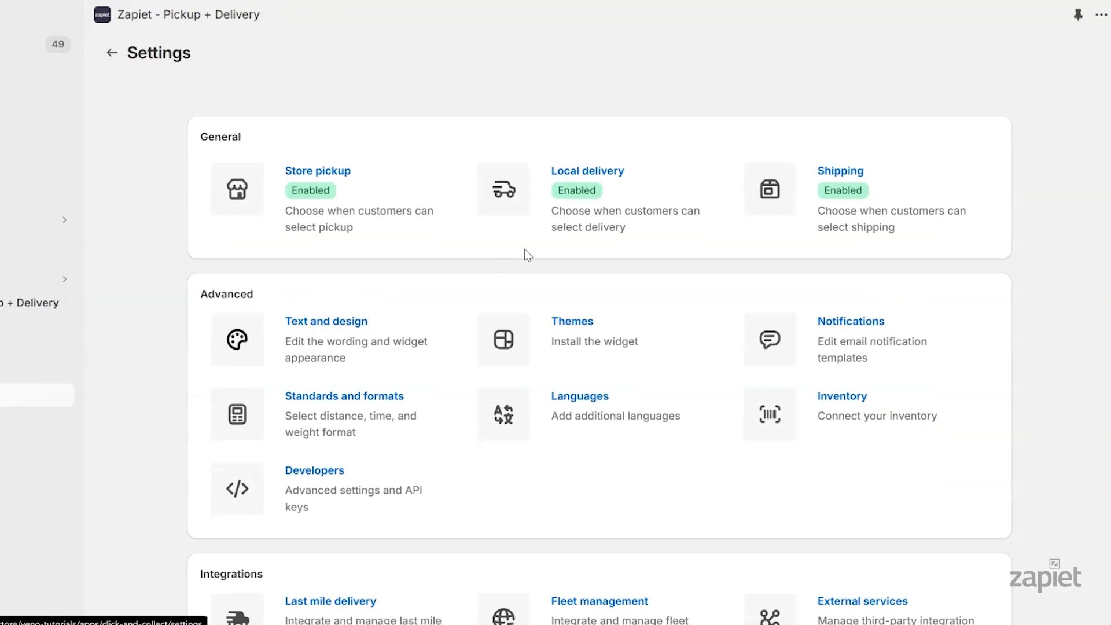
left_click(570, 215)
scroll(1081, 257, "down", 3)
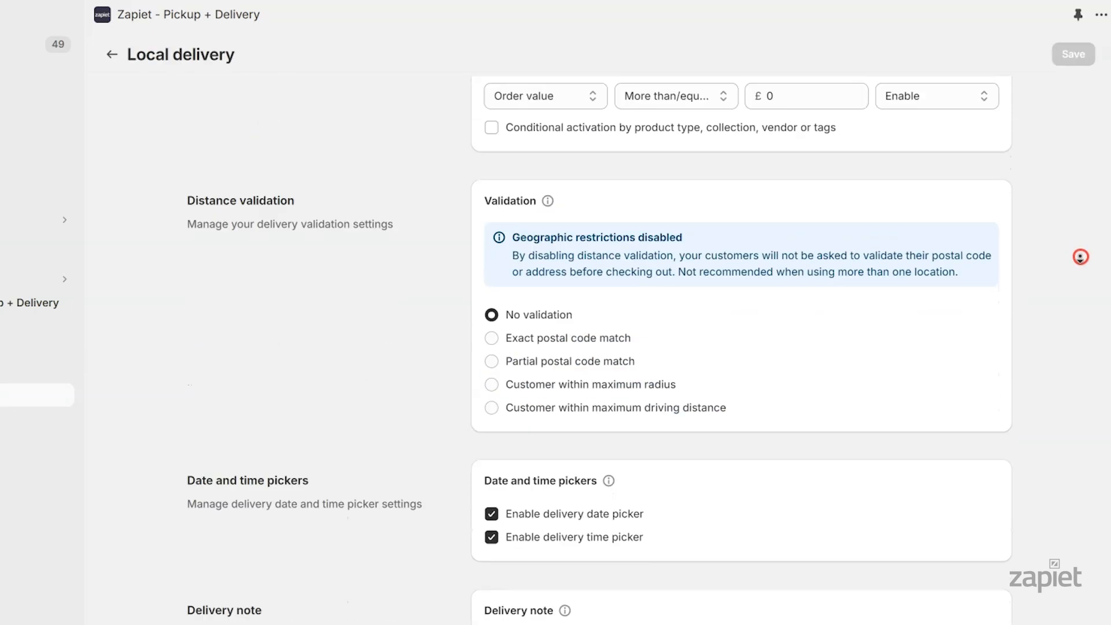
left_click(619, 243)
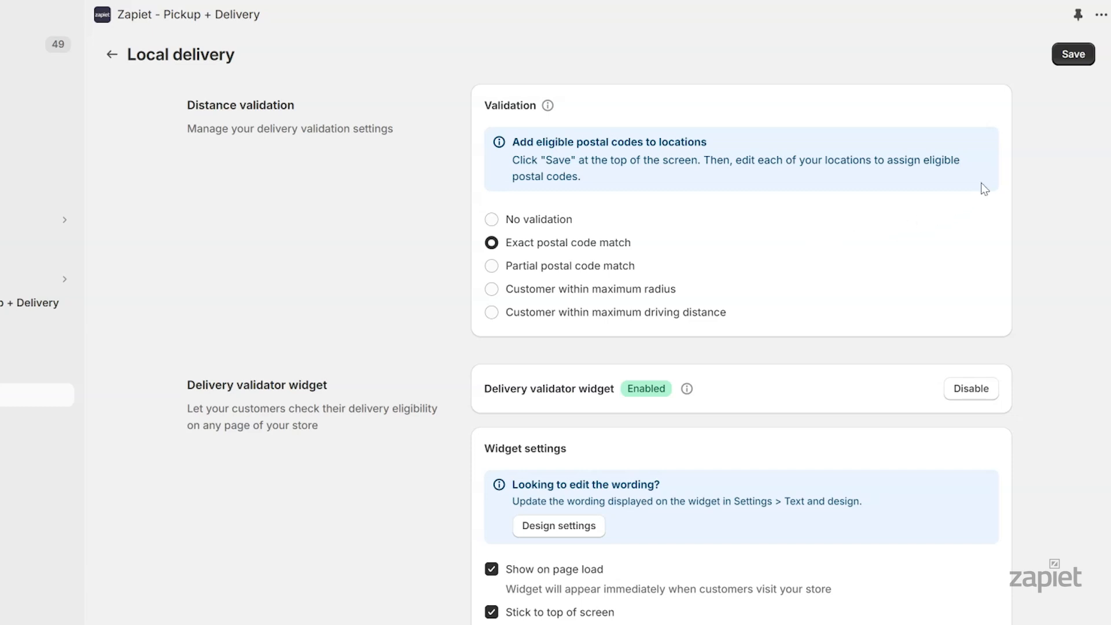
left_click(1074, 55)
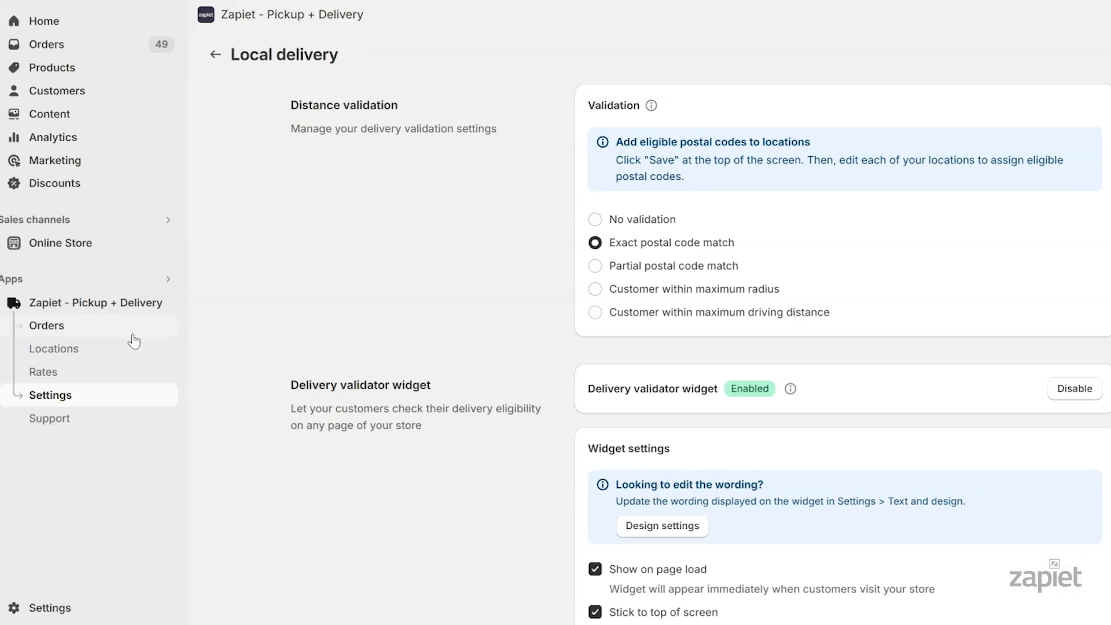
Enter 'SW1A 1AA, SW1A 2AA' as Zapiet Florist's eligible local delivery postal codes and save
left_click(102, 348)
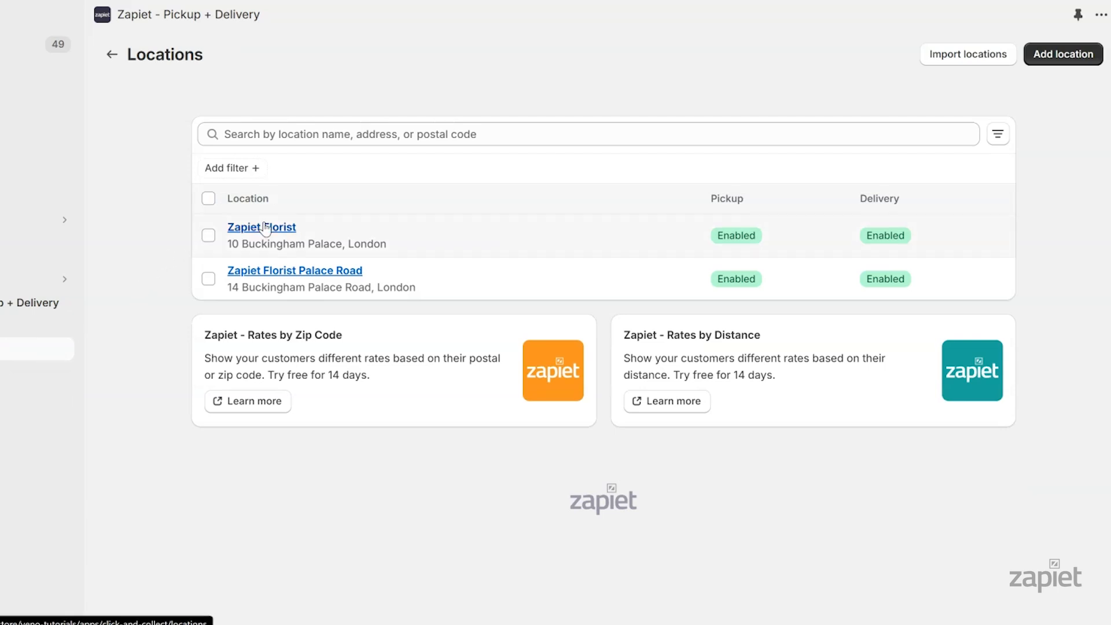
left_click(263, 227)
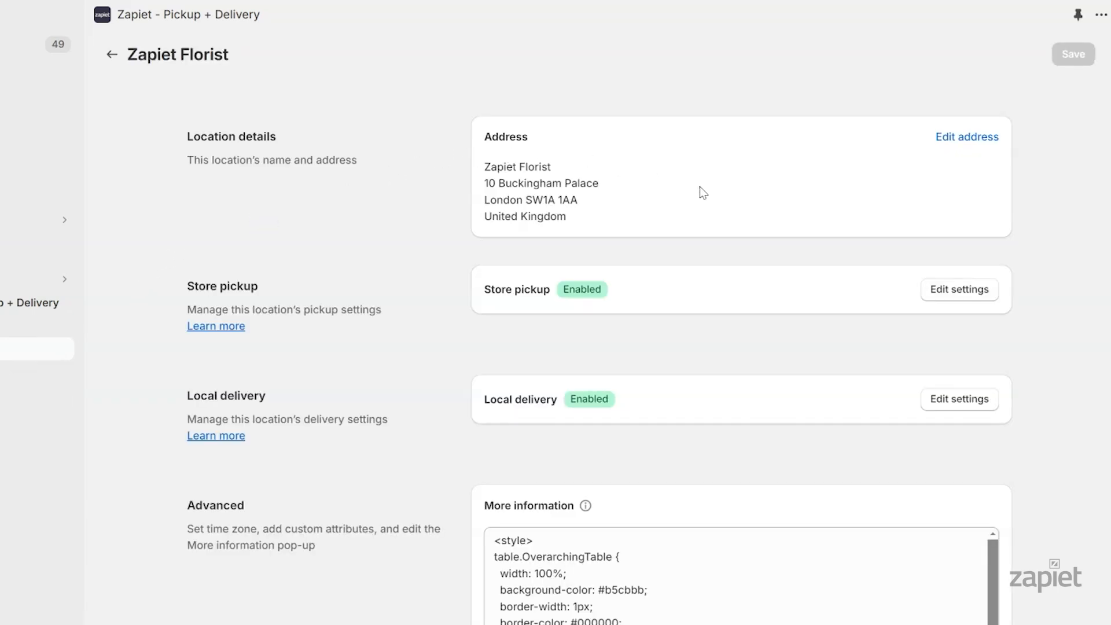
scroll(701, 191, "down", 5)
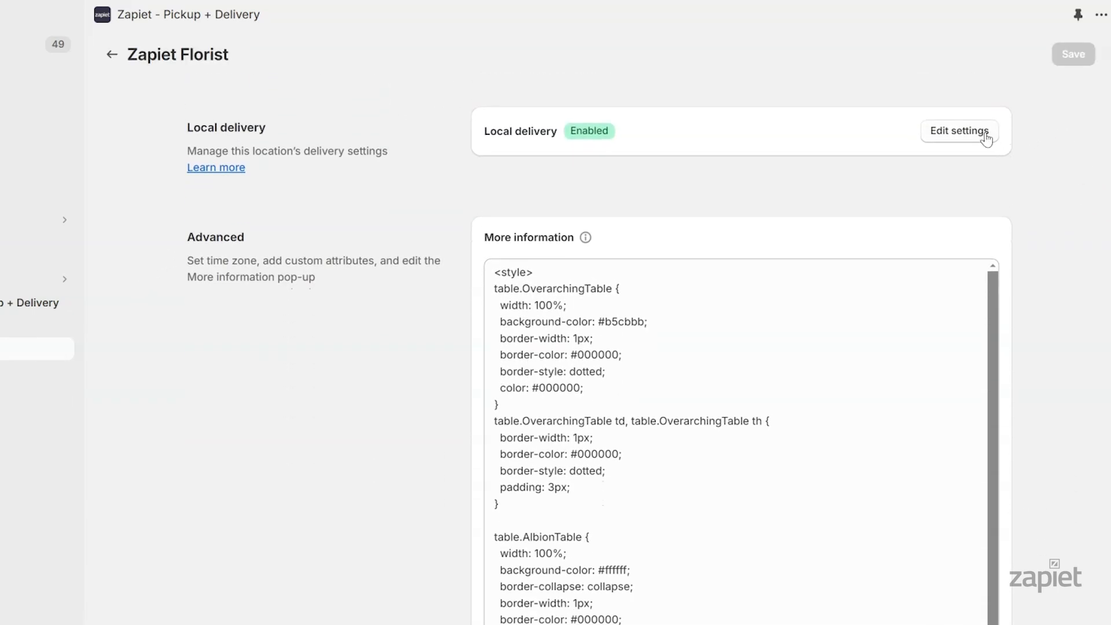
left_click(986, 138)
scroll(1070, 174, "down", 15)
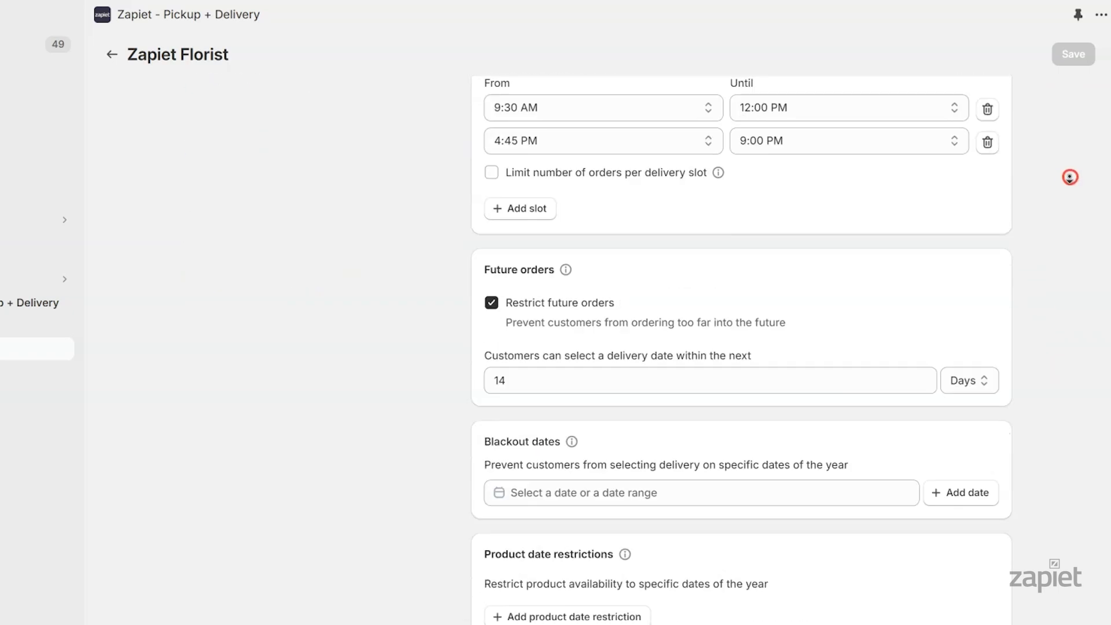
scroll(1081, 169, "down", 1)
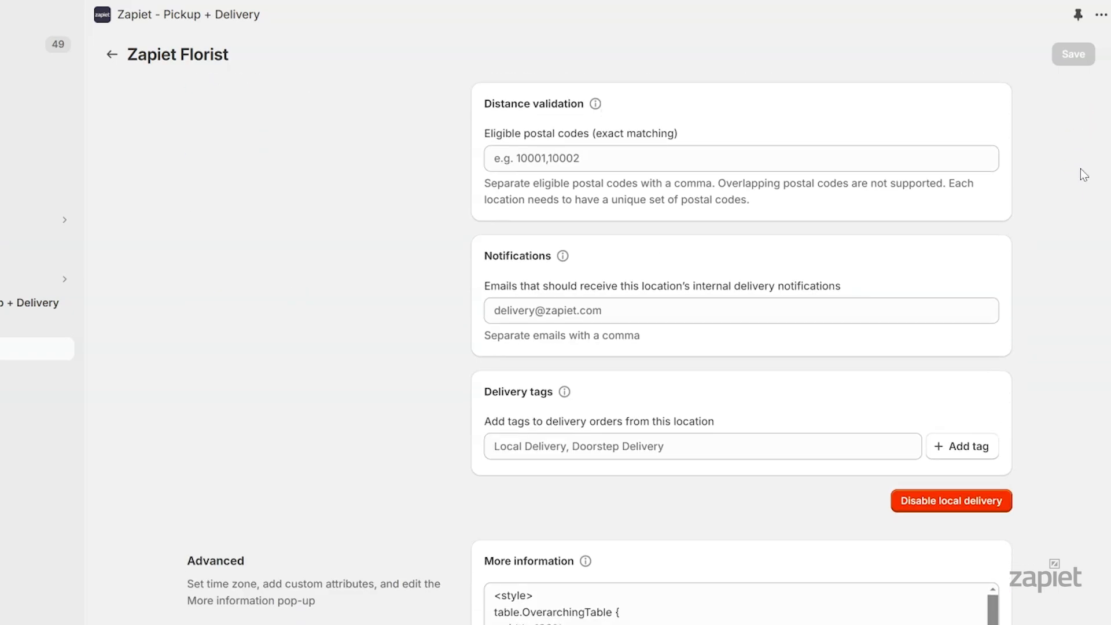
left_click(741, 158)
type("SW1A ")
type("1AA, SW1A 2AA")
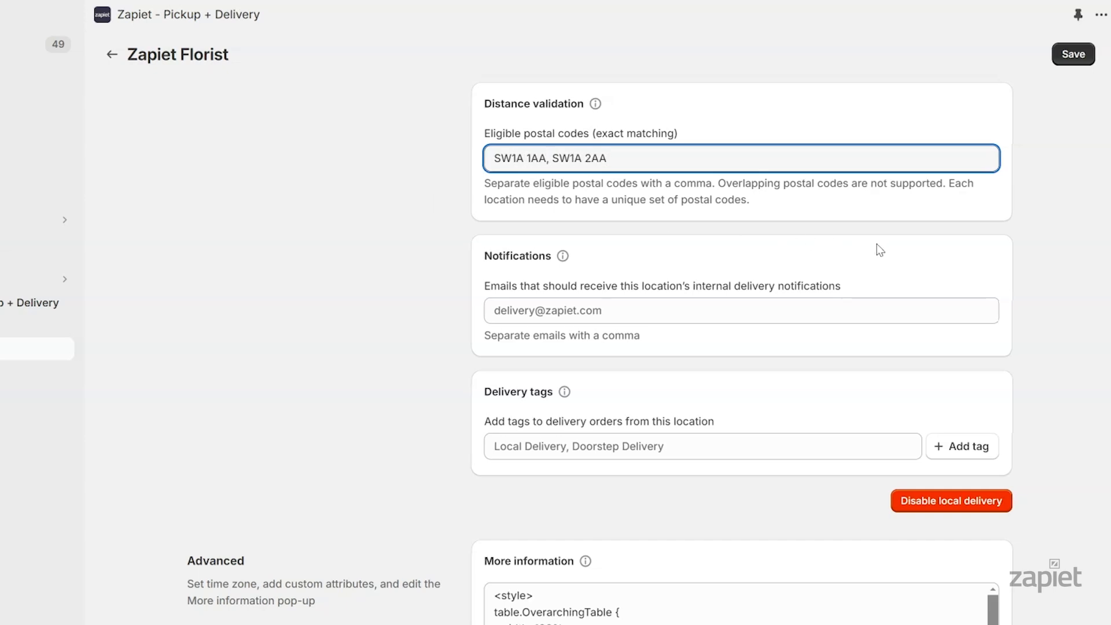
left_click(1078, 57)
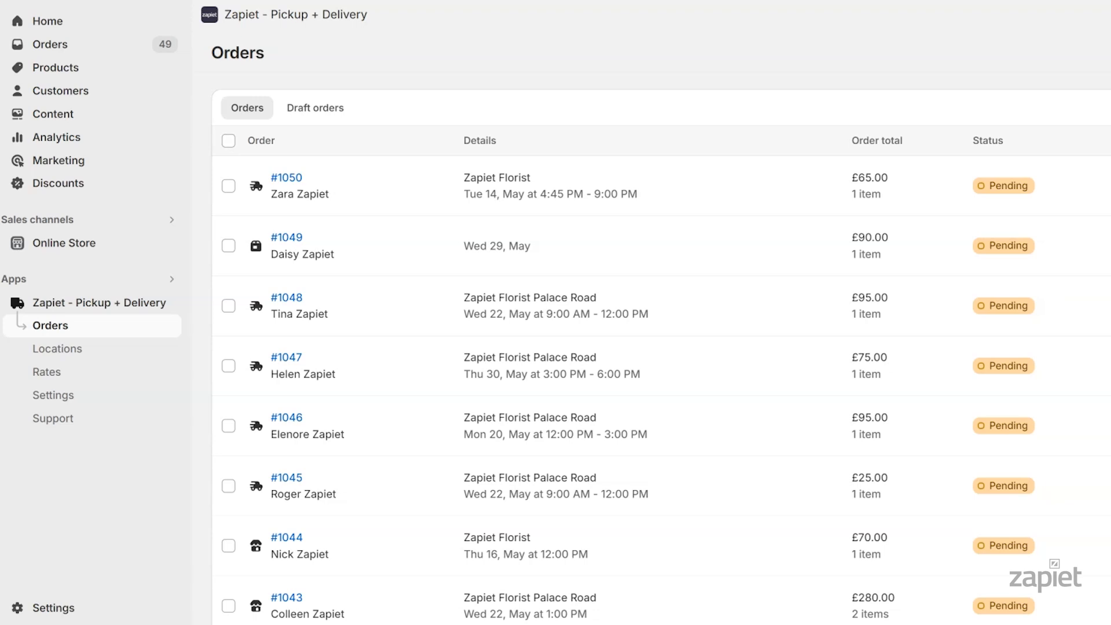
Replace 'postal' with 'zip' in the Delivery widget's instructional text
left_click(110, 397)
left_click(414, 342)
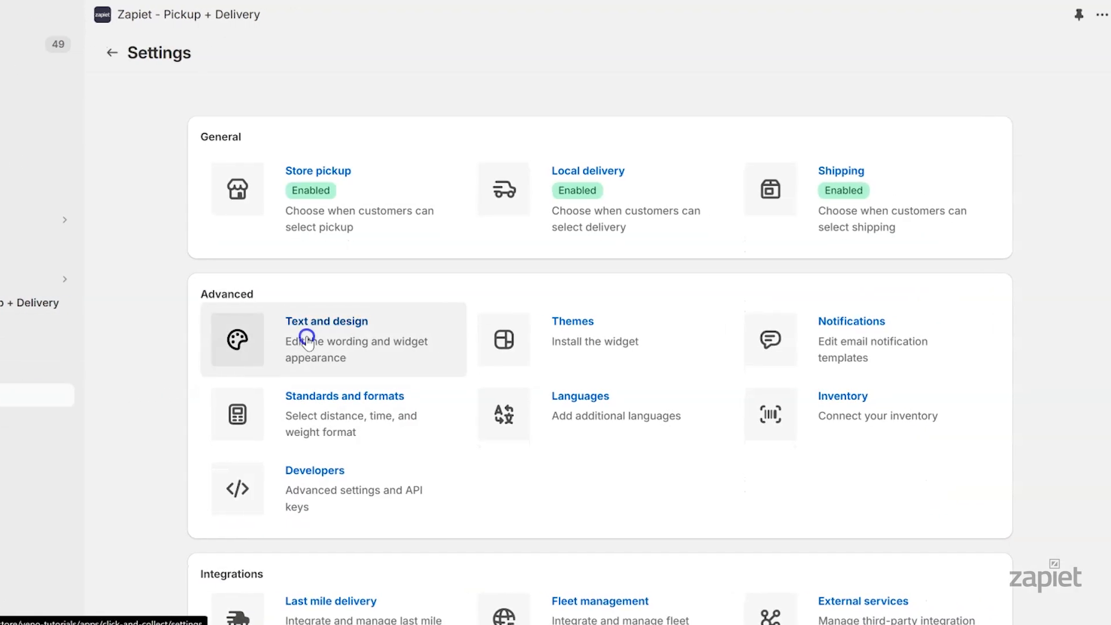
scroll(1071, 244, "down", 5)
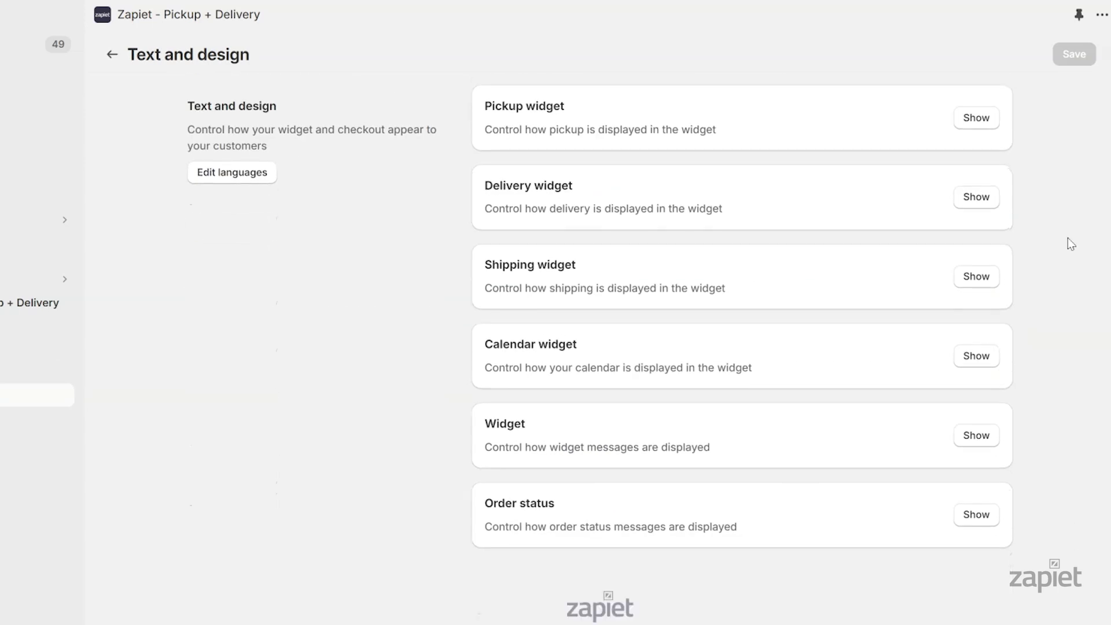
left_click(987, 202)
scroll(971, 218, "down", 20)
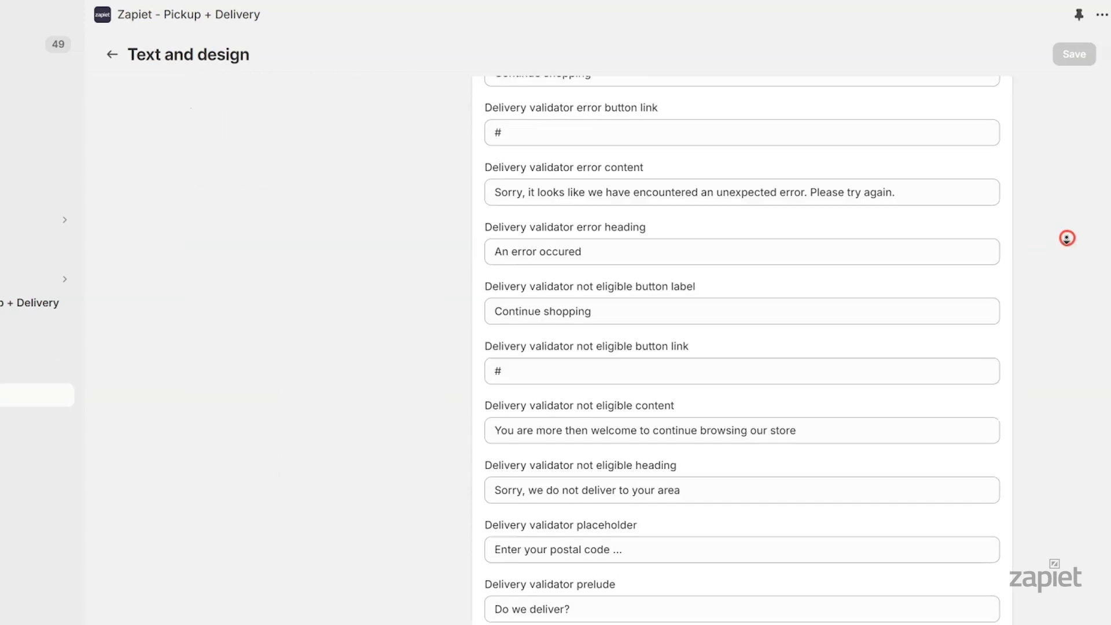
left_click_drag(581, 167, 550, 168)
type("zip")
Replace 'postal' with 'zip' in the search placeholder and select it in the last message
scroll(738, 376, "down", 5)
left_click_drag(581, 406, 556, 407)
type("zip")
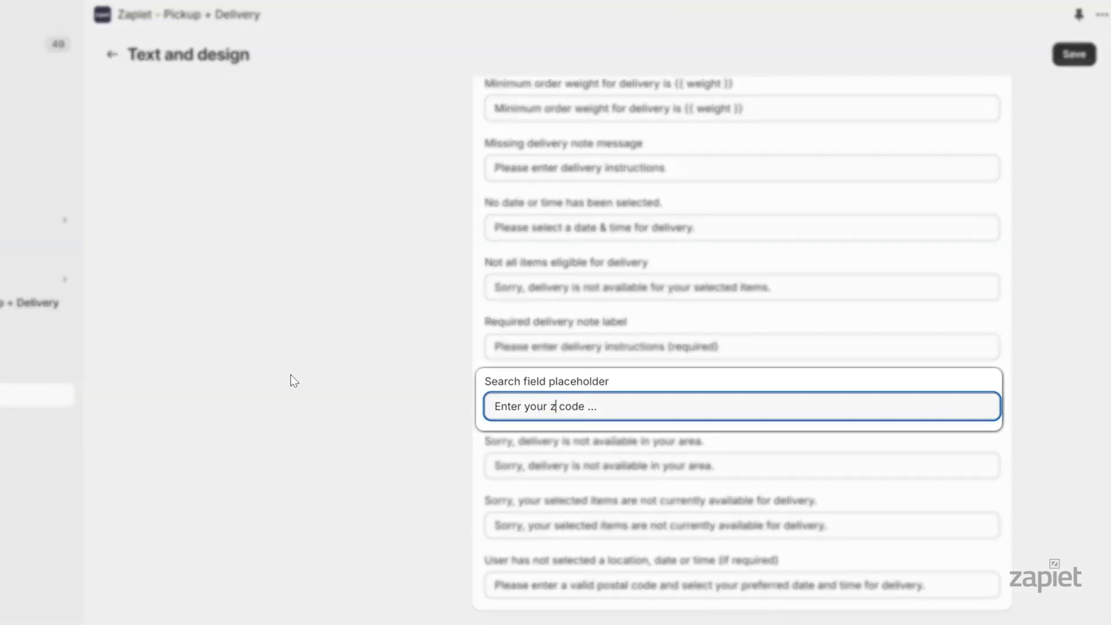
left_click_drag(626, 585, 597, 586)
Finish the zip wording and save, then enter SW1A 1AA for local delivery in the cart
type("zip")
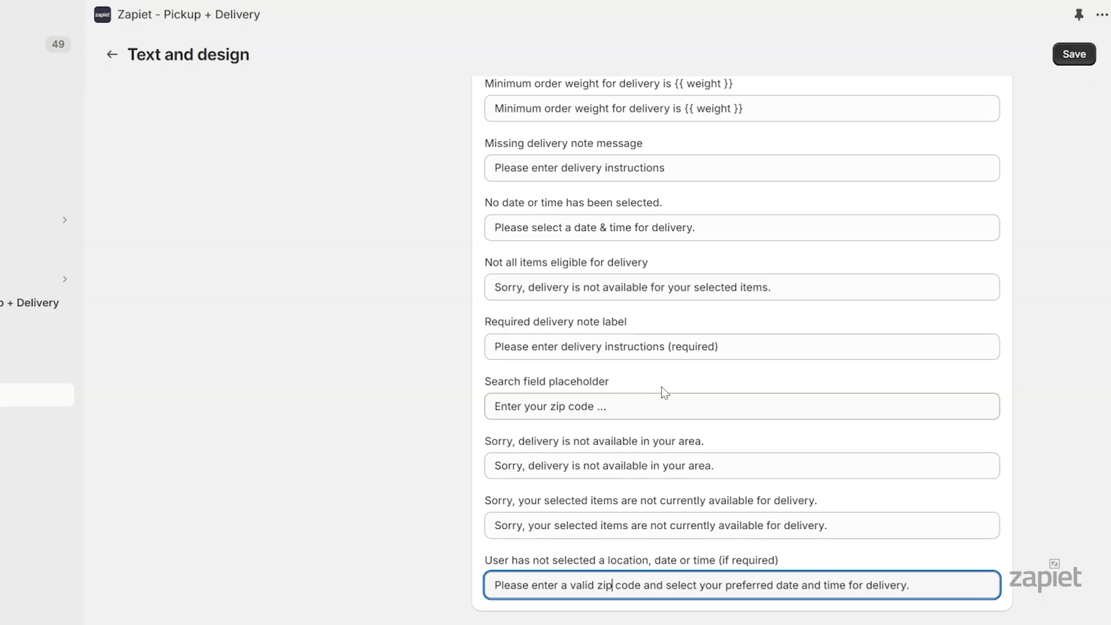
left_click(1074, 55)
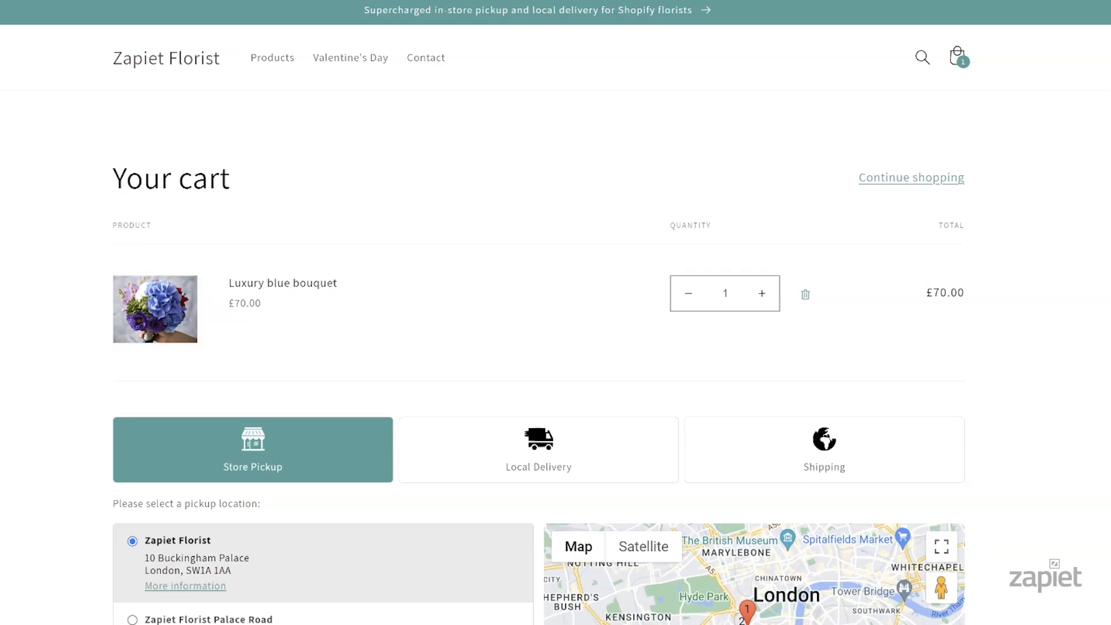
scroll(556, 313, "down", 3)
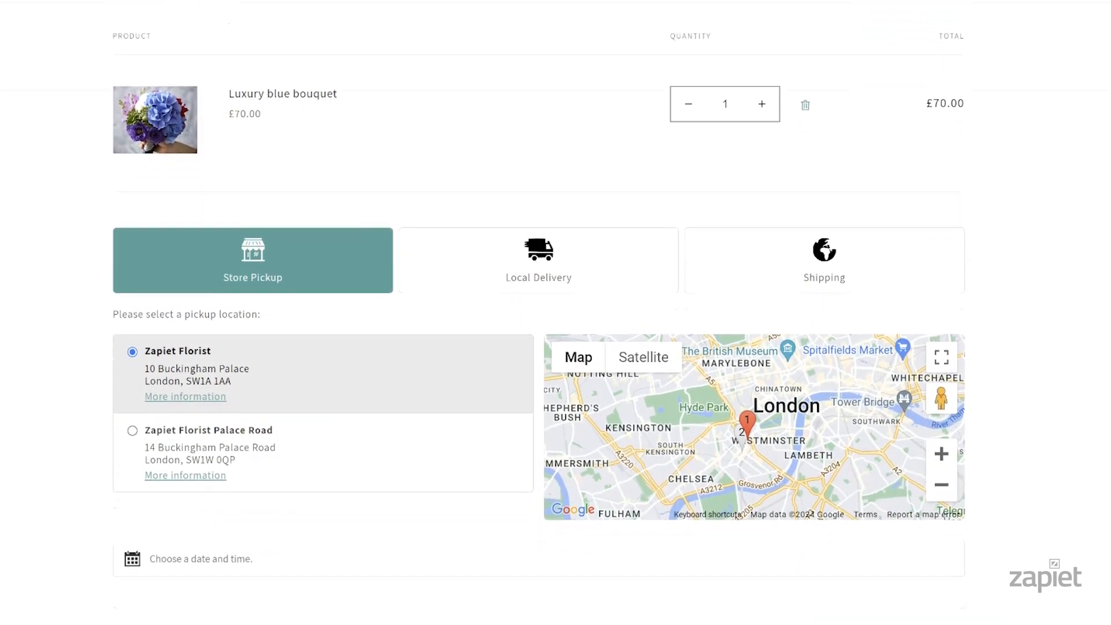
scroll(556, 313, "down", 4)
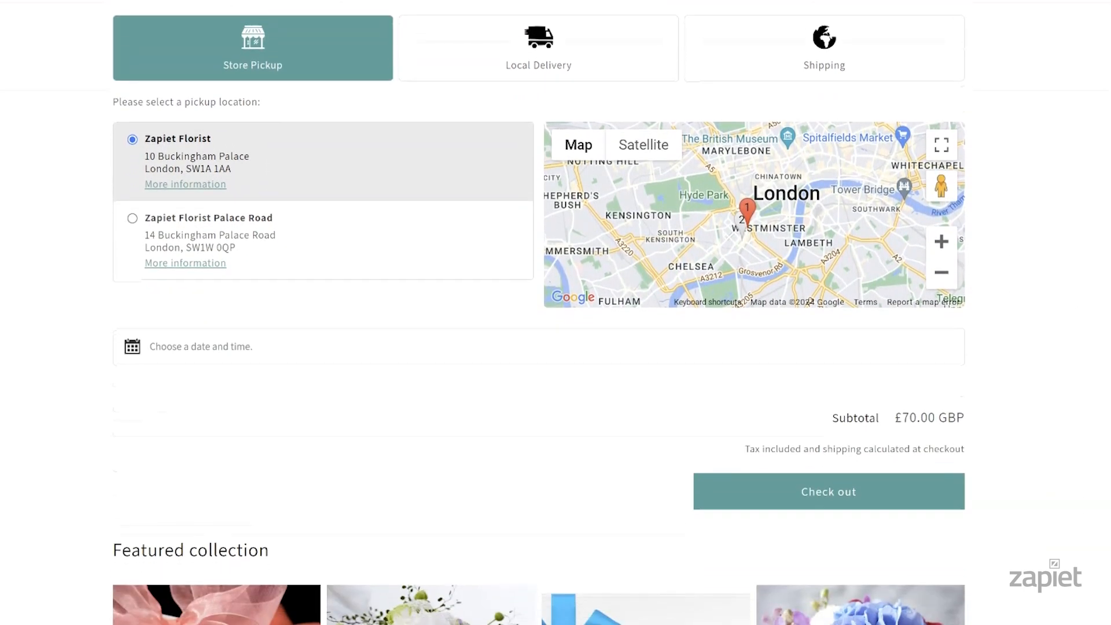
type("SW1A 1AA")
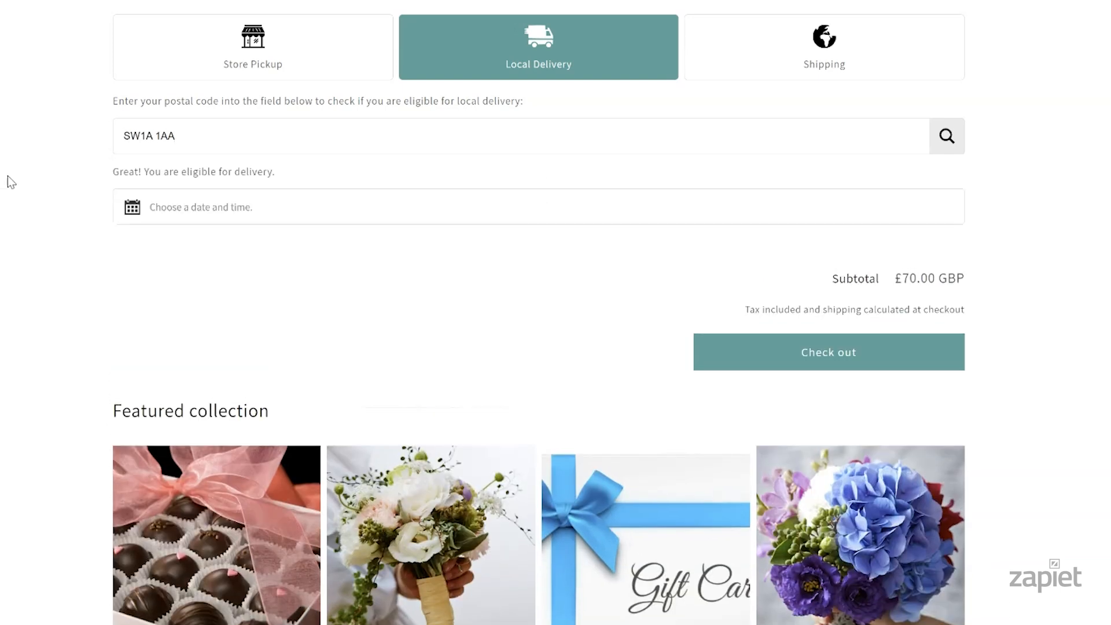
Choose Wed 15 May, 4:45 PM - 9:00 PM, then check that SW2A 1AA is refused
left_click(229, 209)
left_click(278, 93)
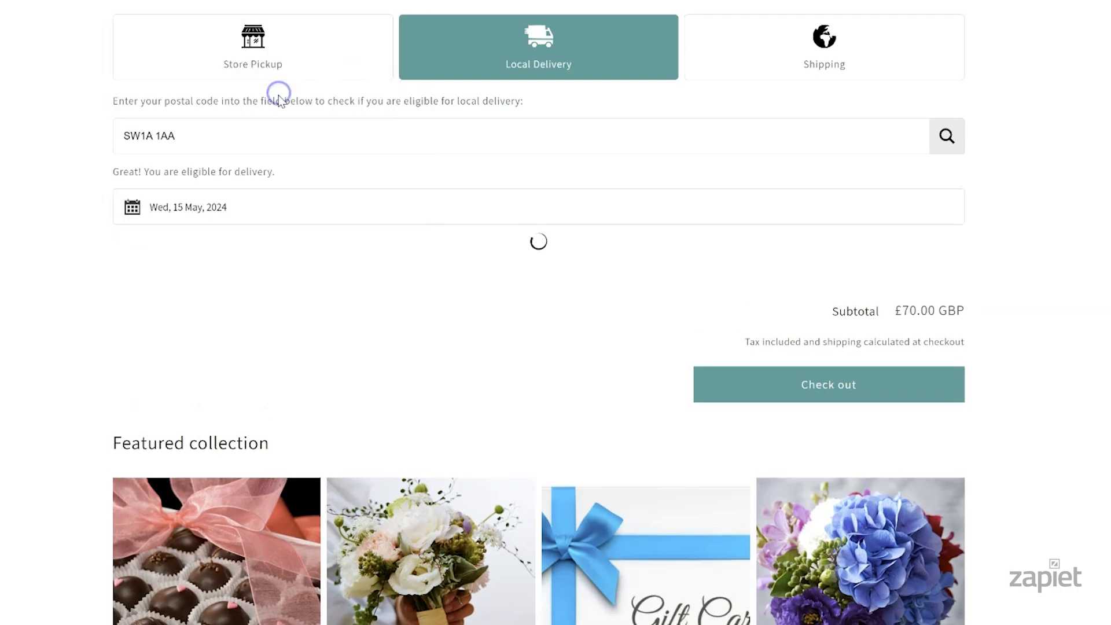
left_click(677, 215)
left_click(672, 201)
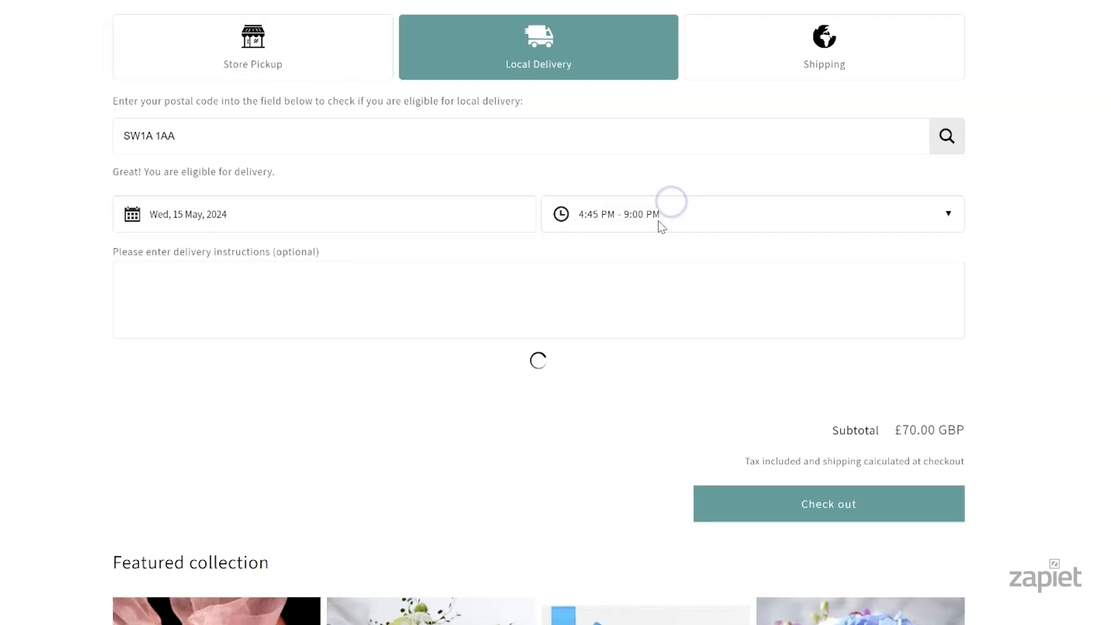
type("SW2A 1AA")
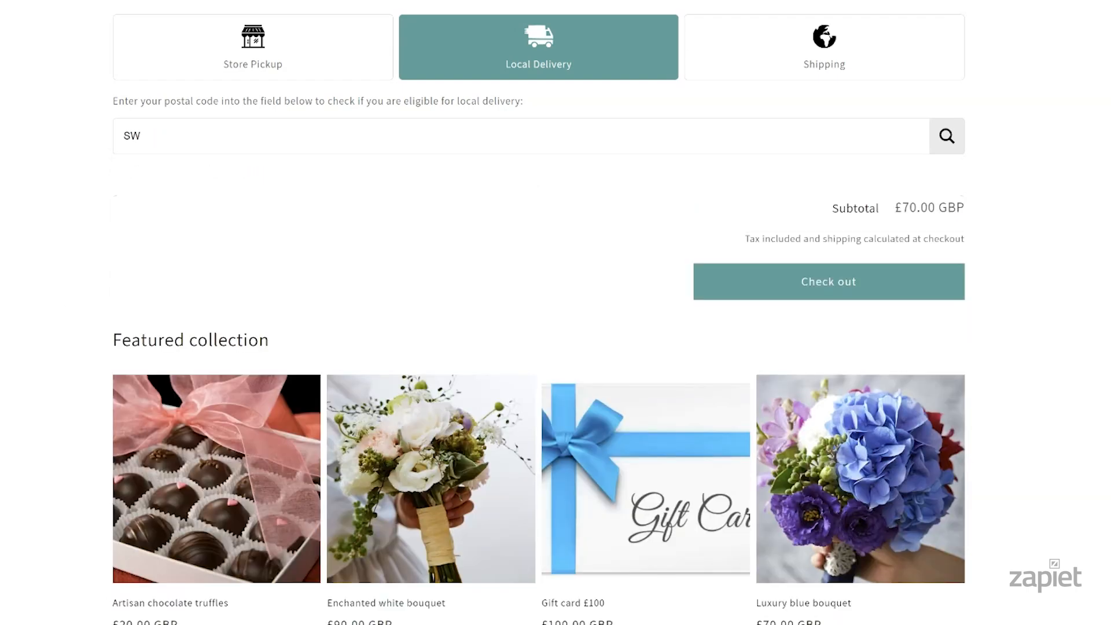
key("Return")
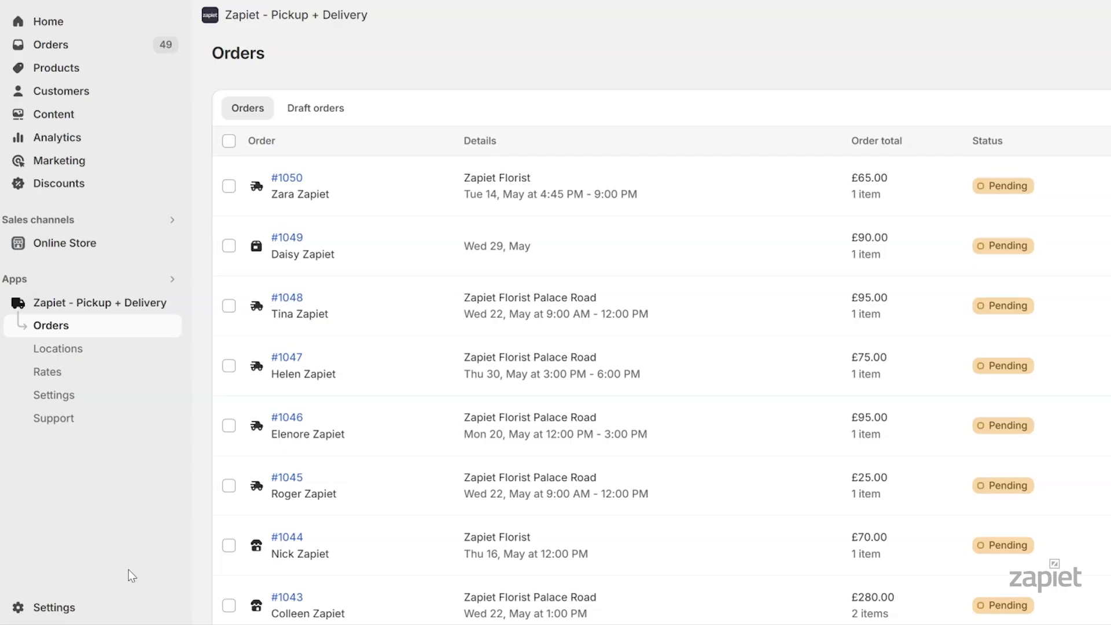
Change Local delivery validation to 'Partial postal code match', save, then go to Locations
left_click(116, 396)
left_click(688, 226)
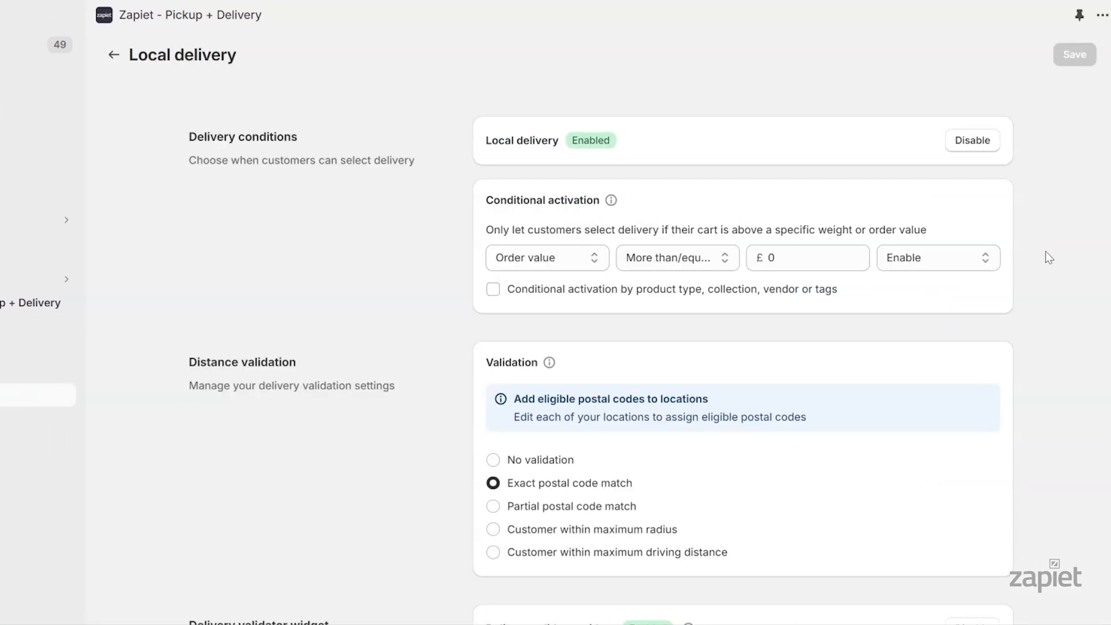
scroll(1058, 258, "down", 5)
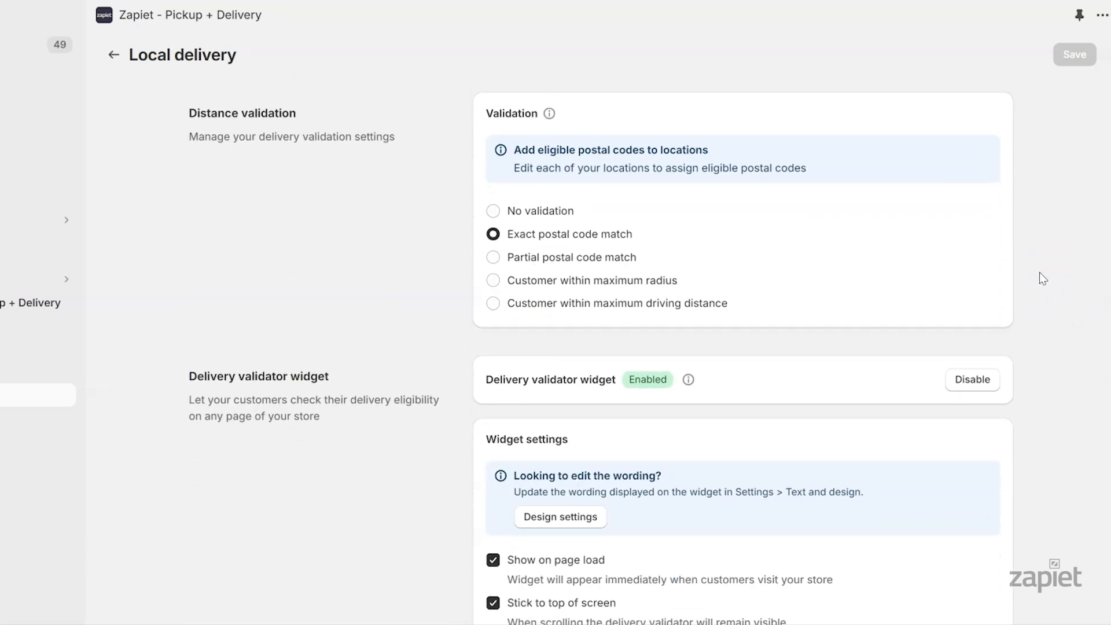
left_click(621, 258)
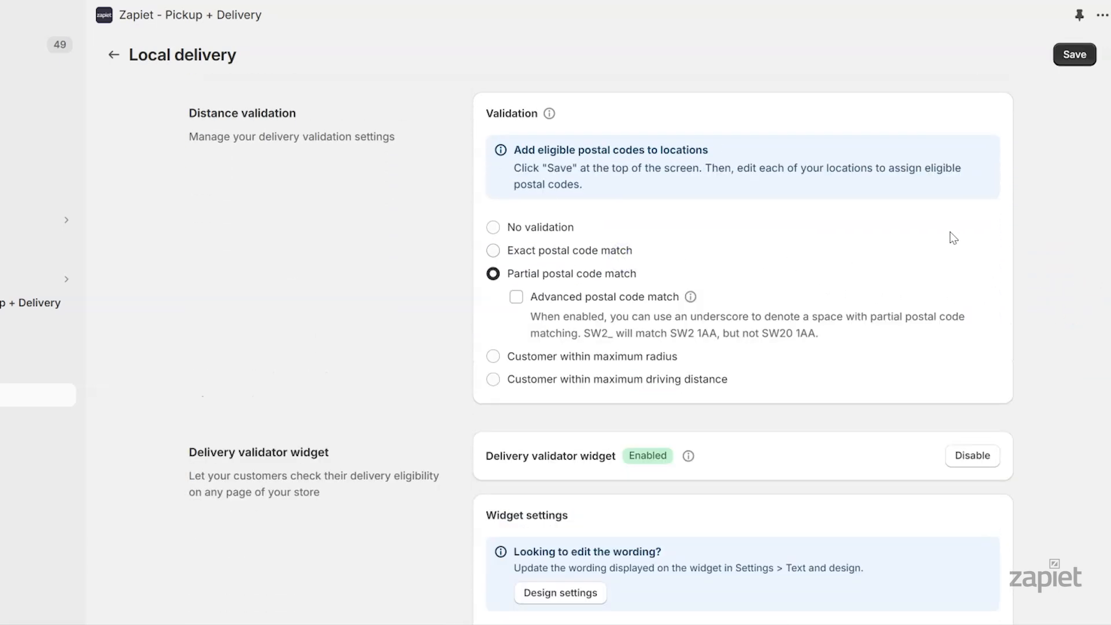
left_click(1091, 57)
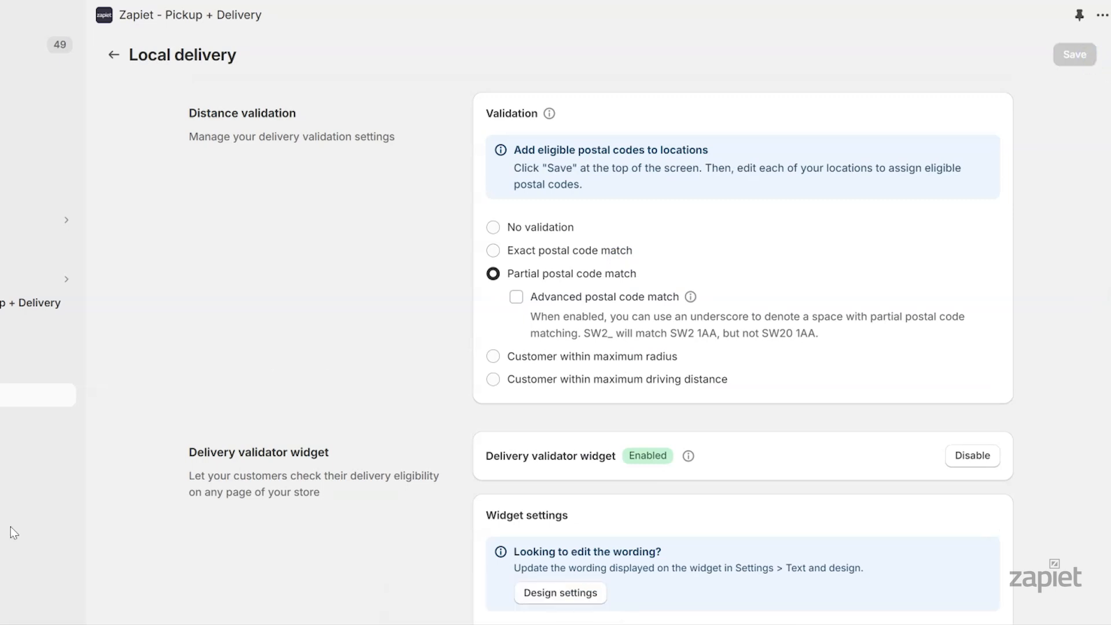
left_click(114, 356)
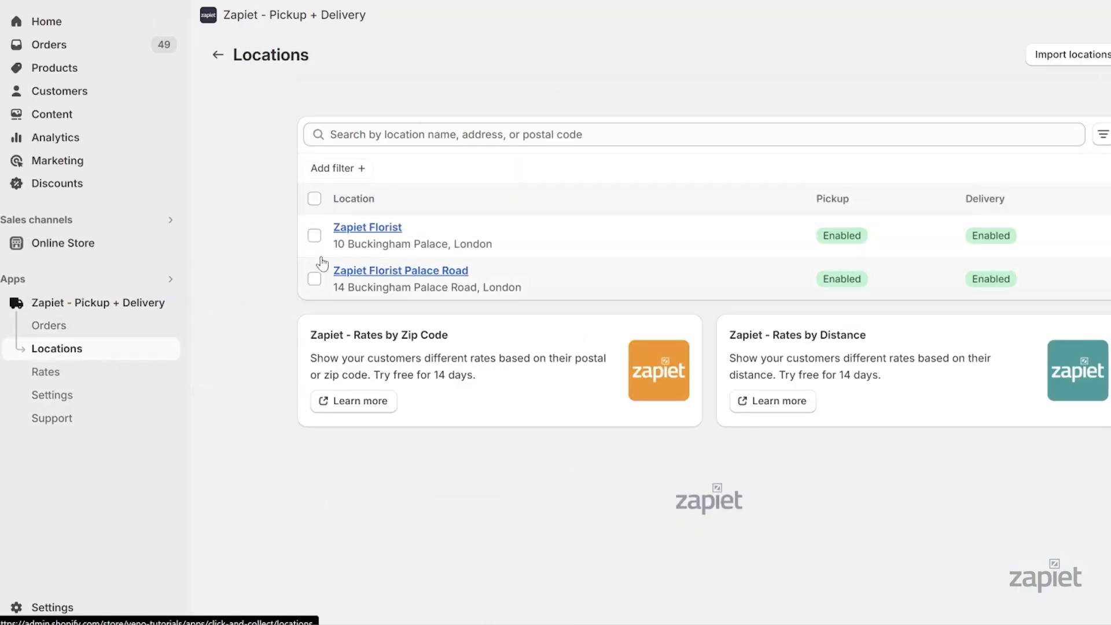
Enter 'SW1, SW2' as Zapiet Florist's eligible local delivery postal codes and save
left_click(368, 229)
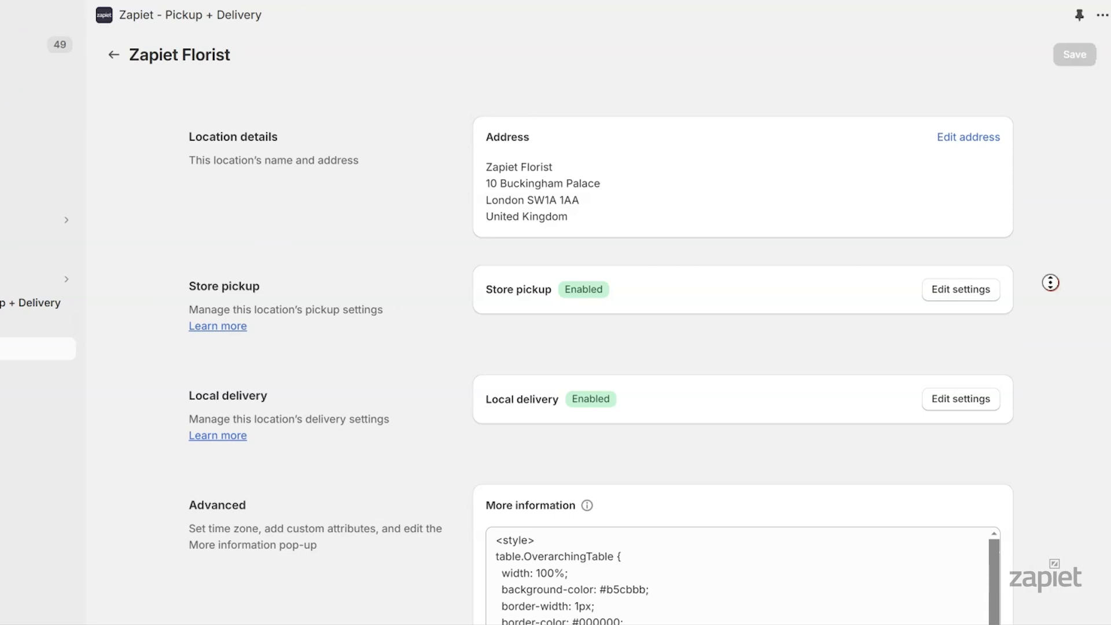
scroll(1102, 317, "down", 4)
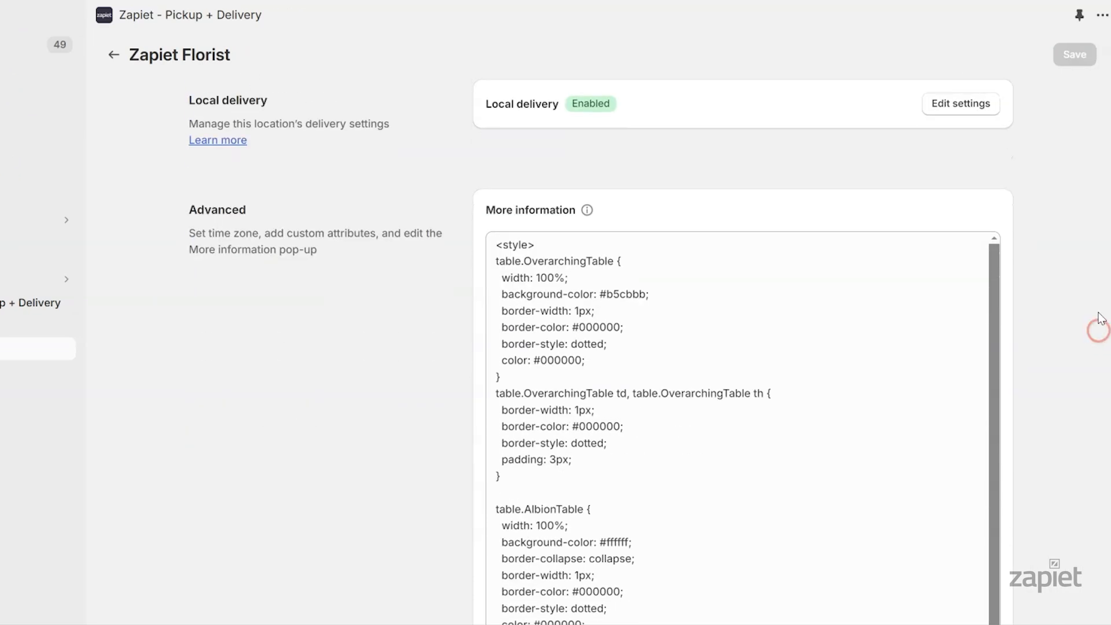
left_click(992, 113)
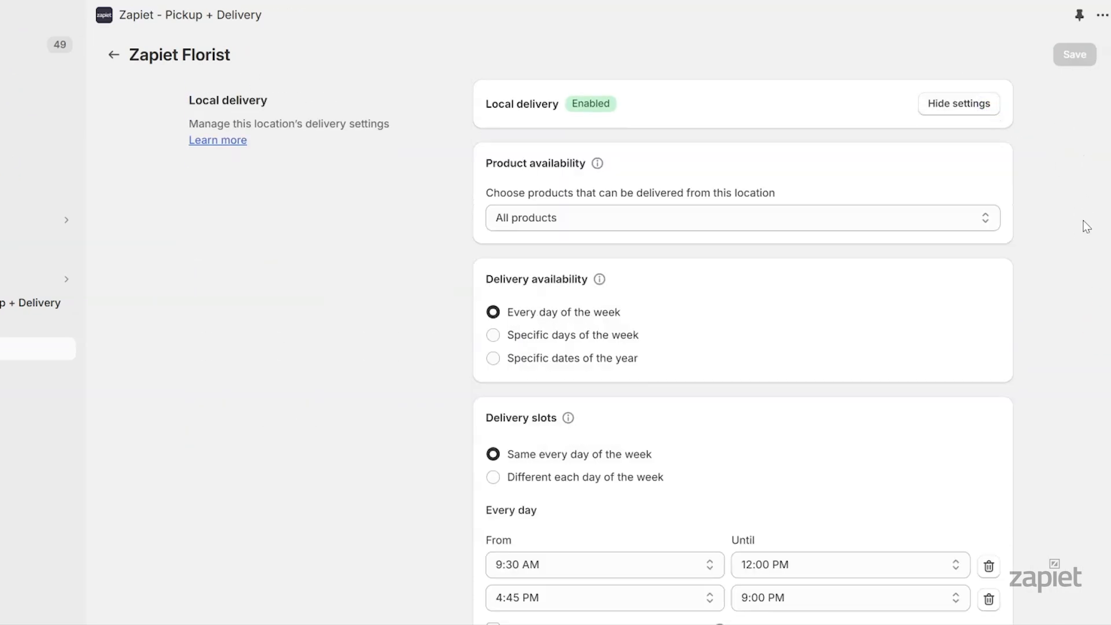
scroll(1085, 366, "down", 10)
scroll(1085, 366, "down", 9)
left_click(743, 159)
type("SW")
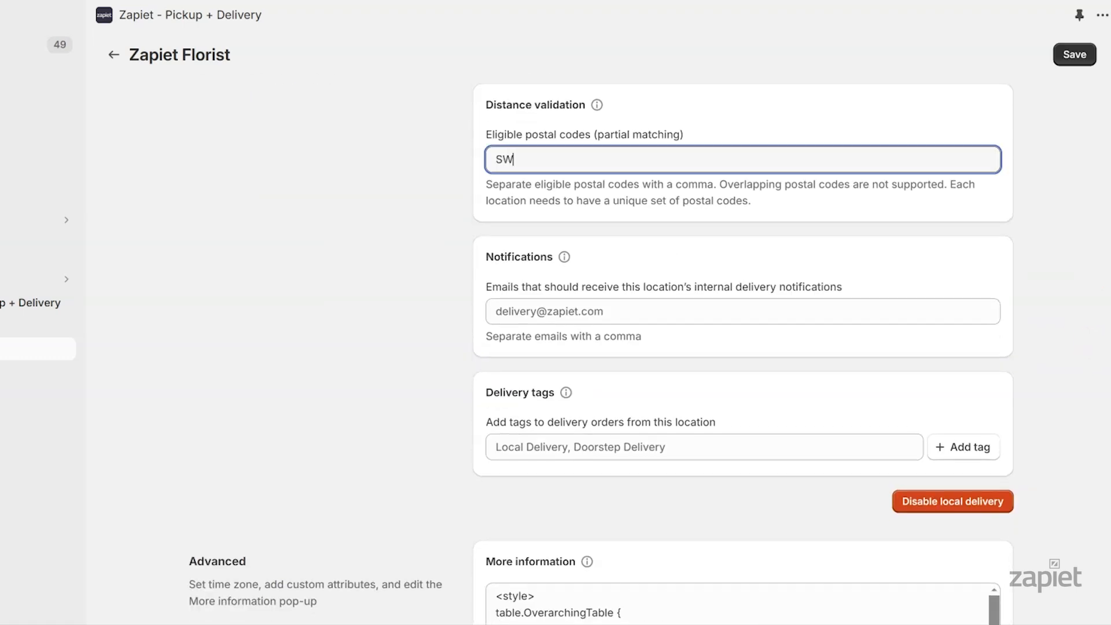
type("1, SW2")
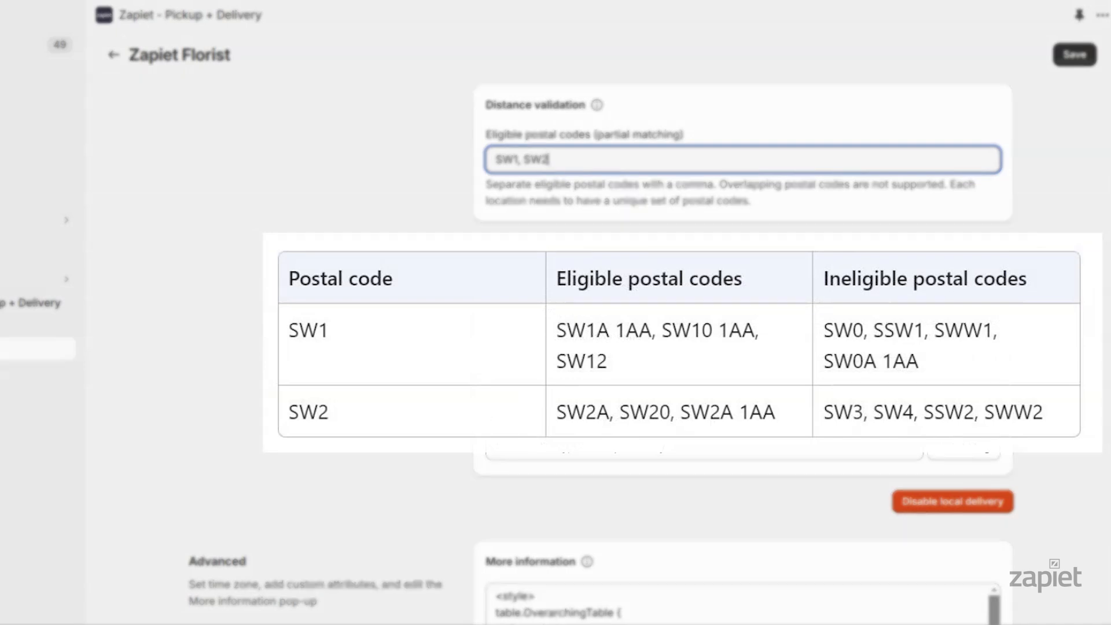
key("Tab")
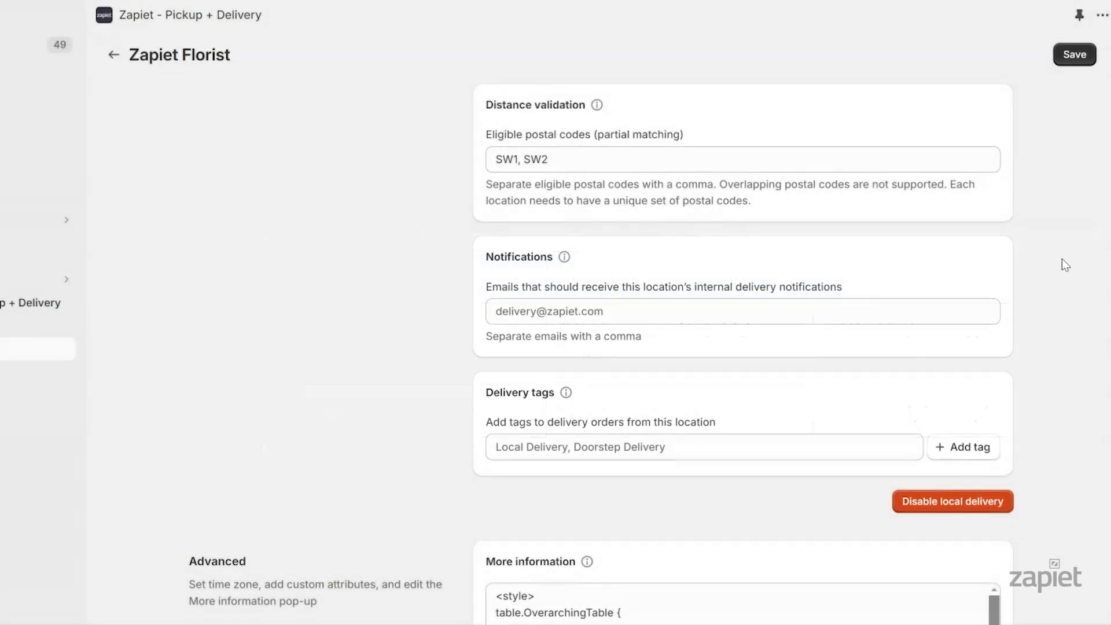
left_click(1076, 54)
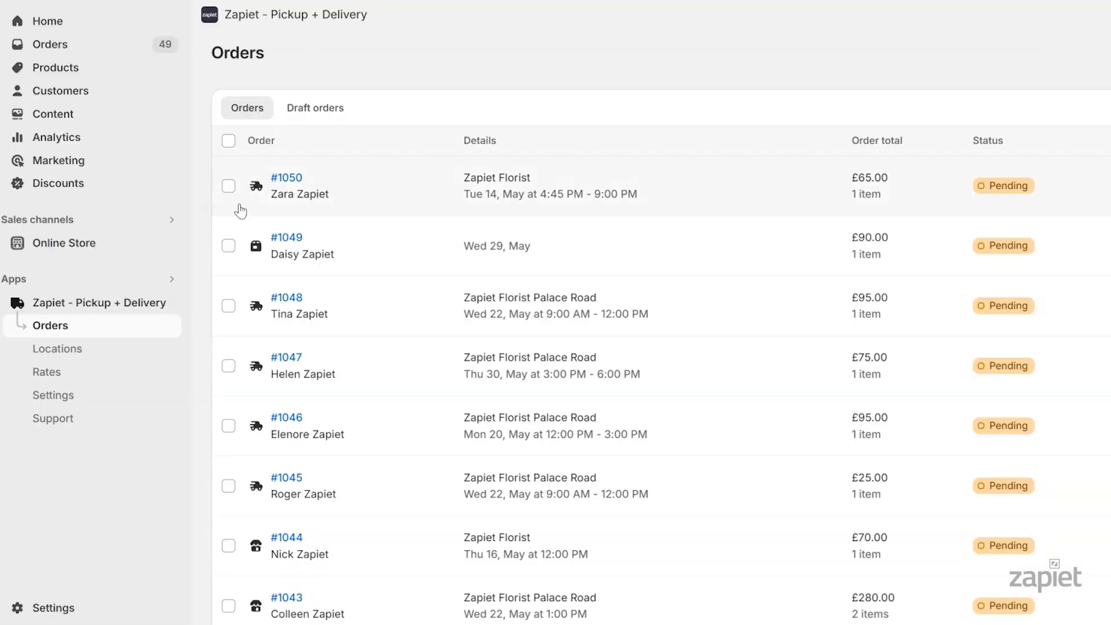
Replace 'postal' with 'zip' in the Delivery widget's instructional text
left_click(111, 399)
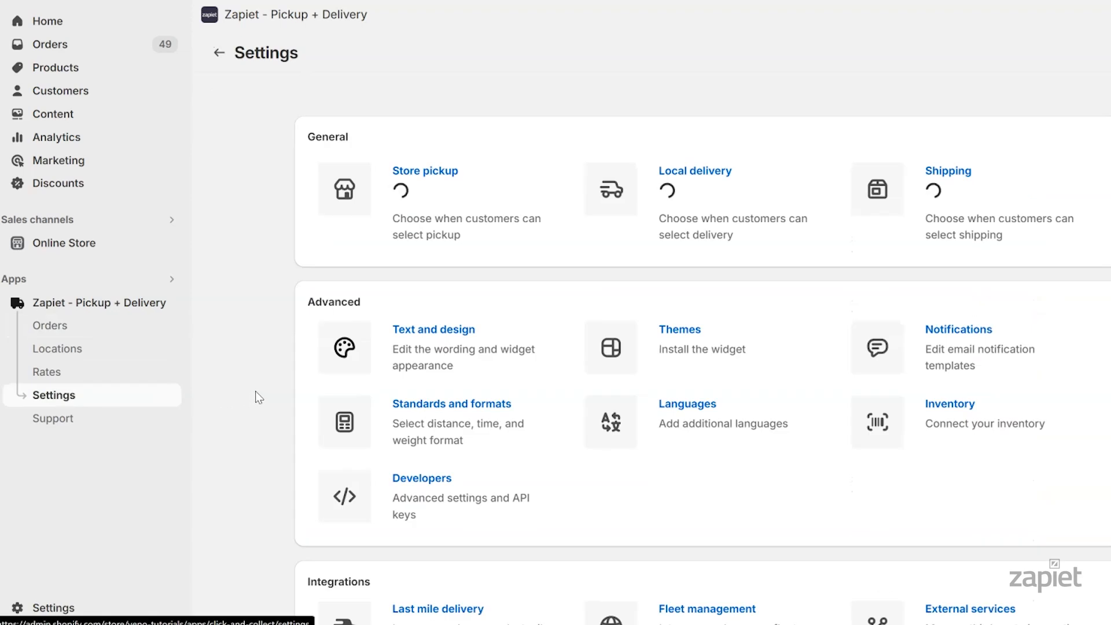
left_click(414, 337)
scroll(307, 338, "down", 5)
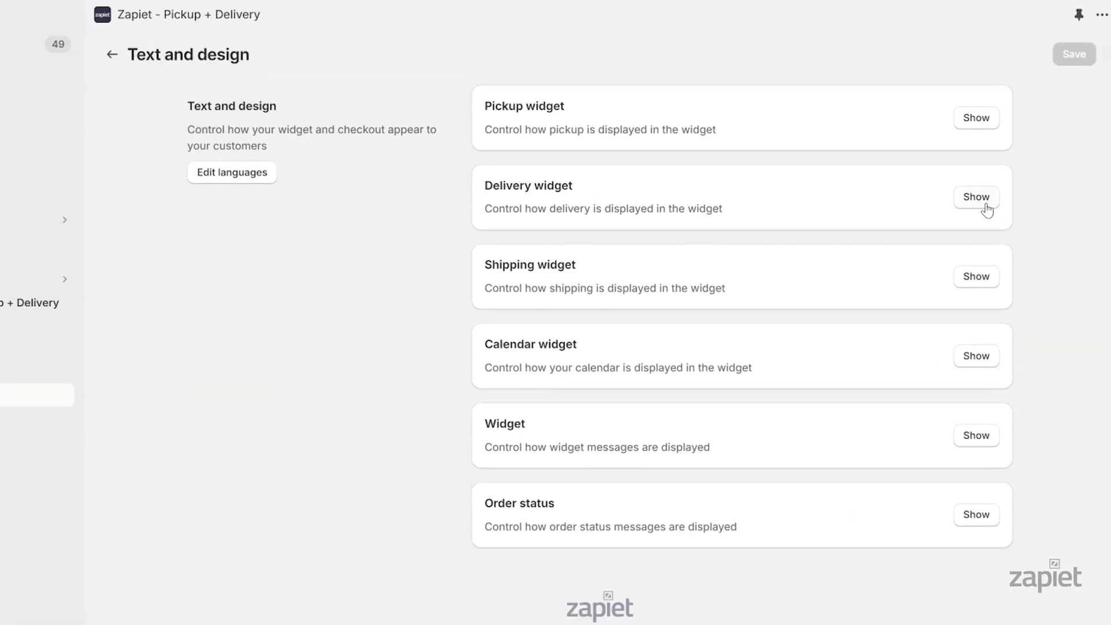
left_click(987, 200)
scroll(1067, 236, "down", 18)
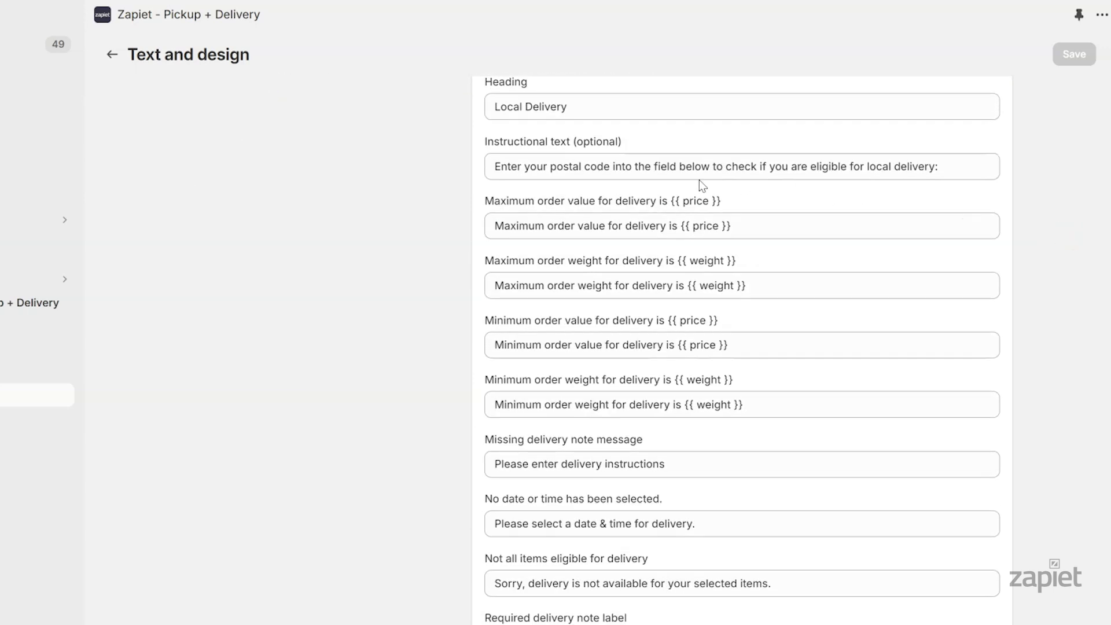
left_click_drag(581, 167, 550, 166)
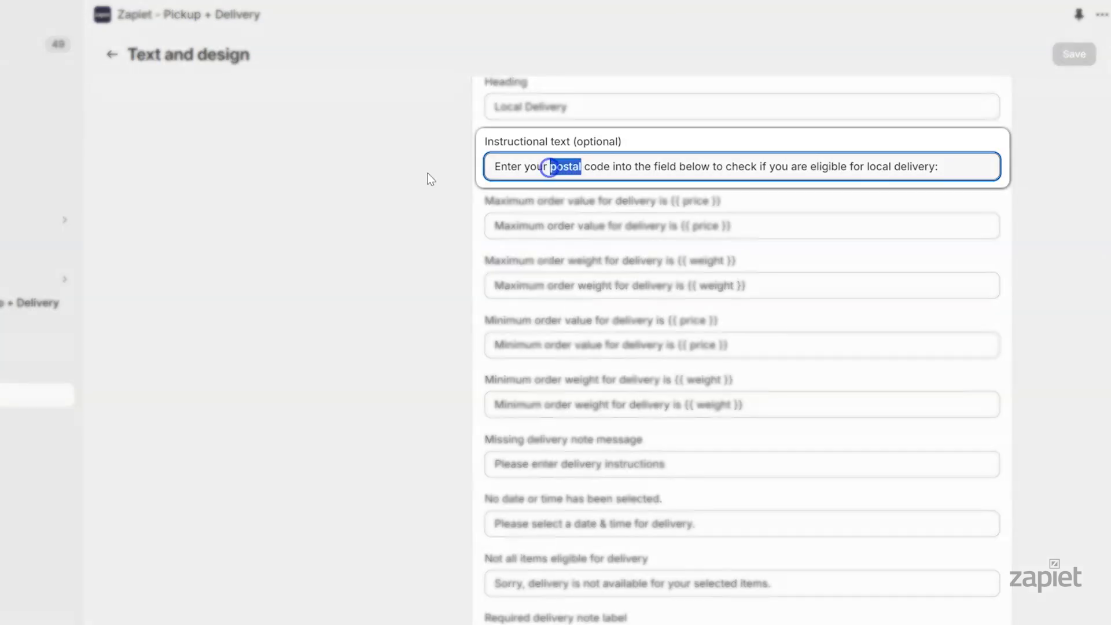
type("zip")
Replace 'postal' with 'zip' in the missing-selection message and save
scroll(1055, 312, "down", 5)
left_click_drag(629, 586, 606, 589)
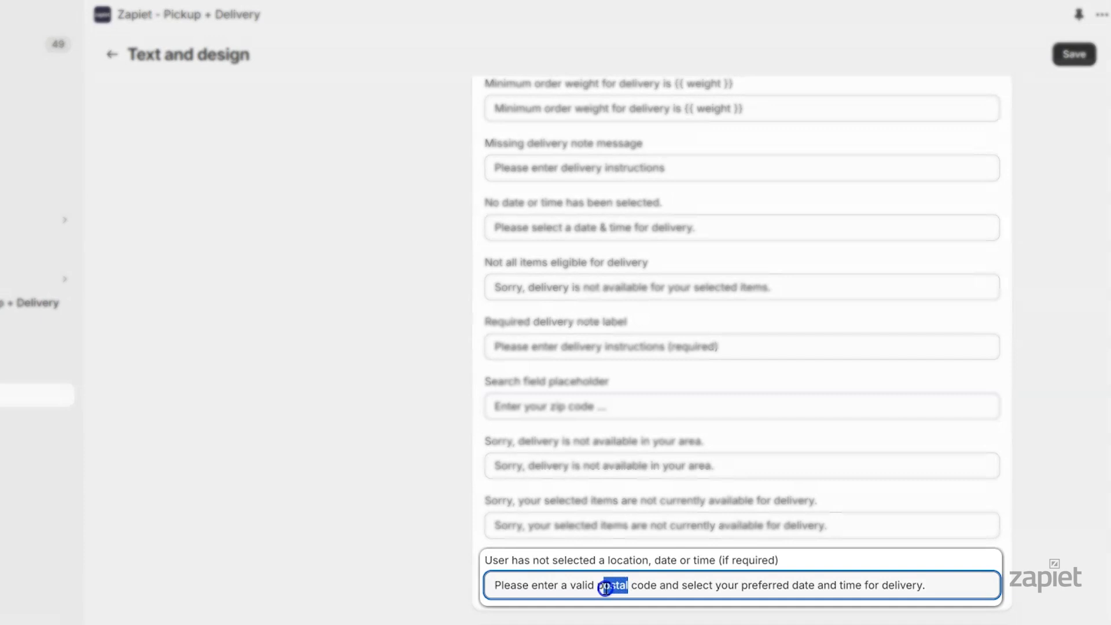
type("zip")
left_click(1074, 55)
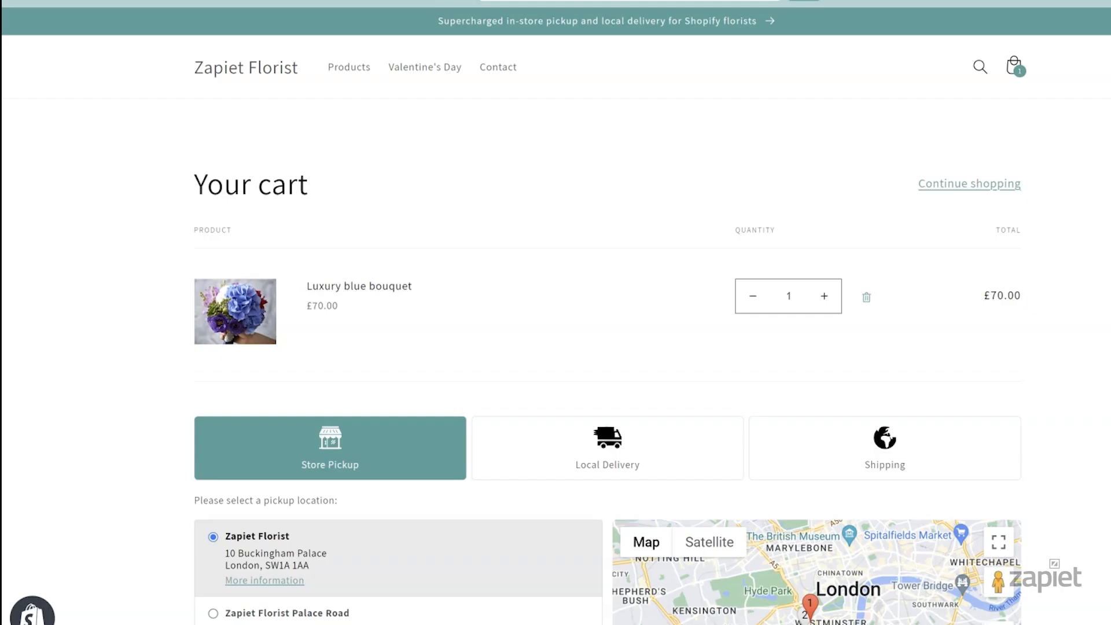
scroll(556, 313, "down", 5)
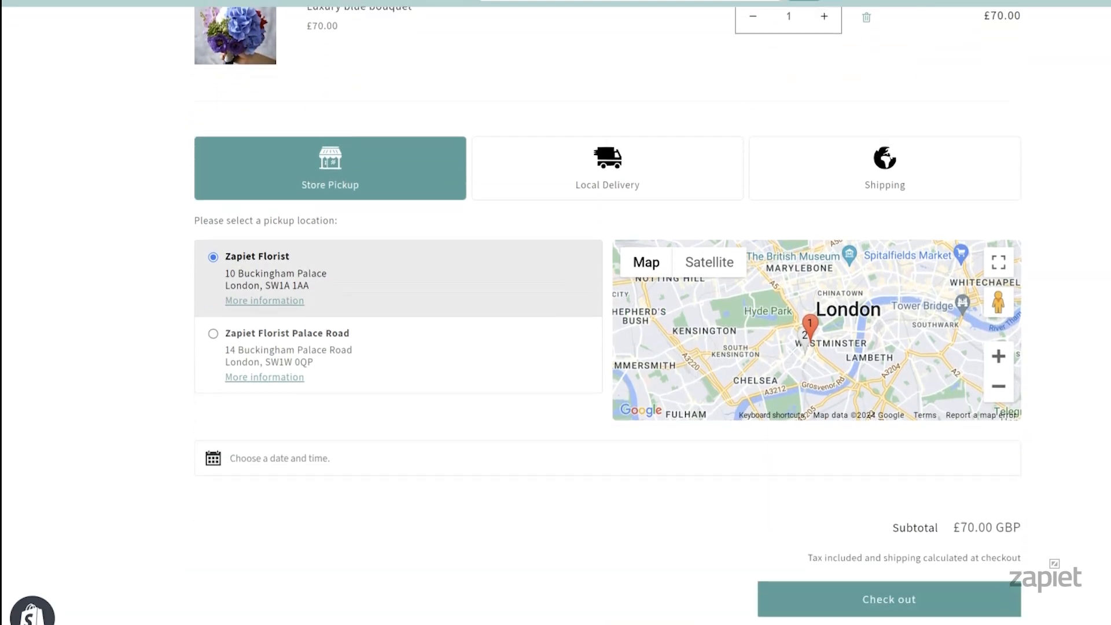
In the cart, set Local Delivery for SW1 1AA on 22 May, 4:45 PM - 9:00 PM, then try SW3
scroll(556, 313, "down", 2)
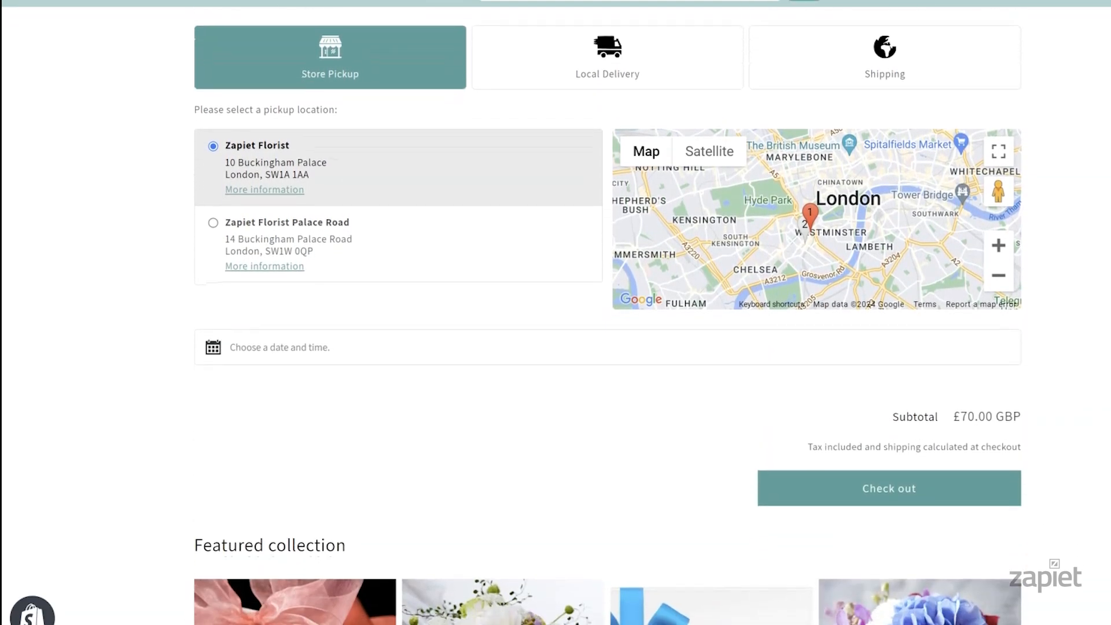
left_click(640, 69)
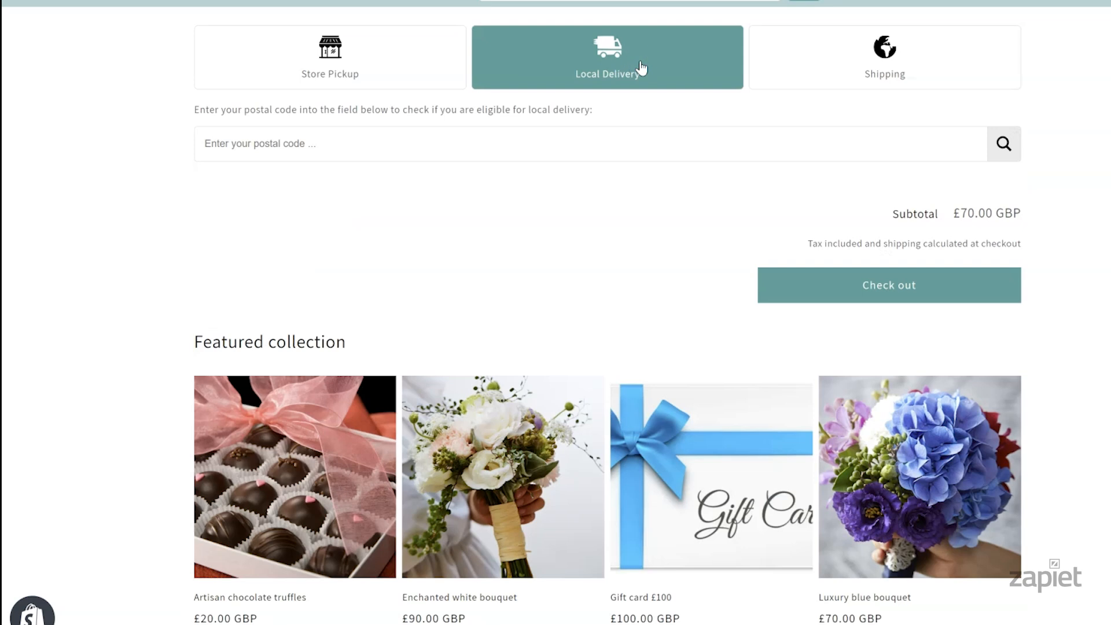
type("SW1 1AA")
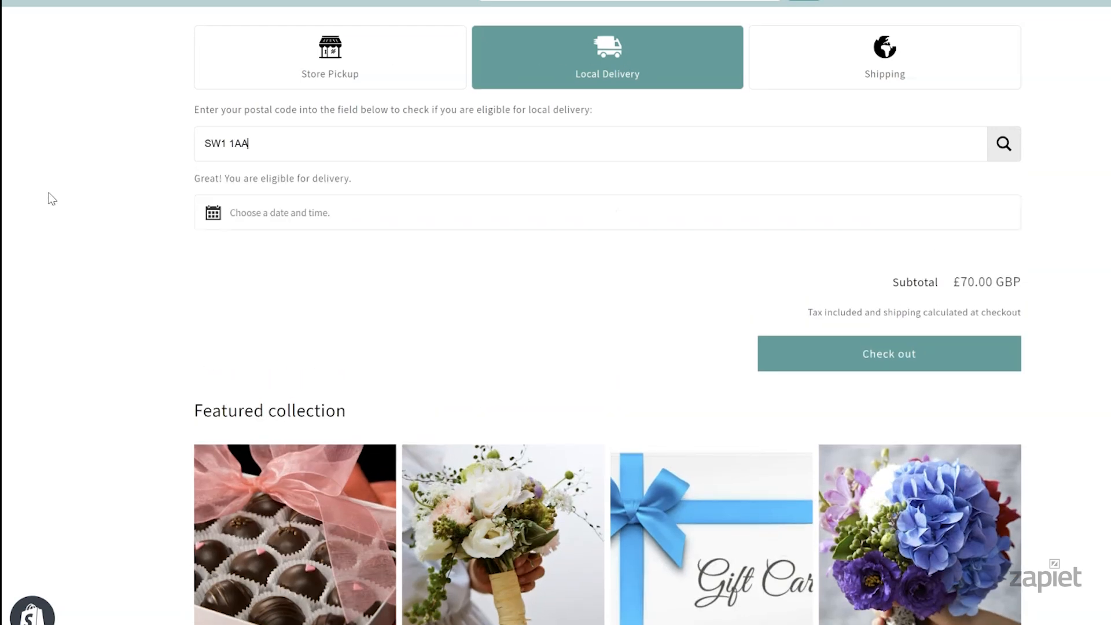
left_click(238, 213)
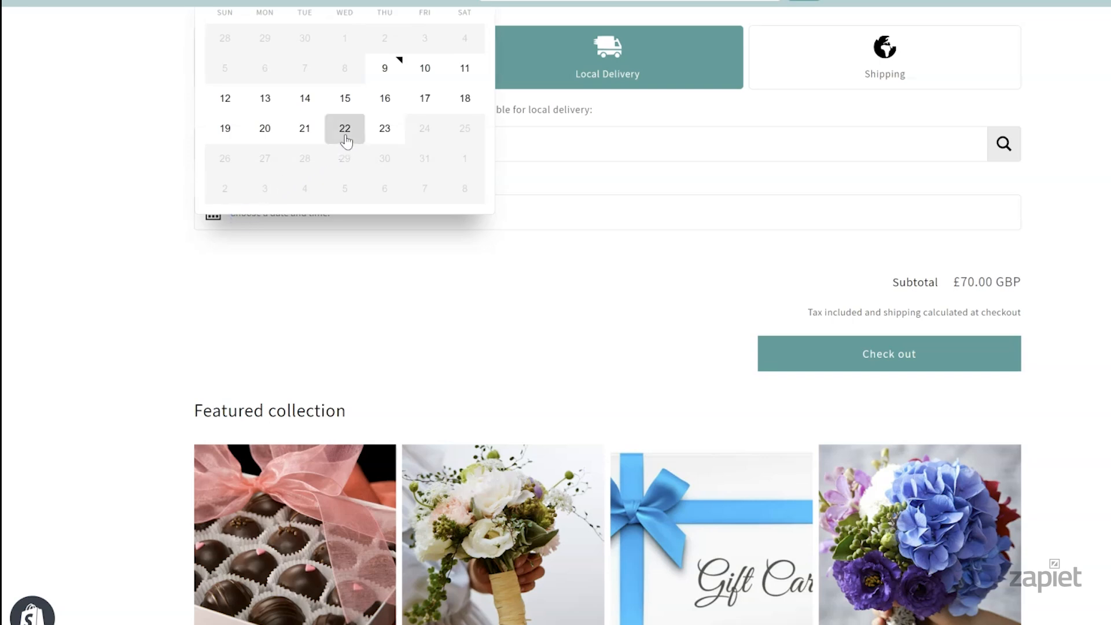
left_click(345, 129)
left_click(689, 219)
left_click(697, 209)
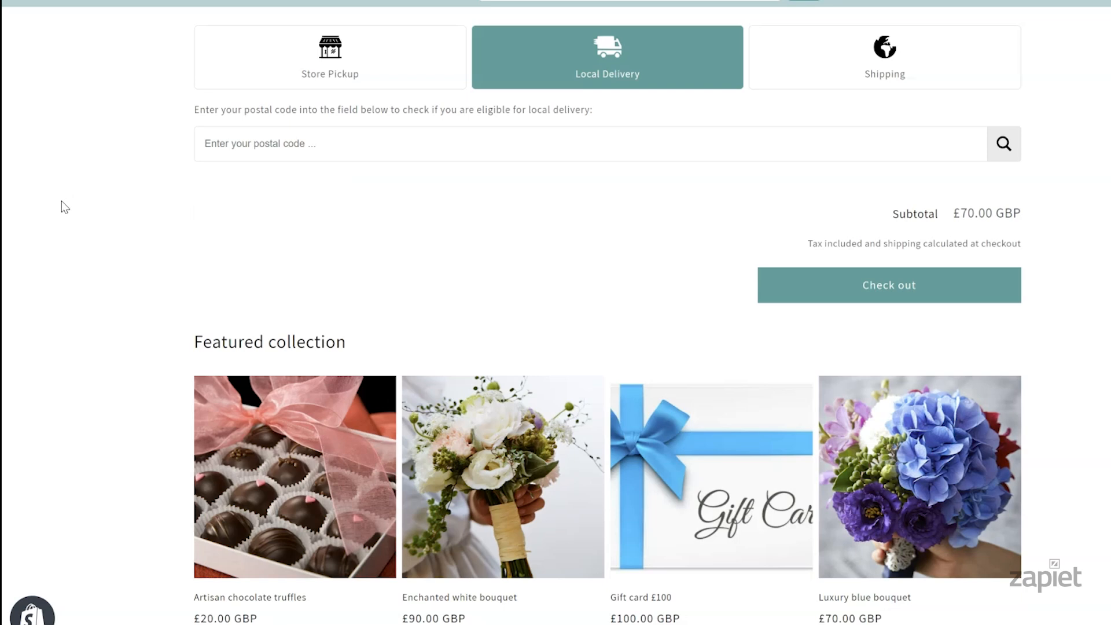
type("SW3")
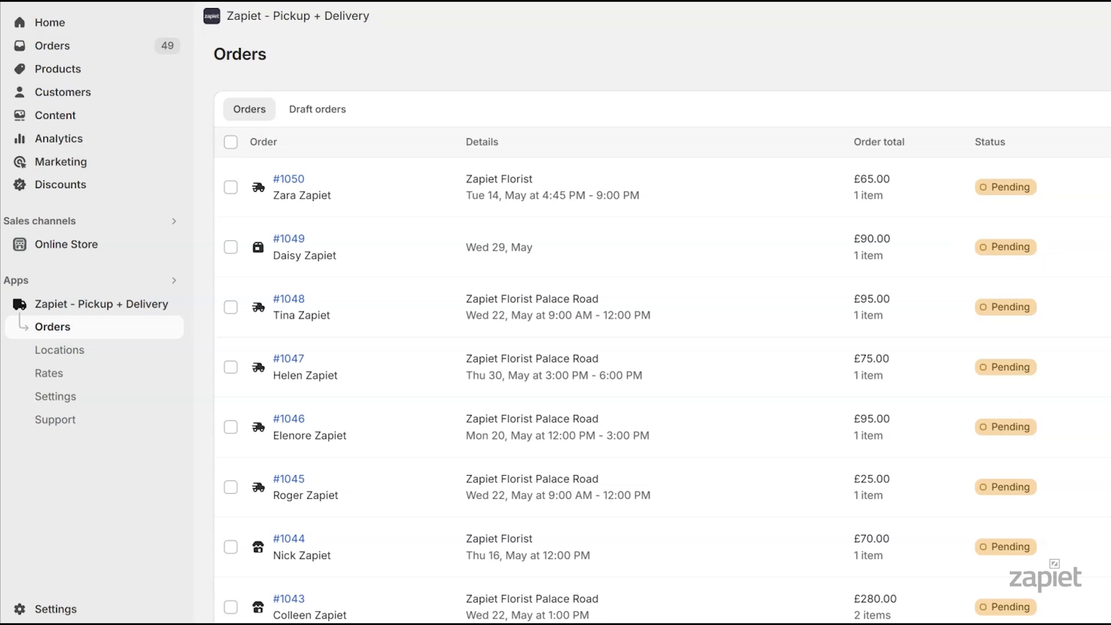
Switch local delivery validation to partial postal code matching with Advanced postal code match on, and save
left_click(122, 399)
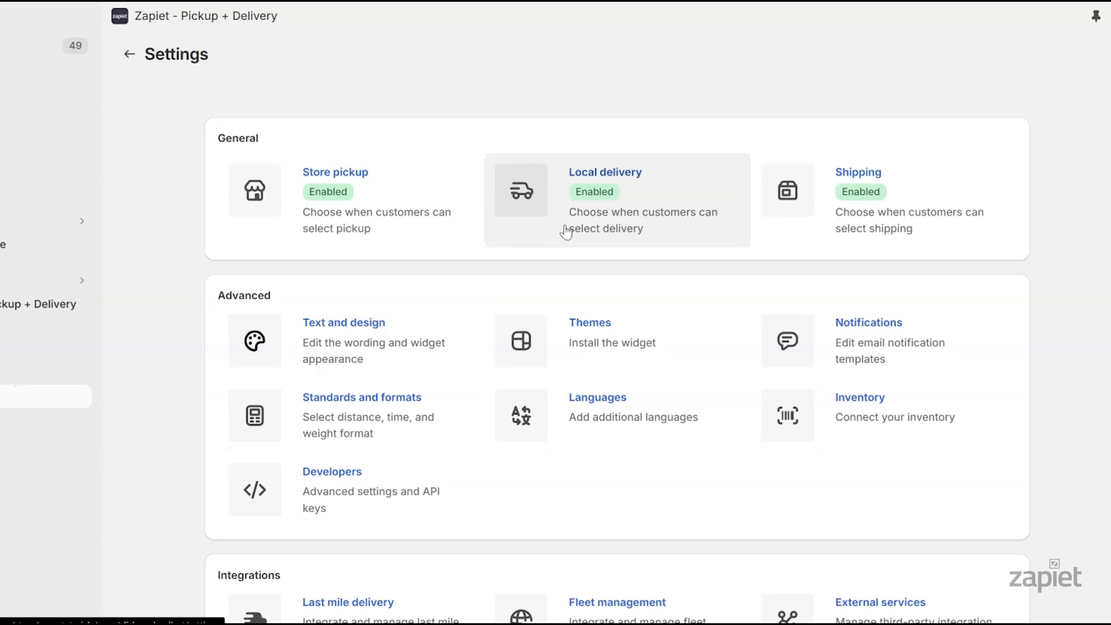
left_click(658, 226)
scroll(1072, 263, "down", 5)
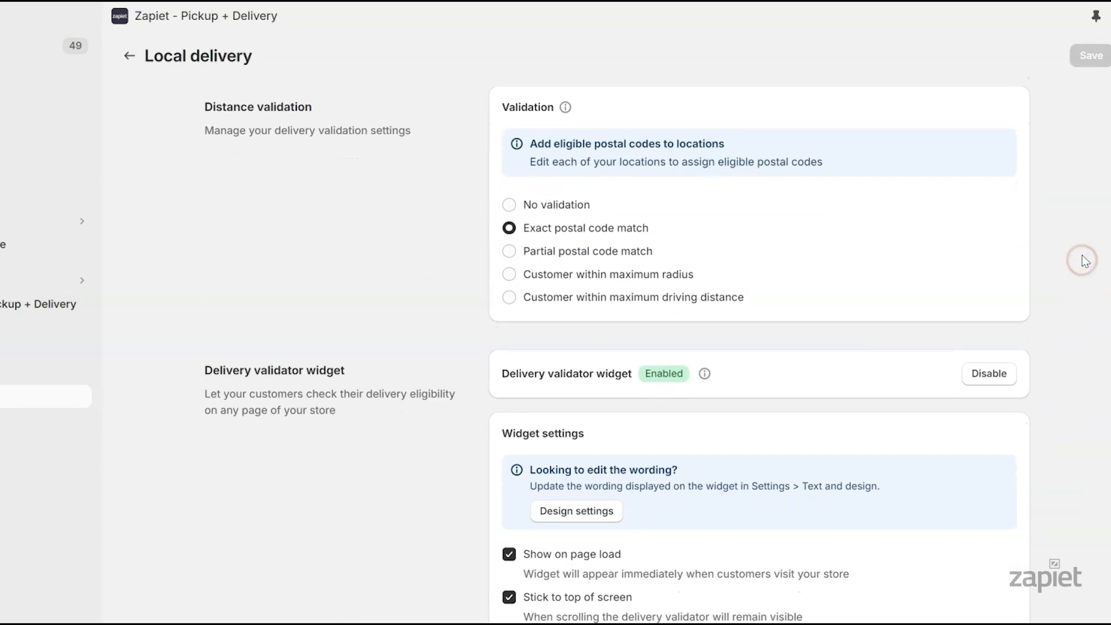
left_click(591, 253)
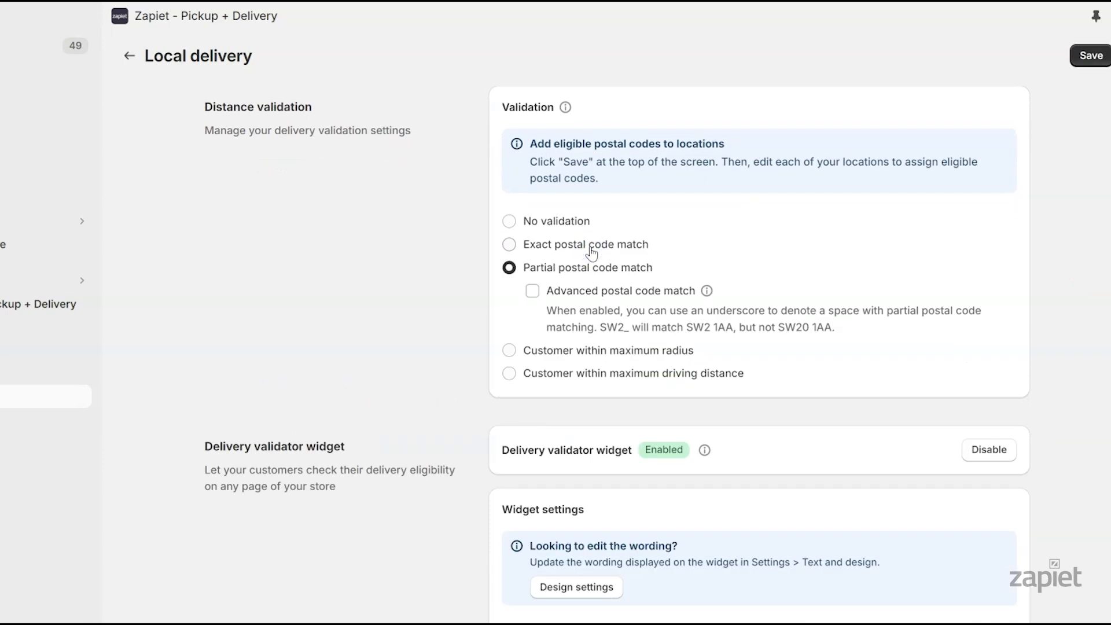
left_click(532, 292)
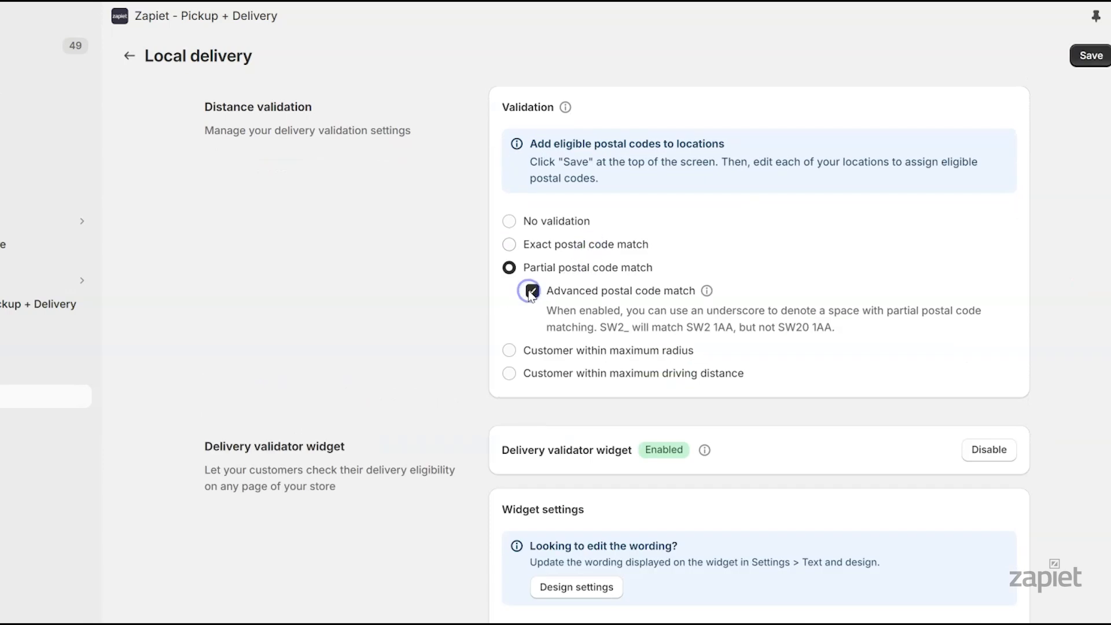
left_click(1080, 60)
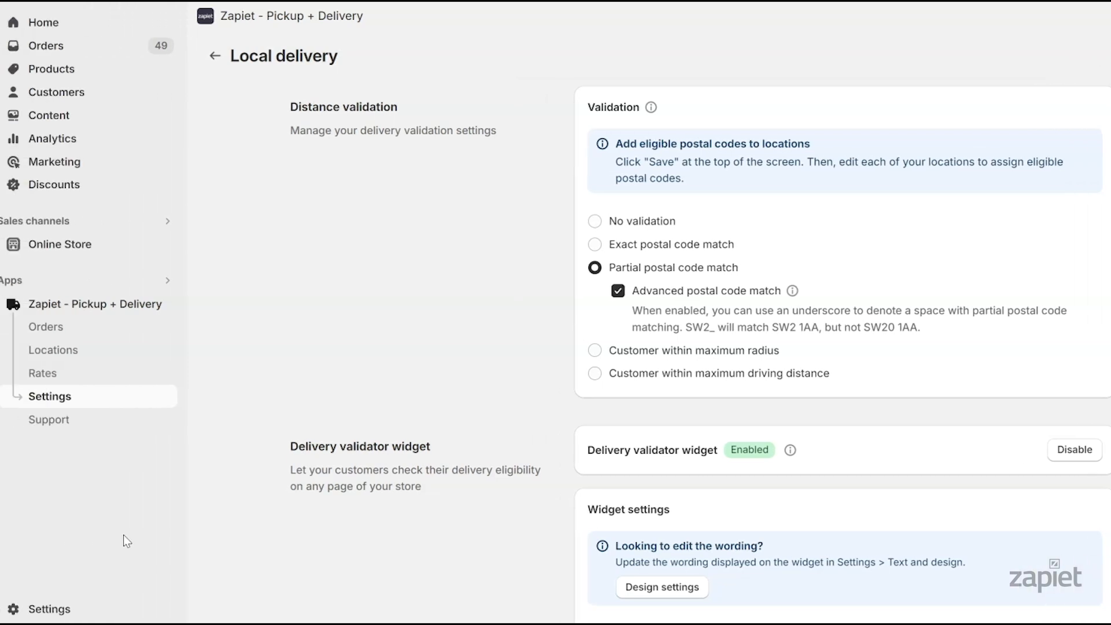
left_click(14, 359)
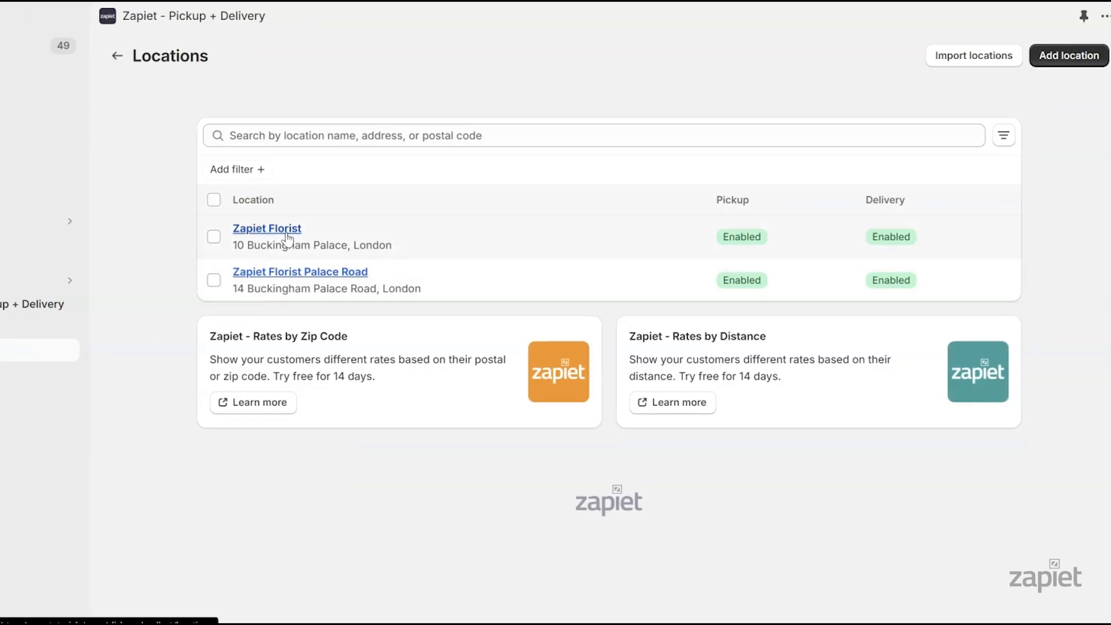
Enter SW2_ as Zapiet Florist's eligible local delivery postal code and save the location
left_click(286, 232)
scroll(1100, 328, "down", 5)
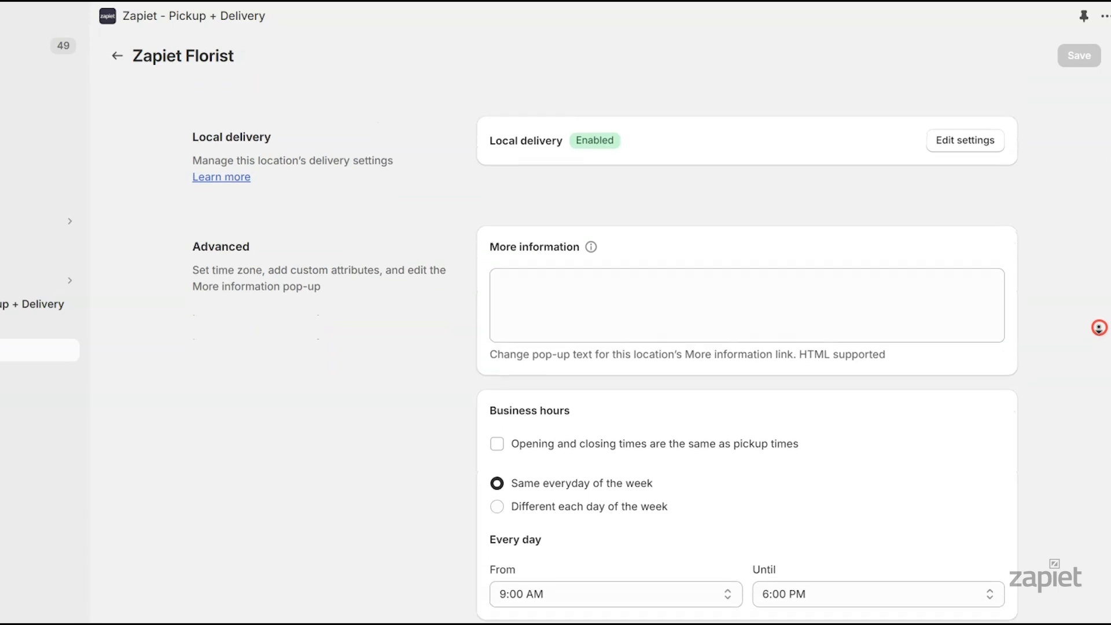
left_click(984, 140)
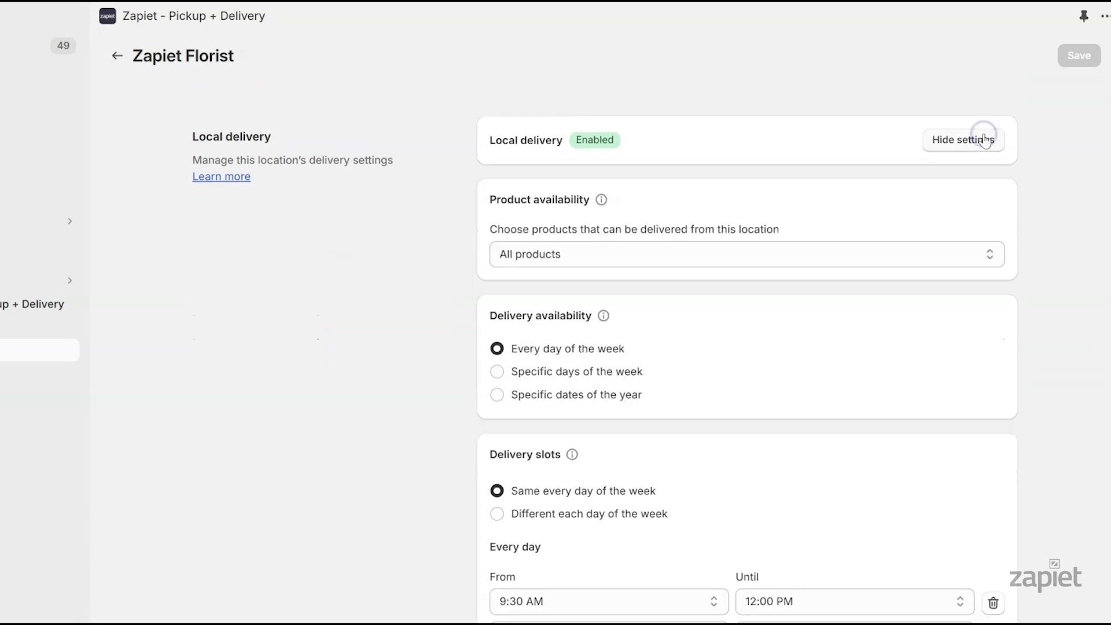
scroll(1080, 241, "down", 10)
left_click(746, 159)
type("S")
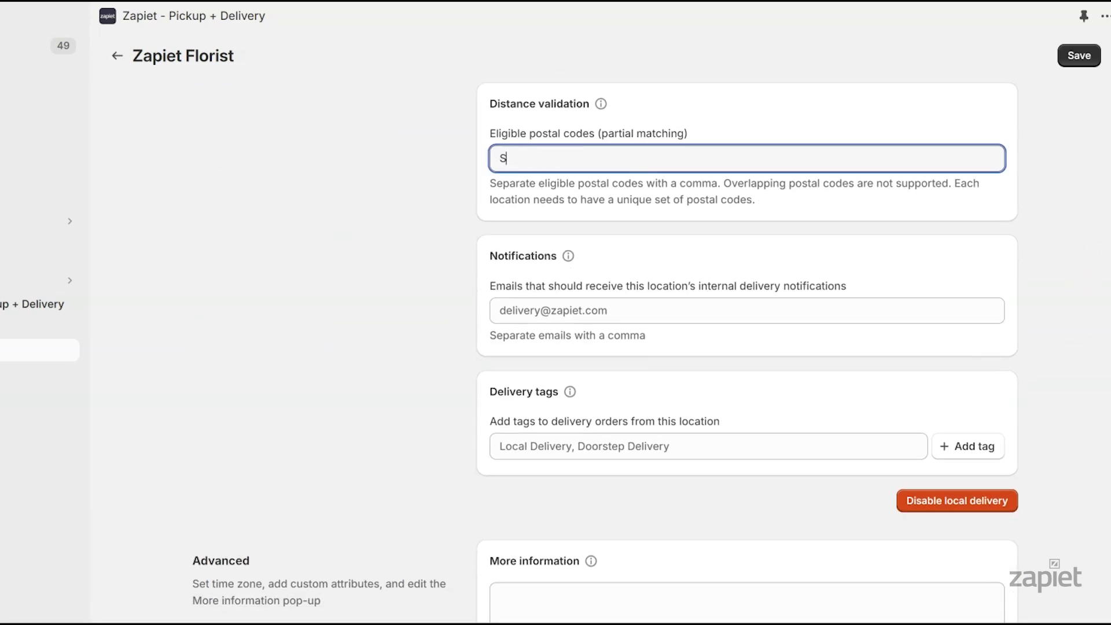
type("W2_,")
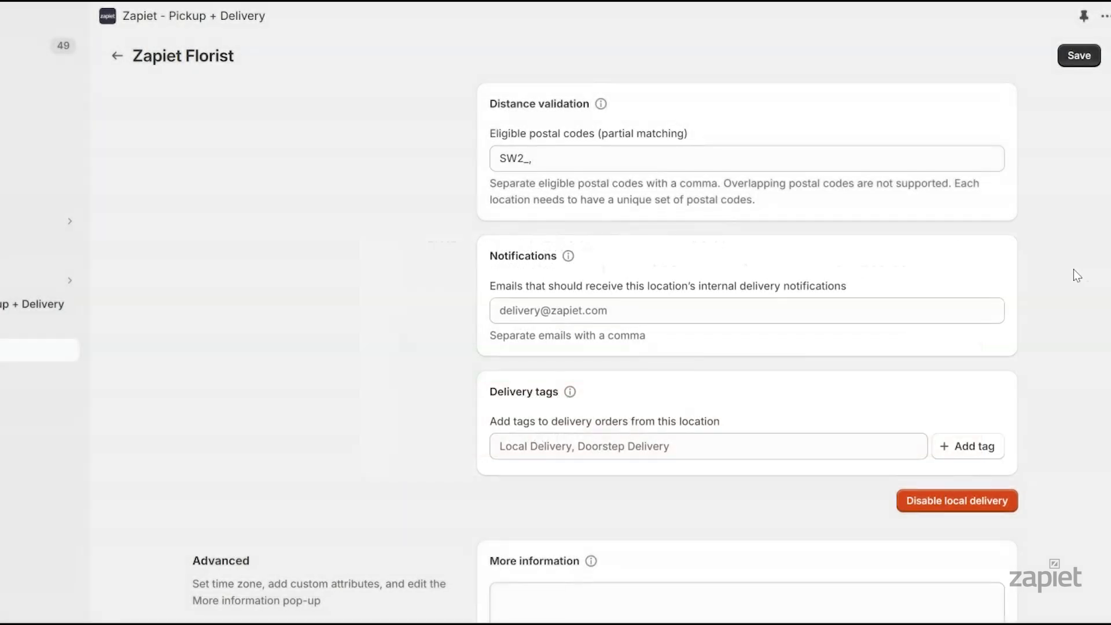
left_click(1075, 56)
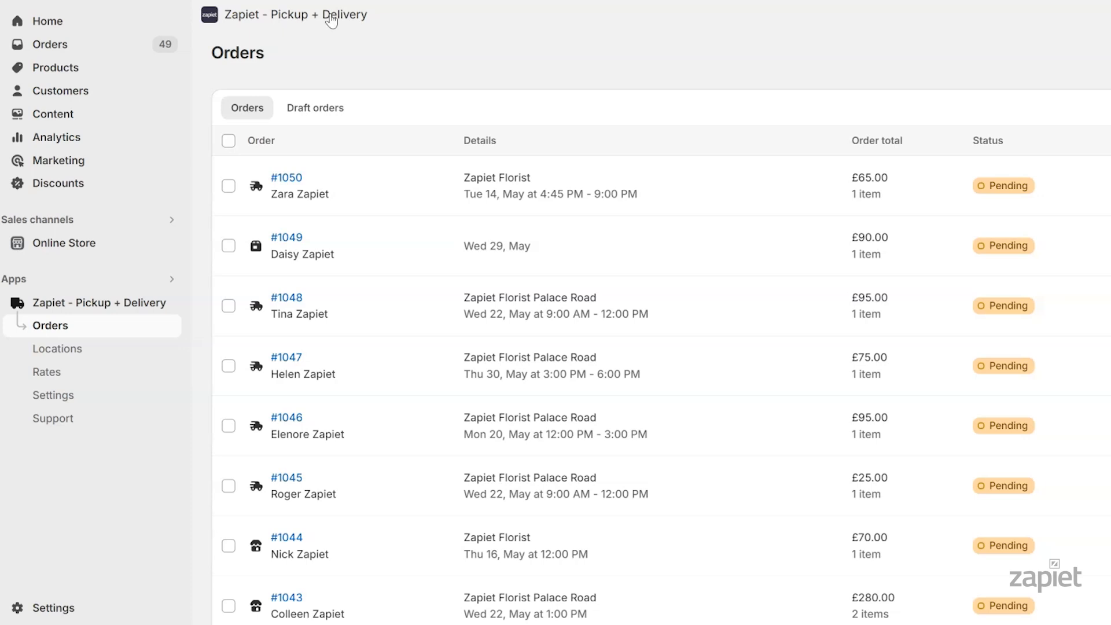
Go to Text and design settings and expand the Delivery widget wording fields
left_click(110, 396)
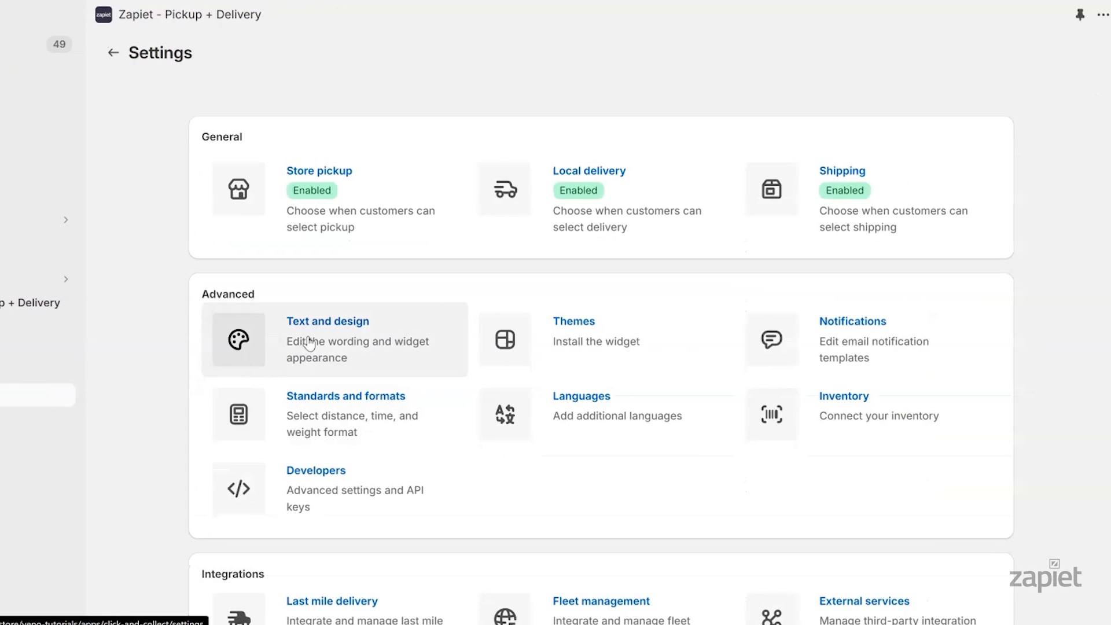
left_click(391, 341)
scroll(1104, 199, "down", 3)
scroll(1068, 238, "down", 3)
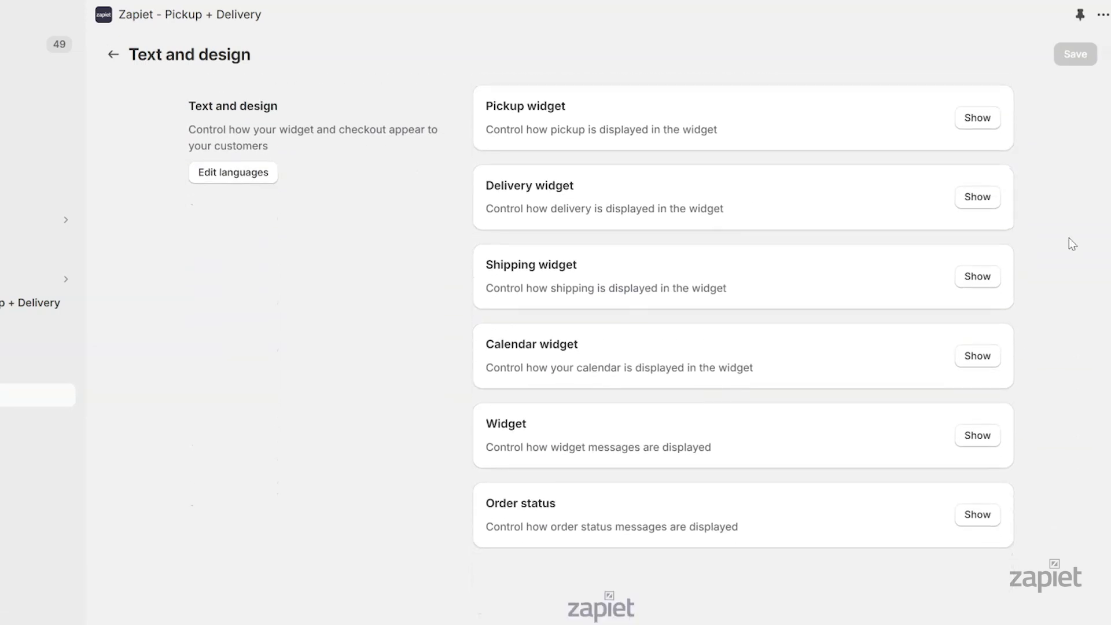
left_click(987, 206)
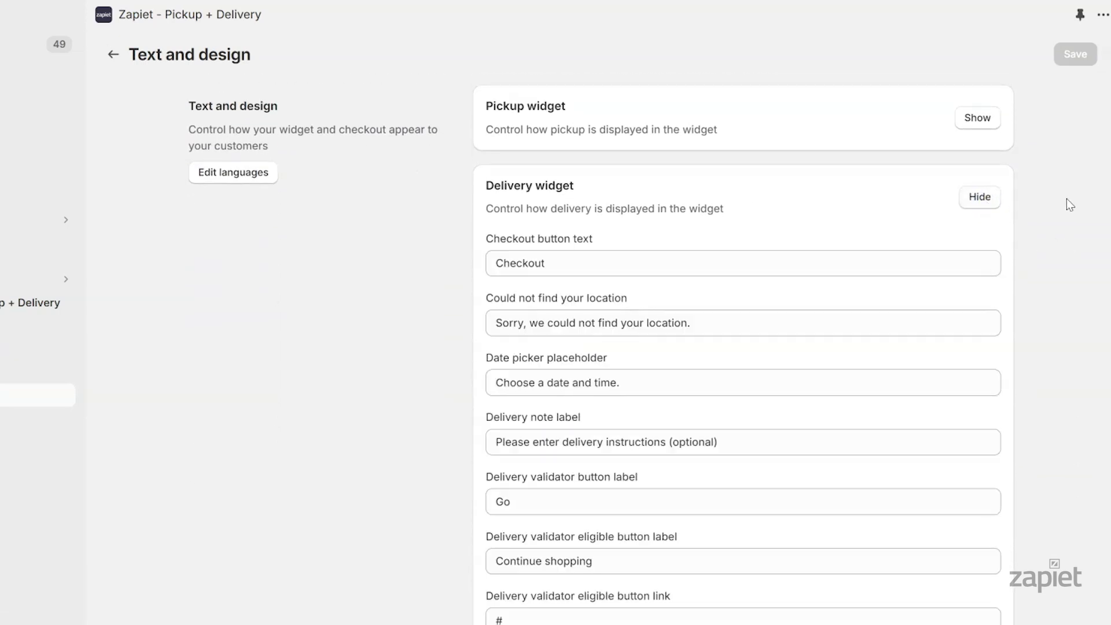
scroll(1068, 238, "down", 10)
scroll(1068, 238, "down", 9)
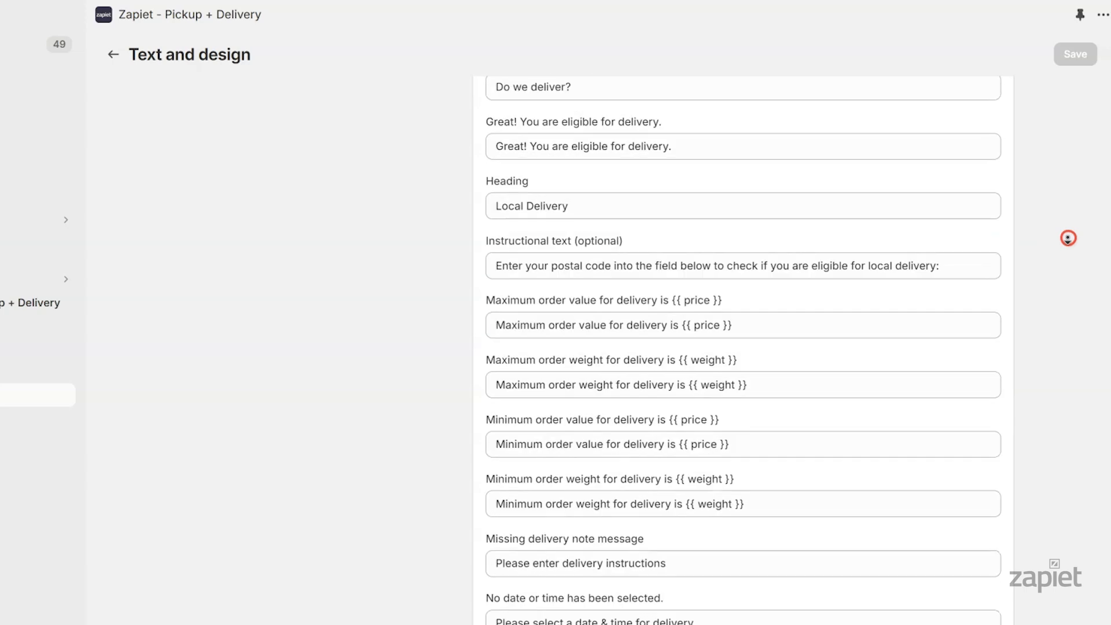
Replace the search field placeholder with 'e.g. SW2 1AA' and save the wording
left_click_drag(583, 167, 552, 167)
type("zip")
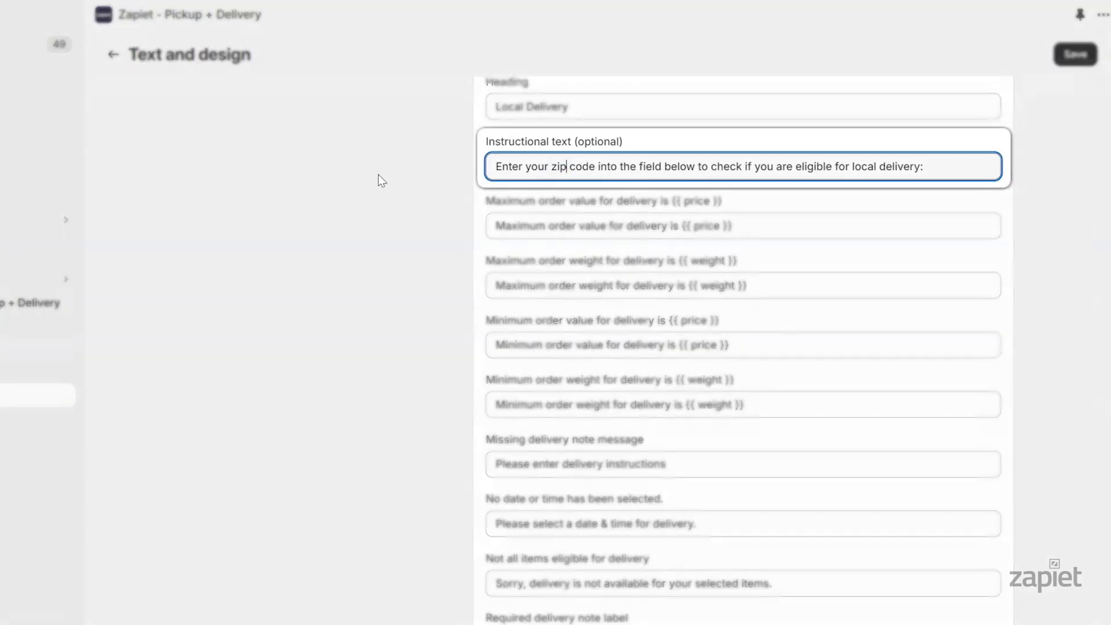
scroll(1062, 360, "down", 5)
left_click_drag(624, 408, 449, 397)
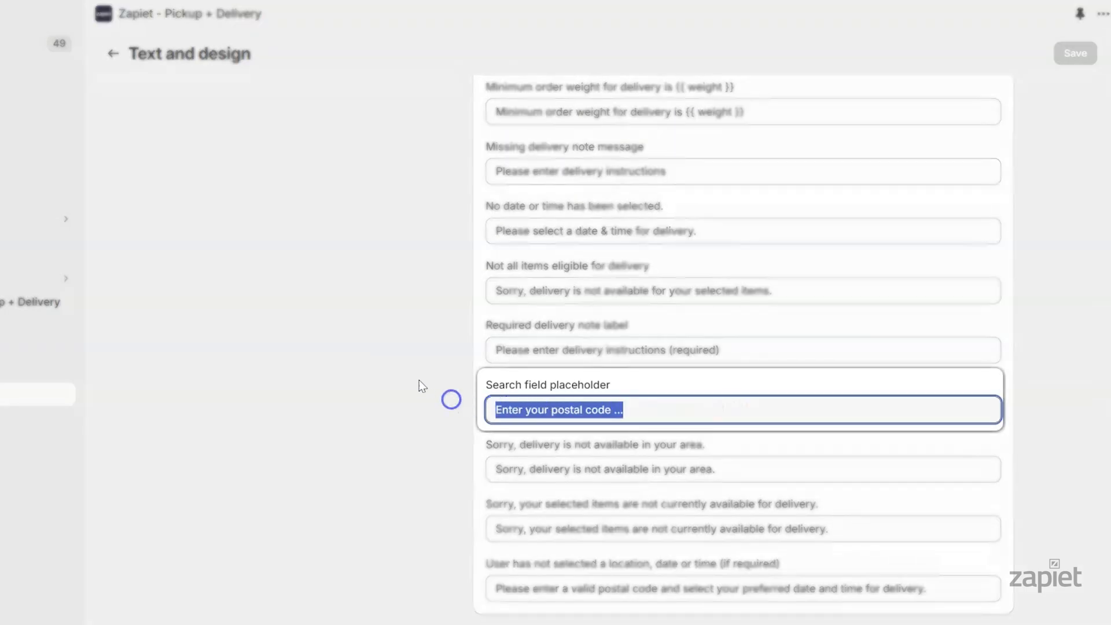
key("BackSpace")
type("e.g. SW2 1AA")
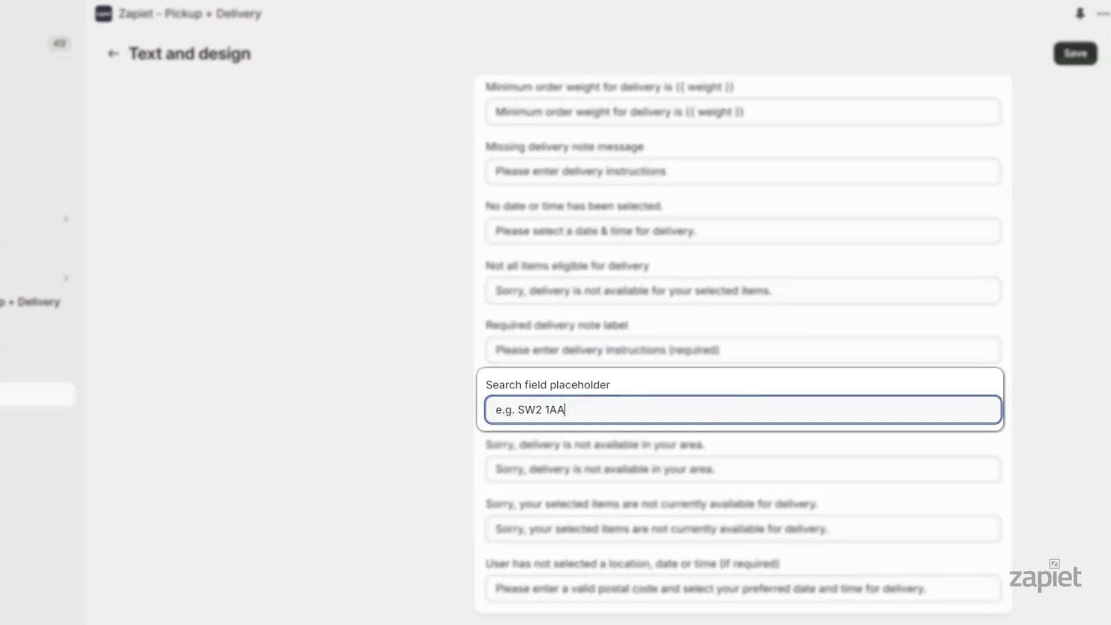
left_click(1049, 173)
left_click(1074, 56)
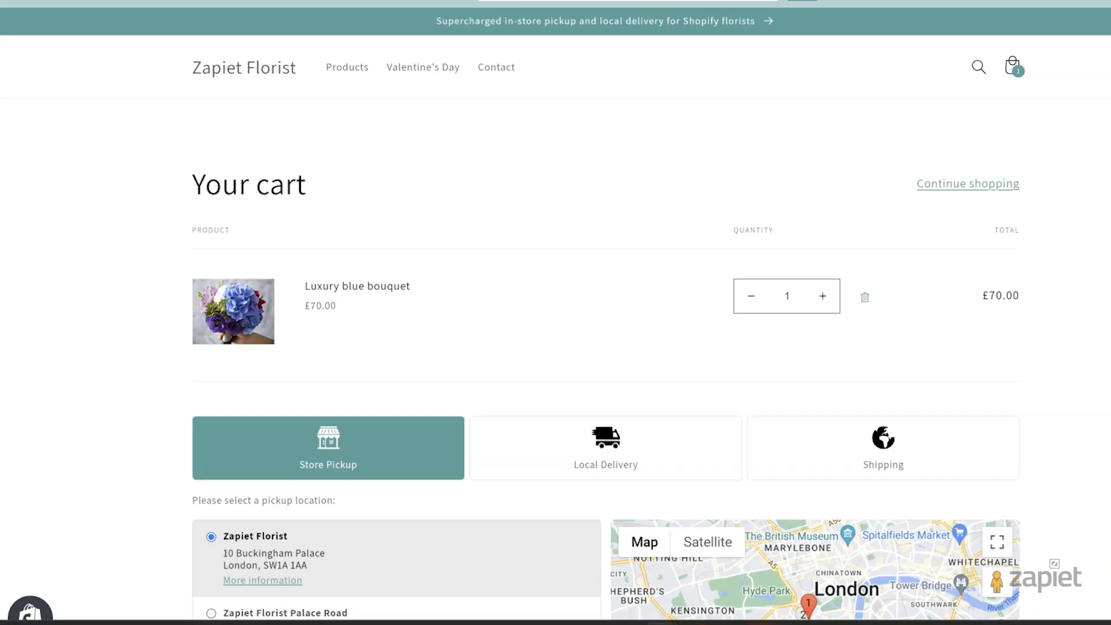
scroll(556, 313, "down", 2)
scroll(766, 67, "down", 5)
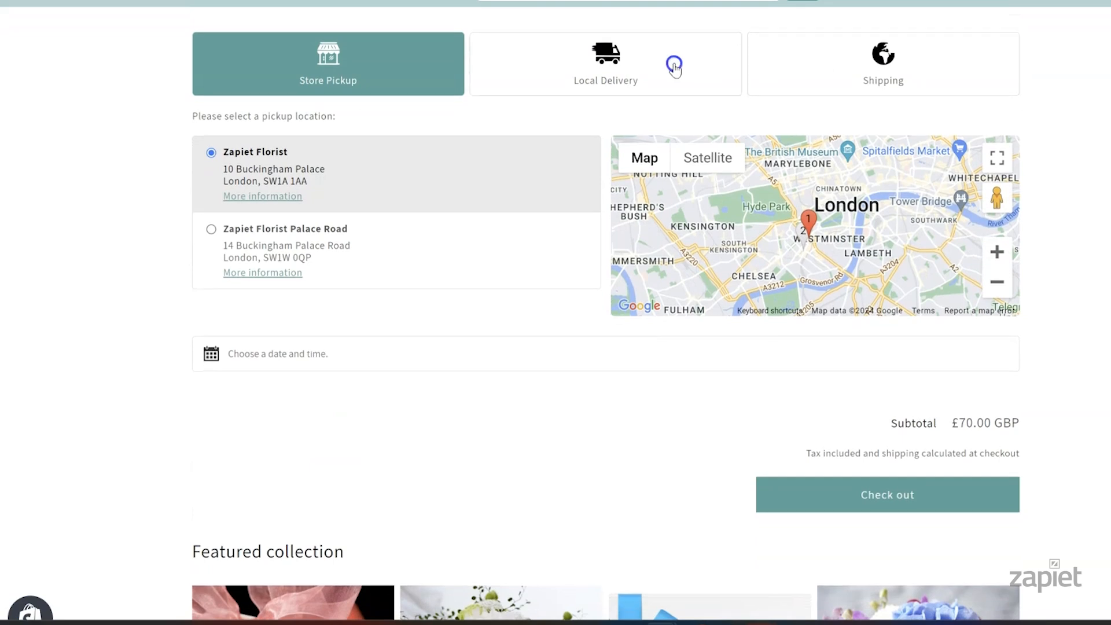
On the cart's Local Delivery tab, check SW2 1AA, pick a date and slot, then test SW20
left_click(674, 68)
type("SW2 1AA")
key("Return")
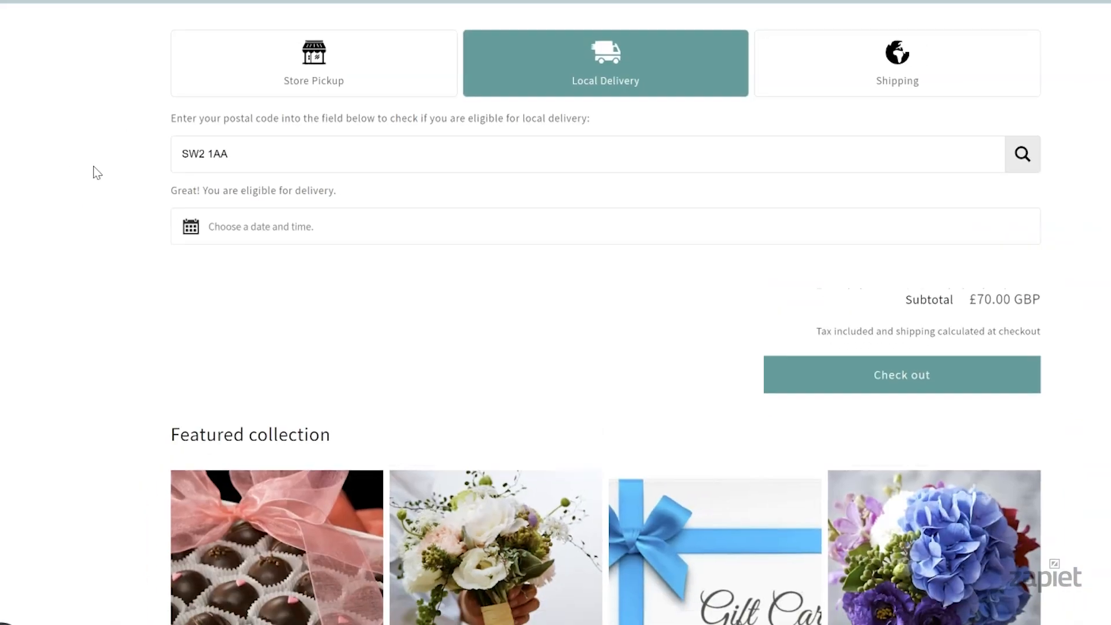
left_click(278, 241)
left_click(336, 154)
left_click(760, 215)
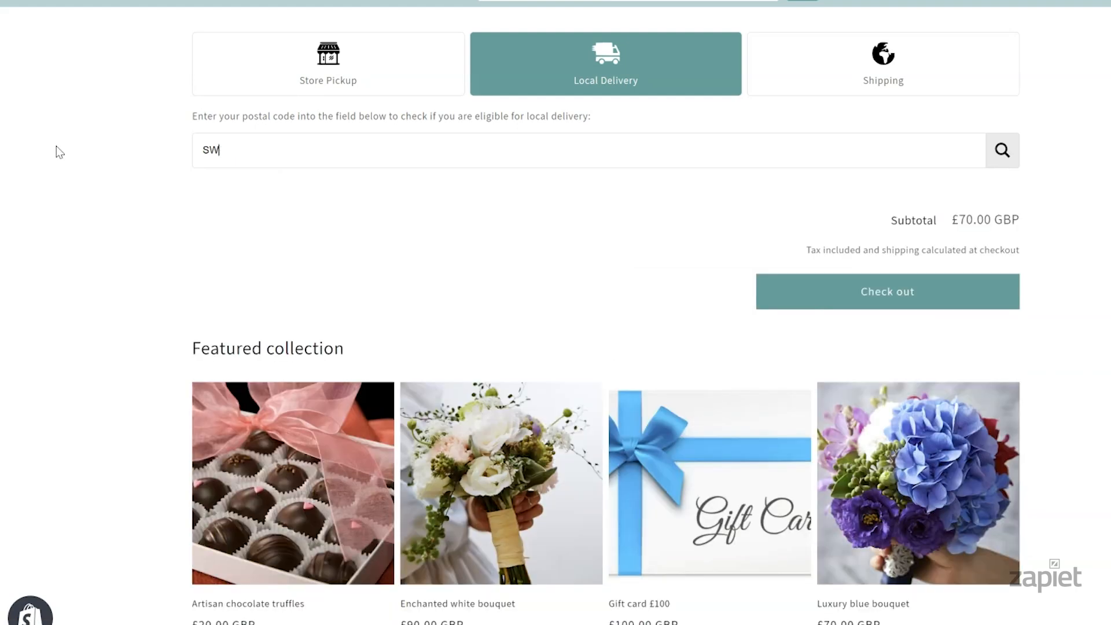
type("20")
key("Return")
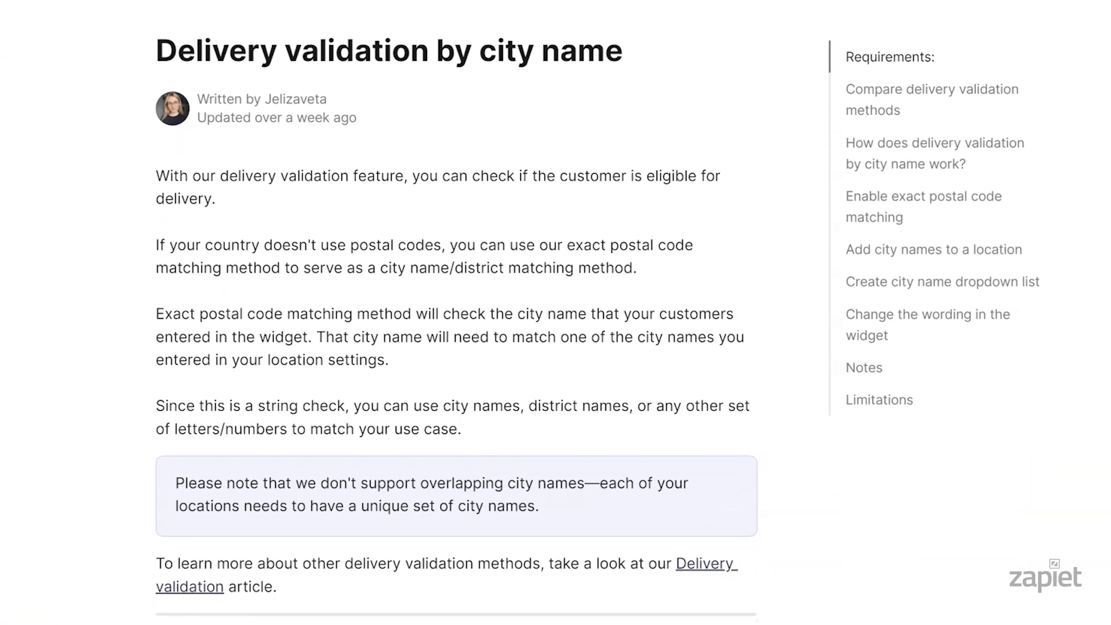
Read the 'Delivery validation by city name' article, then return to the app's settings overview
scroll(456, 322, "down", 2)
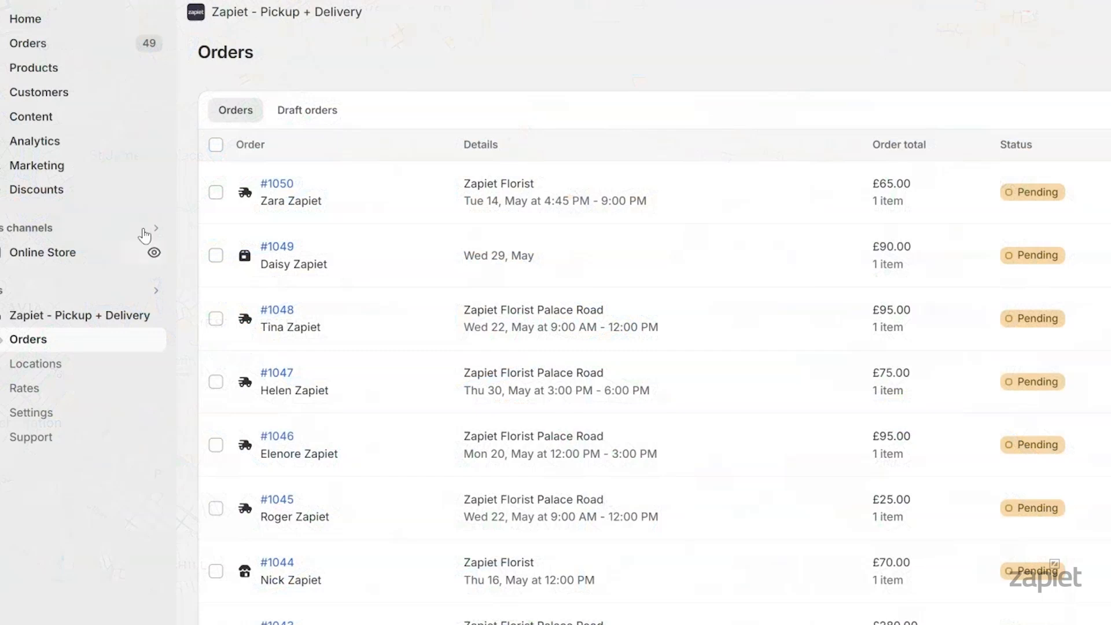
left_click(67, 413)
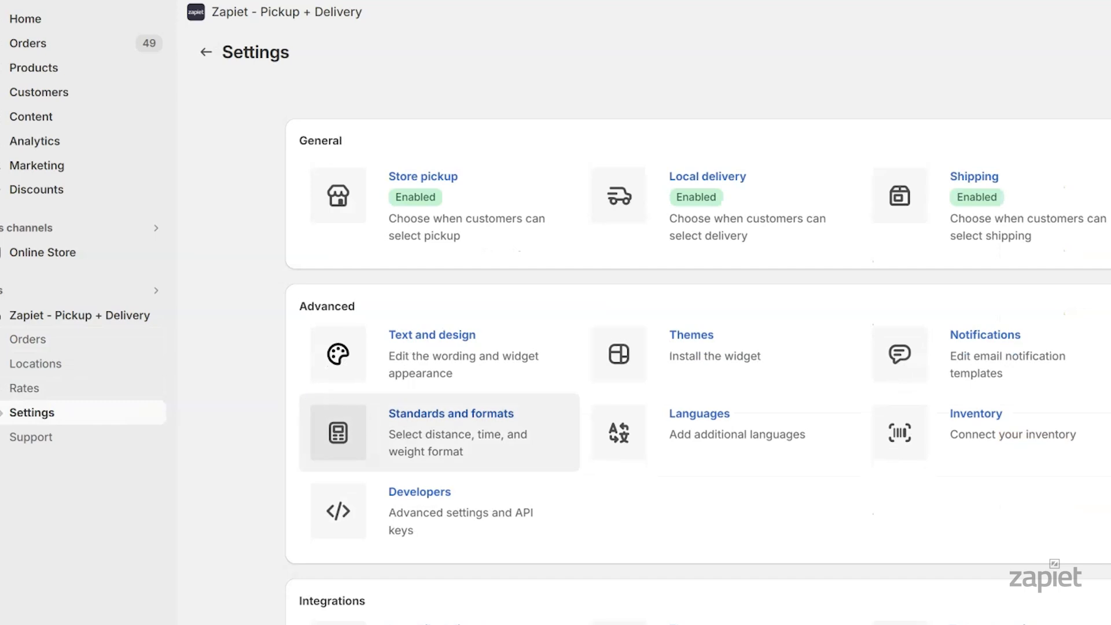
Check the distance format settings, then open Local delivery settings down to distance validation
left_click(393, 414)
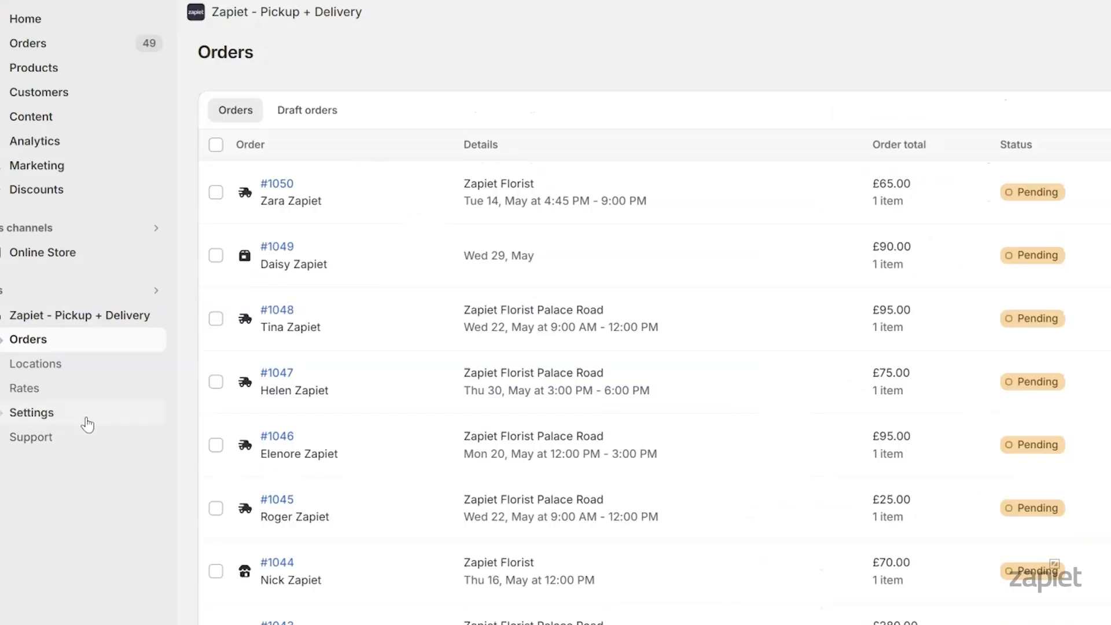
left_click(81, 418)
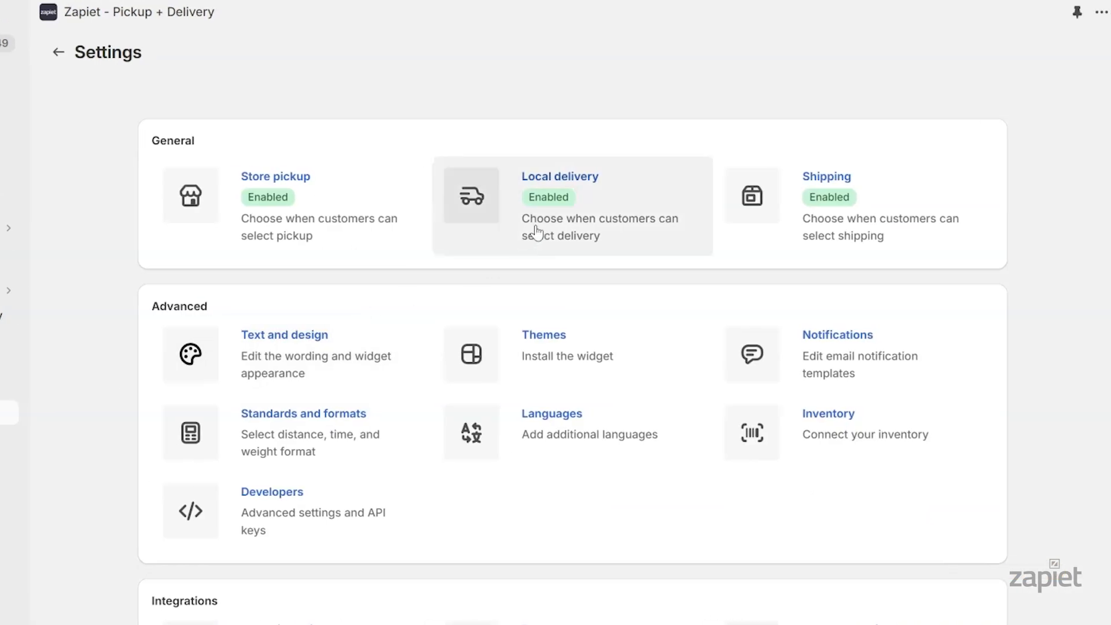
left_click(607, 217)
scroll(1014, 261, "down", 5)
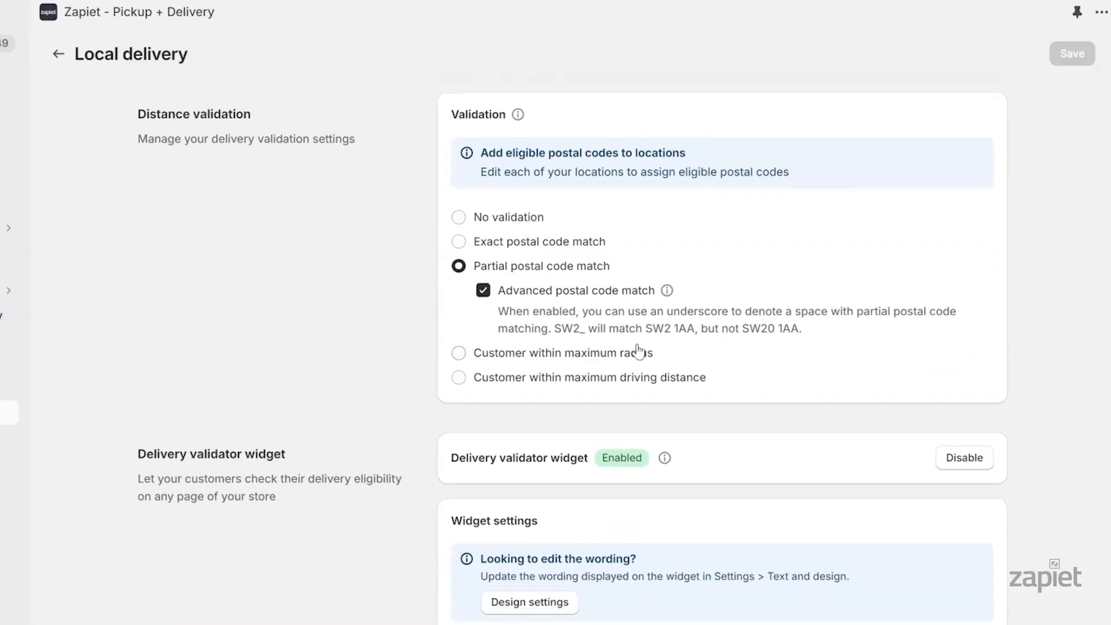
Switch validation to customer within maximum radius and add the pasted Google Maps API key
left_click(552, 357)
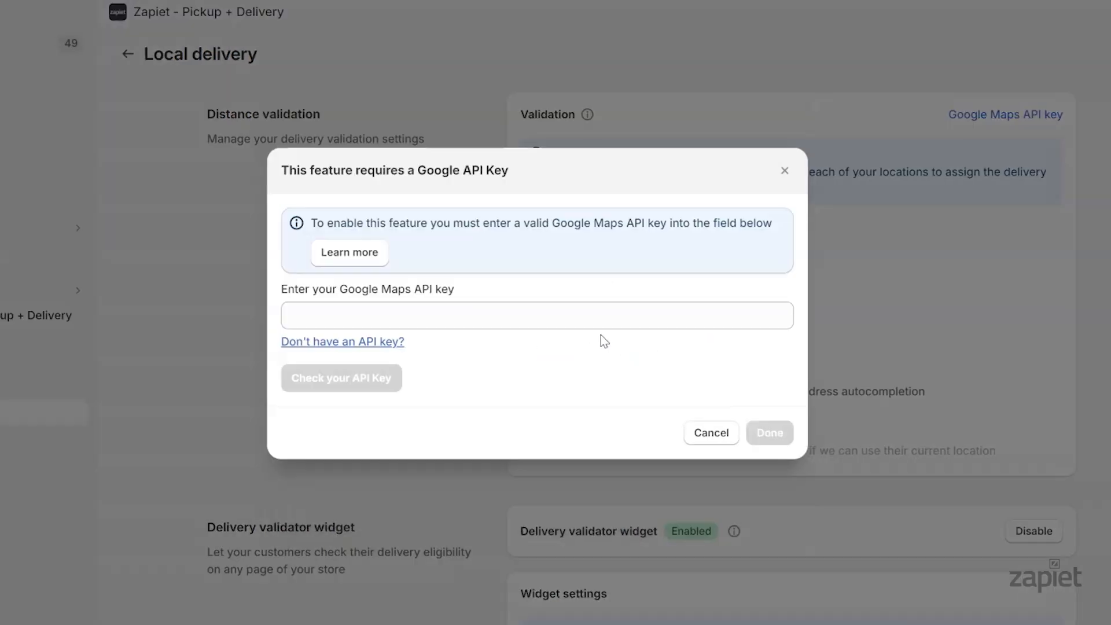
left_click(588, 317)
key("ctrl+v")
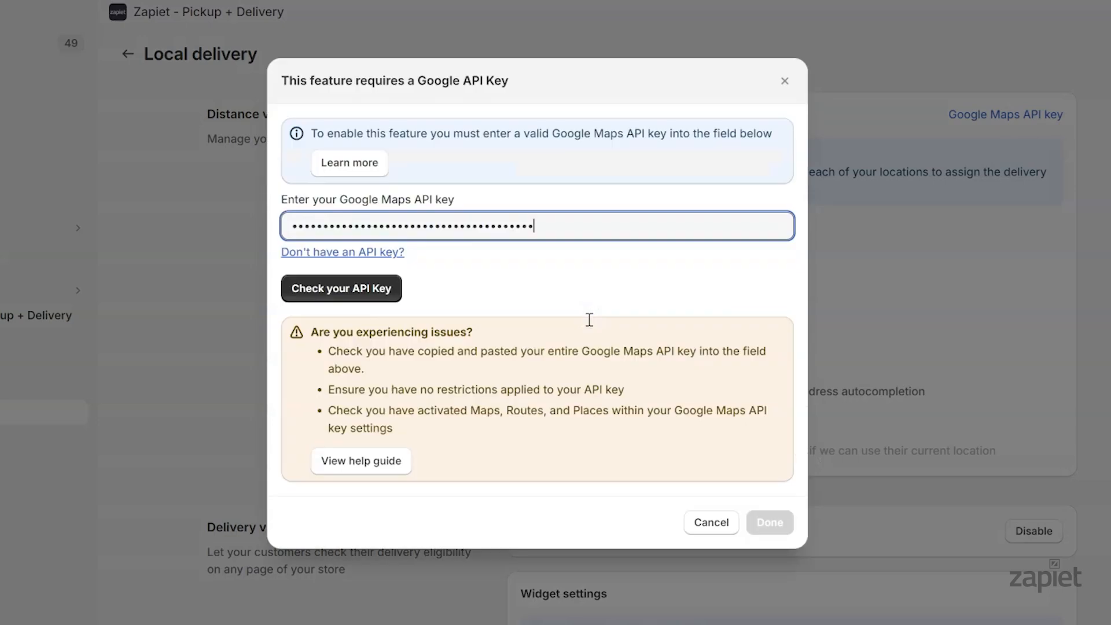
left_click(373, 294)
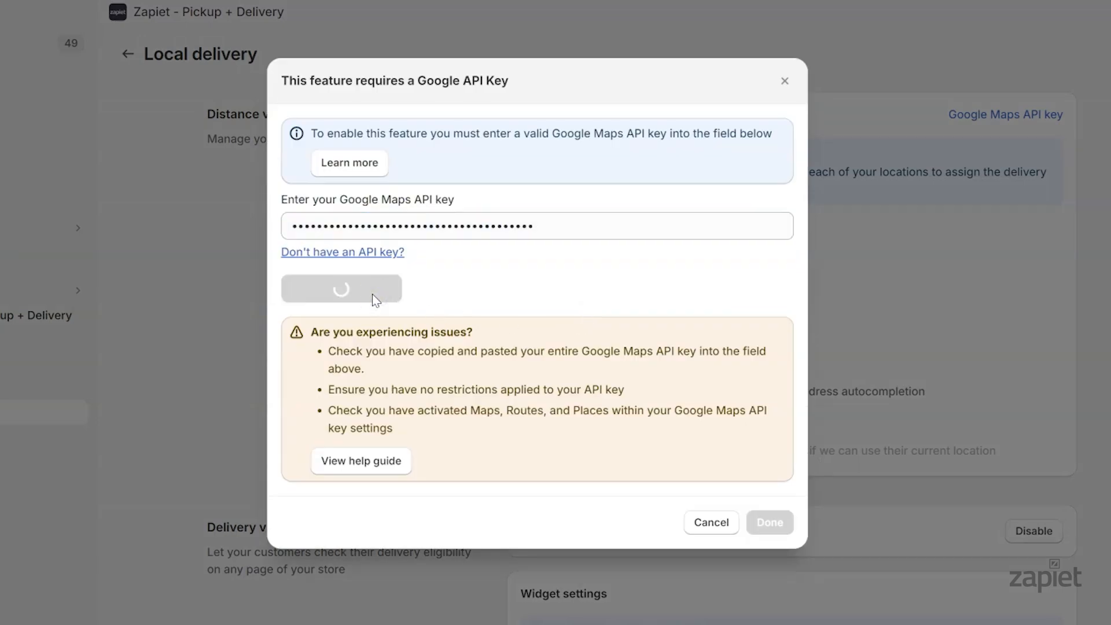
left_click(766, 423)
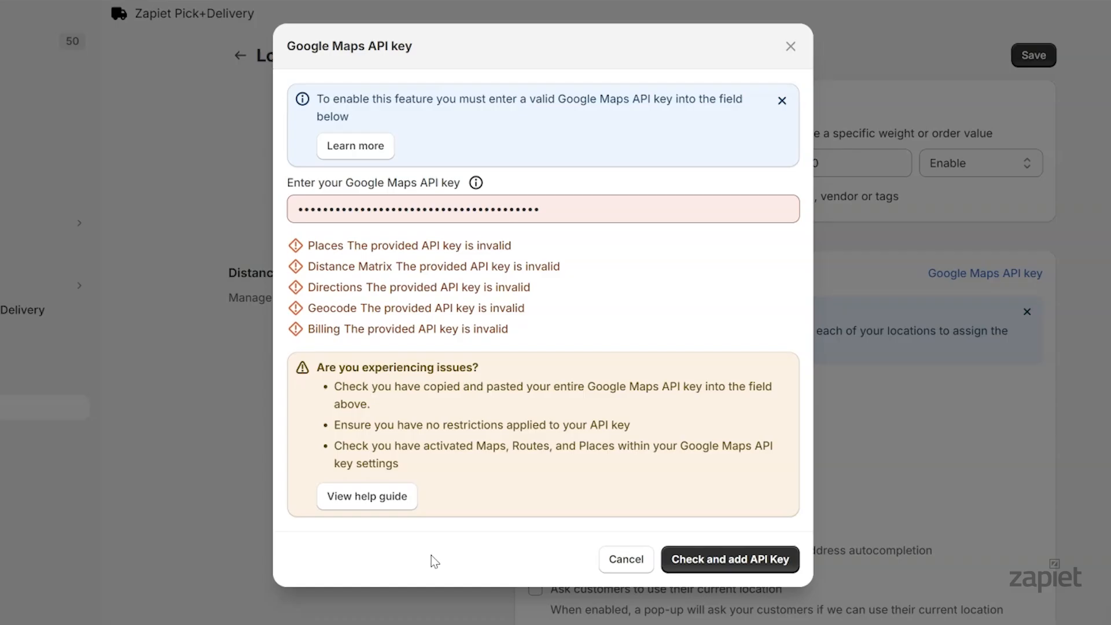
left_click(385, 504)
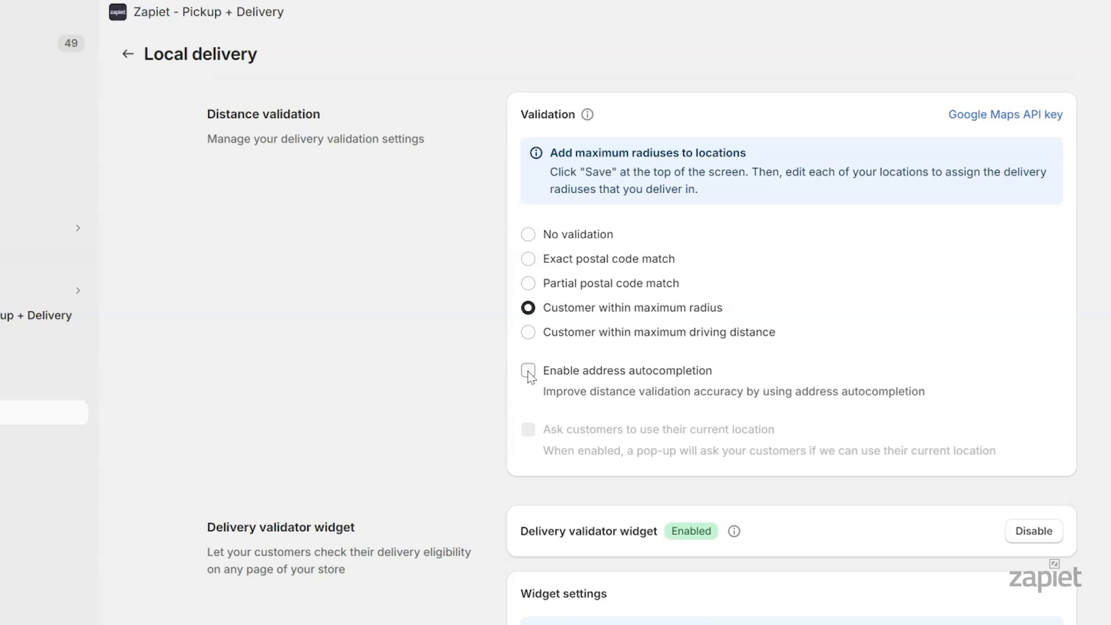
Turn on address autocompletion for validation and save the local delivery settings
left_click(528, 371)
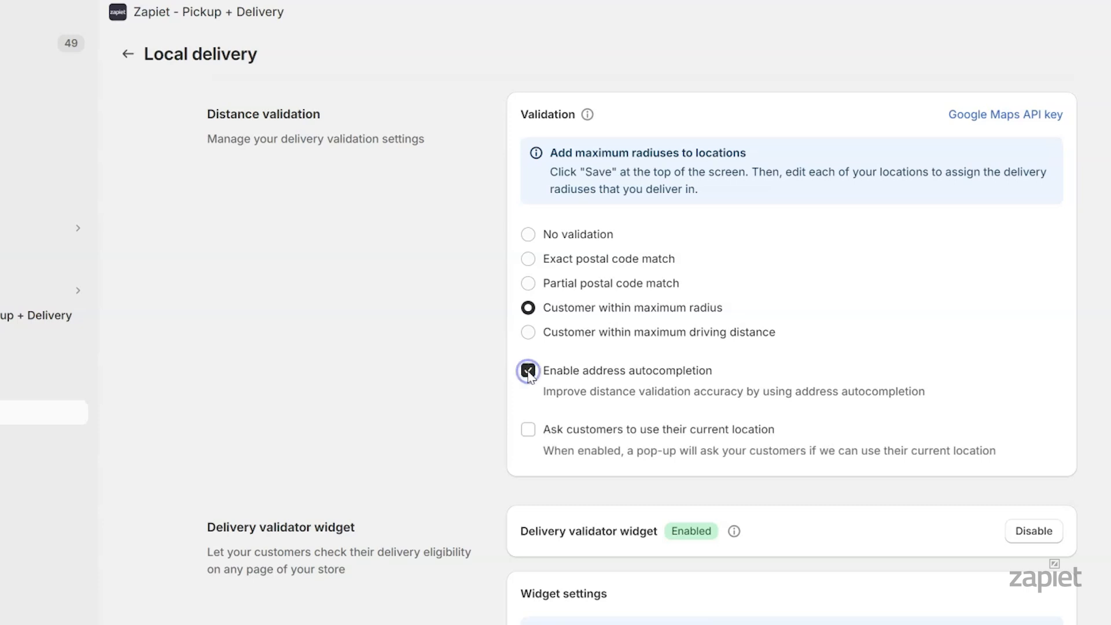
scroll(777, 427, "down", 3)
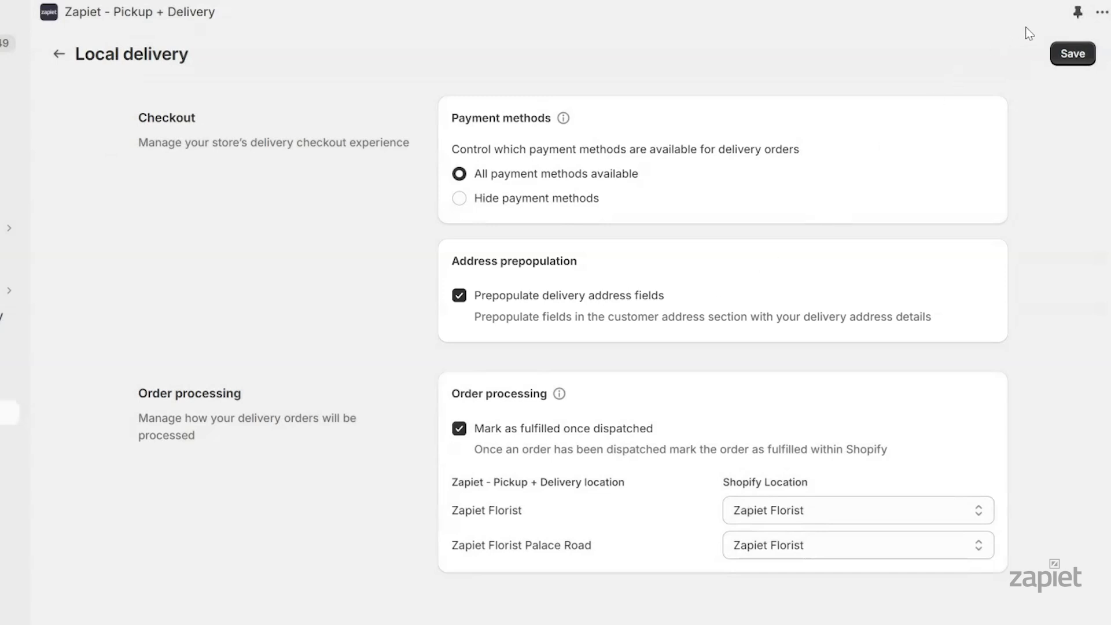
left_click(1072, 53)
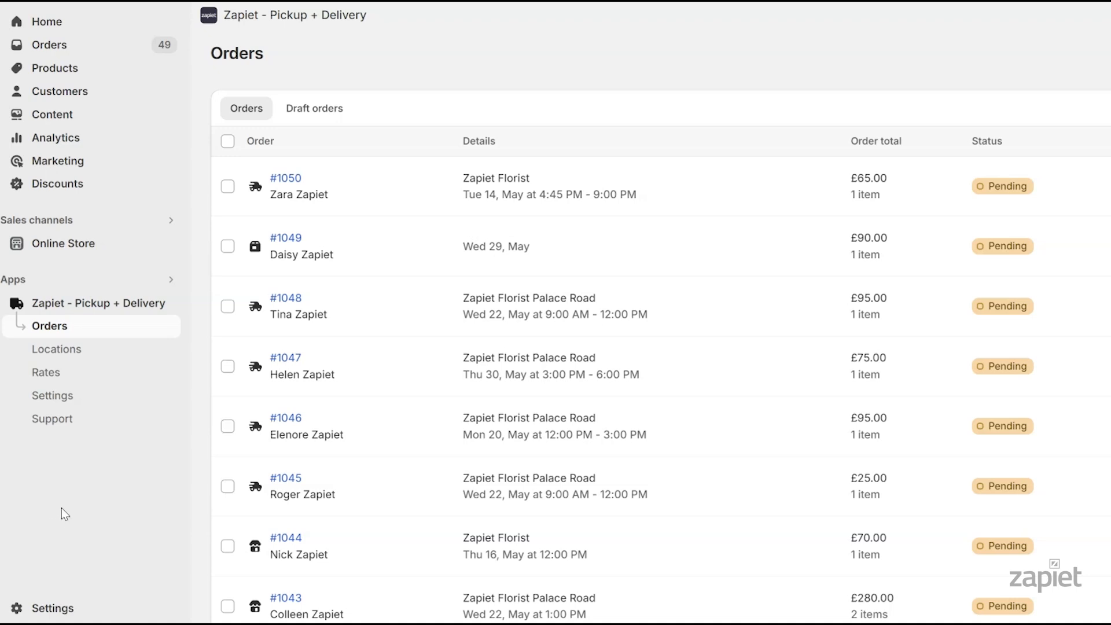
Under Locations, set Zapiet Florist's local delivery Maximum distance to 15 km and save
left_click(104, 353)
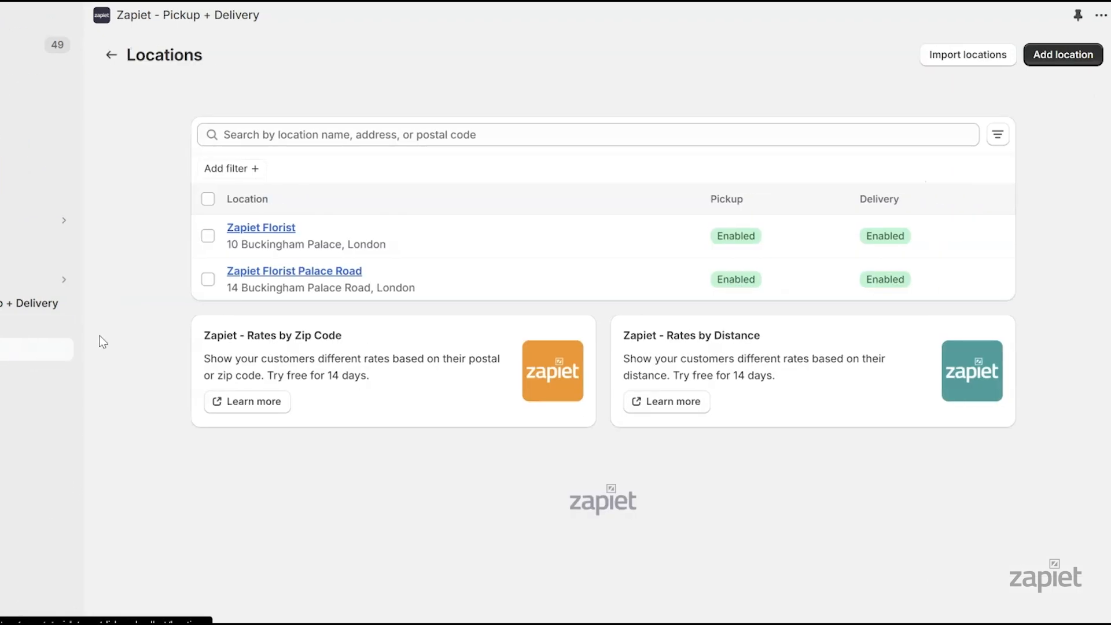
left_click(349, 229)
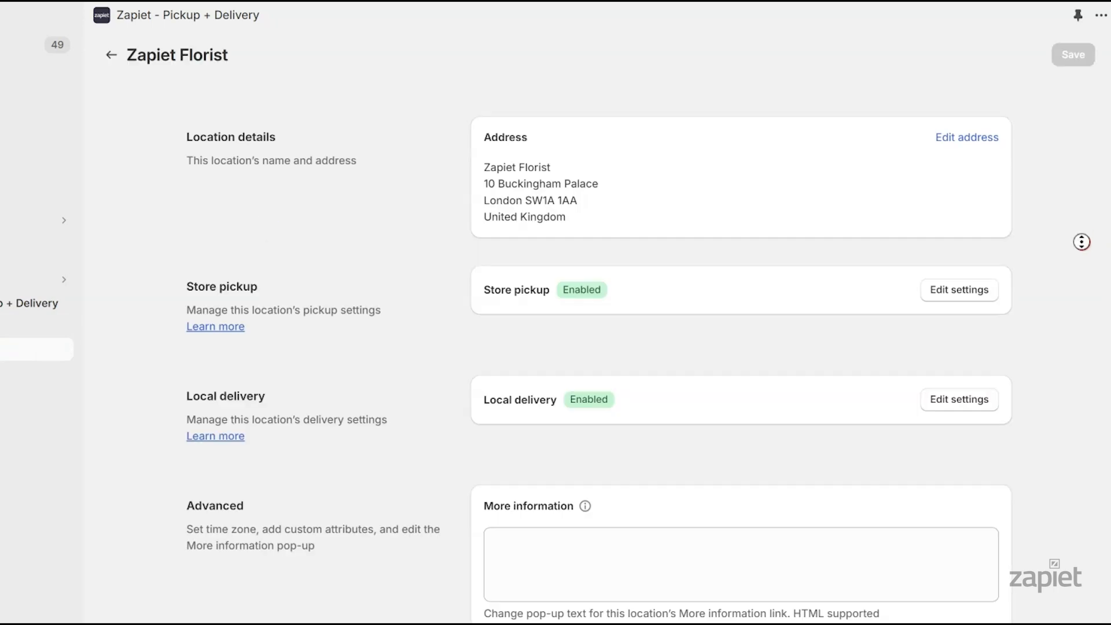
scroll(1082, 260, "down", 5)
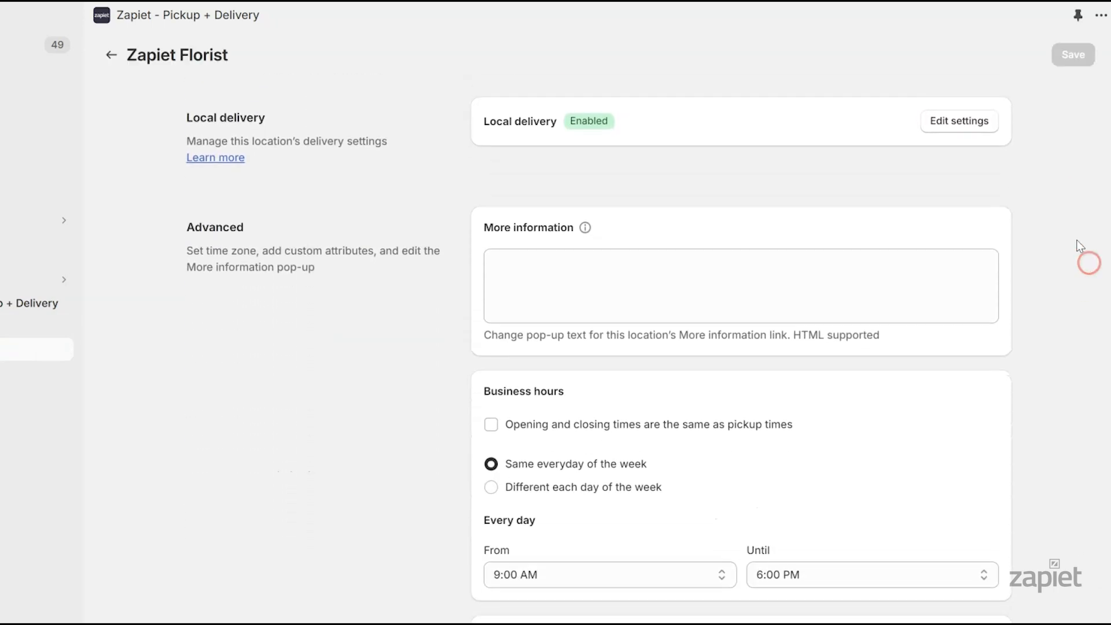
left_click(987, 125)
scroll(1075, 244, "down", 15)
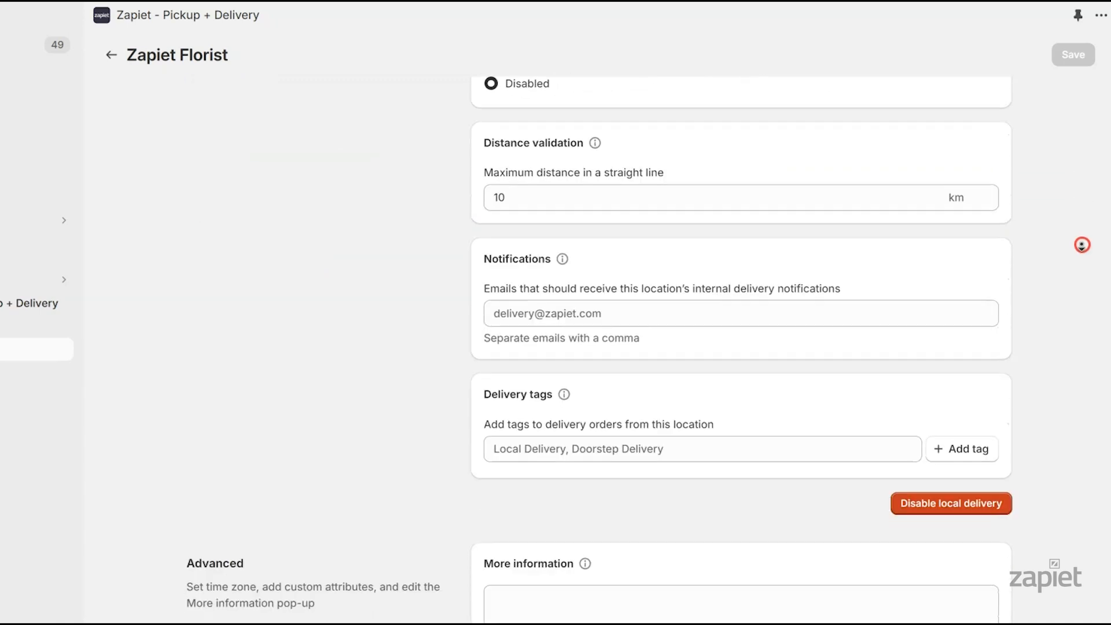
scroll(1082, 245, "down", 1)
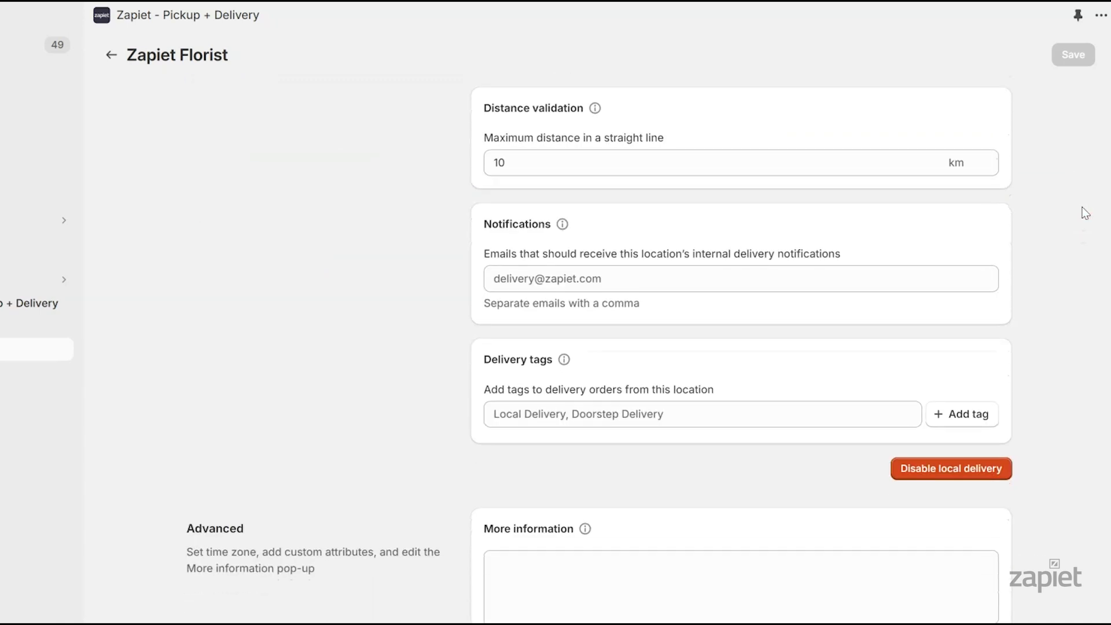
double_click(499, 163)
type("15")
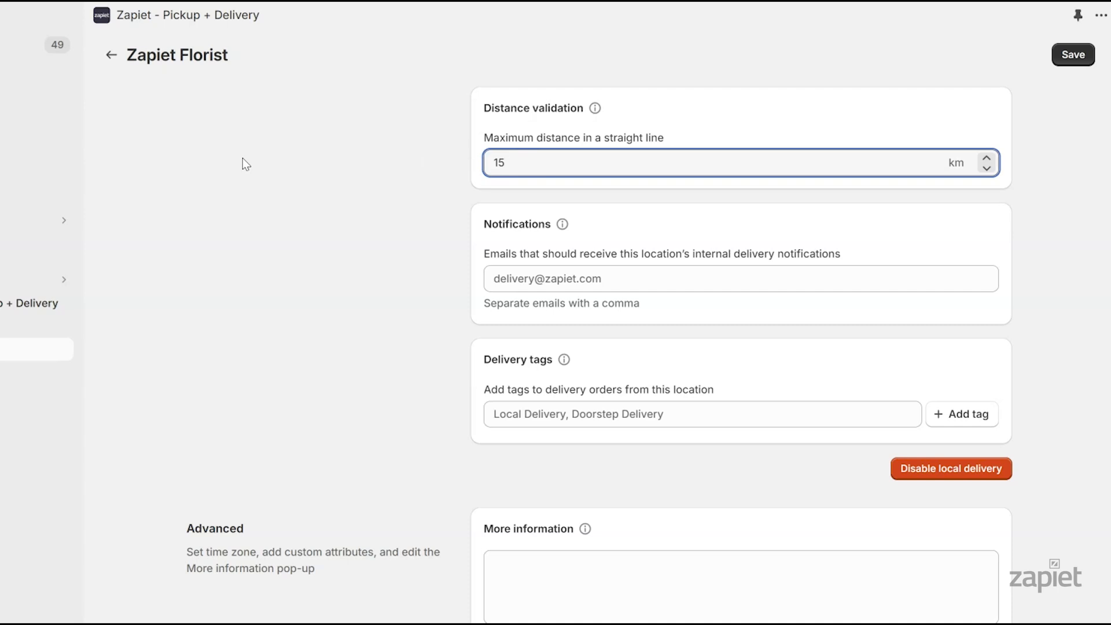
left_click(242, 160)
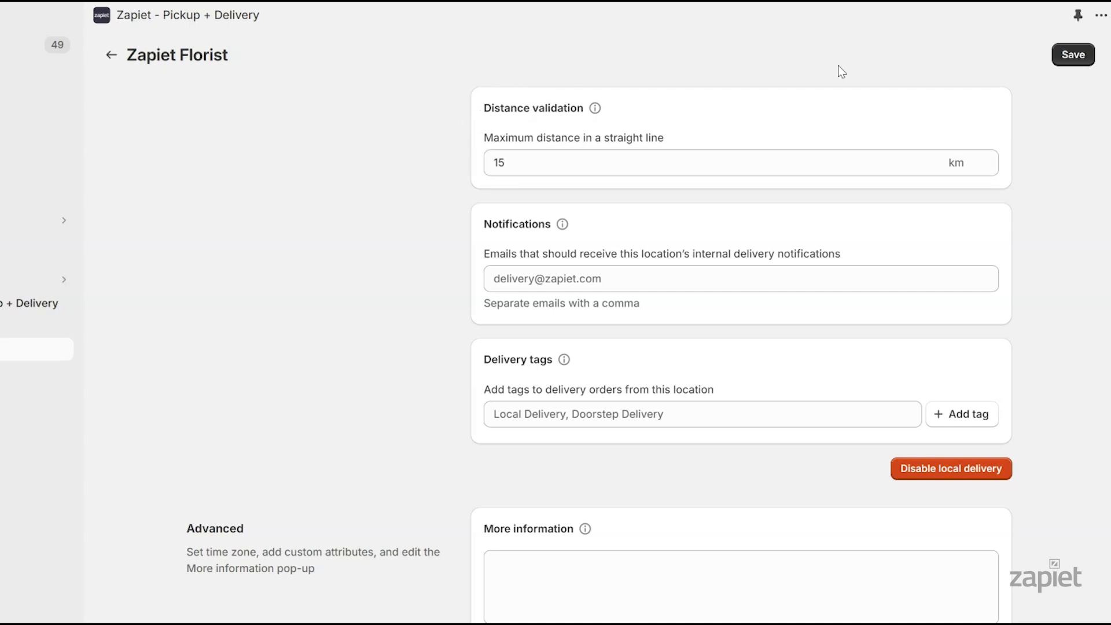
left_click(1092, 68)
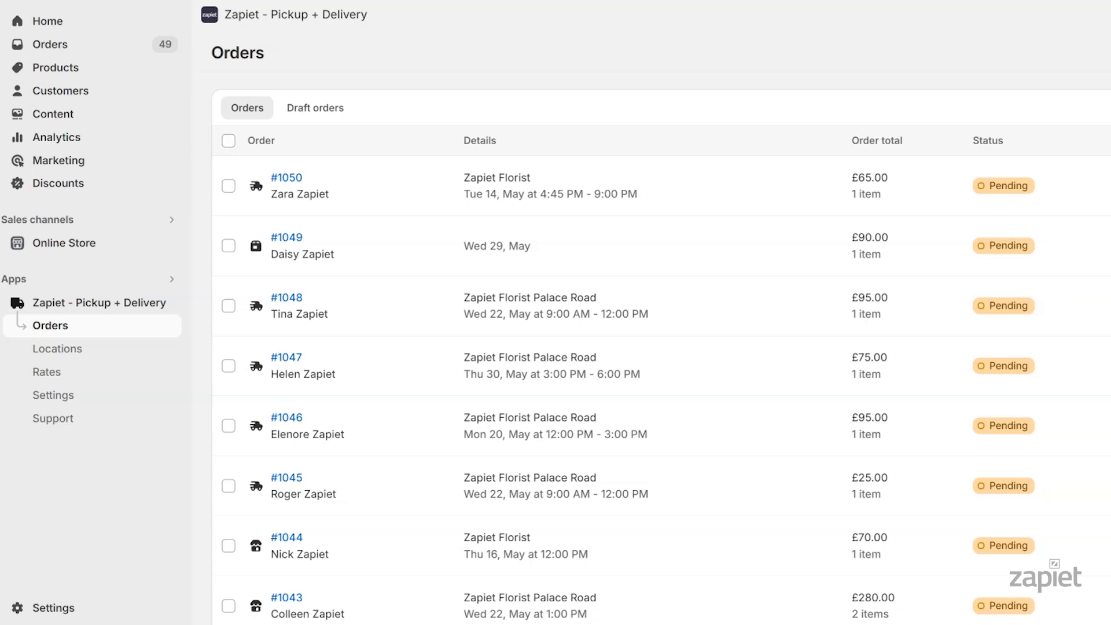
Go to Text and design settings and expand the Delivery widget text fields
left_click(110, 394)
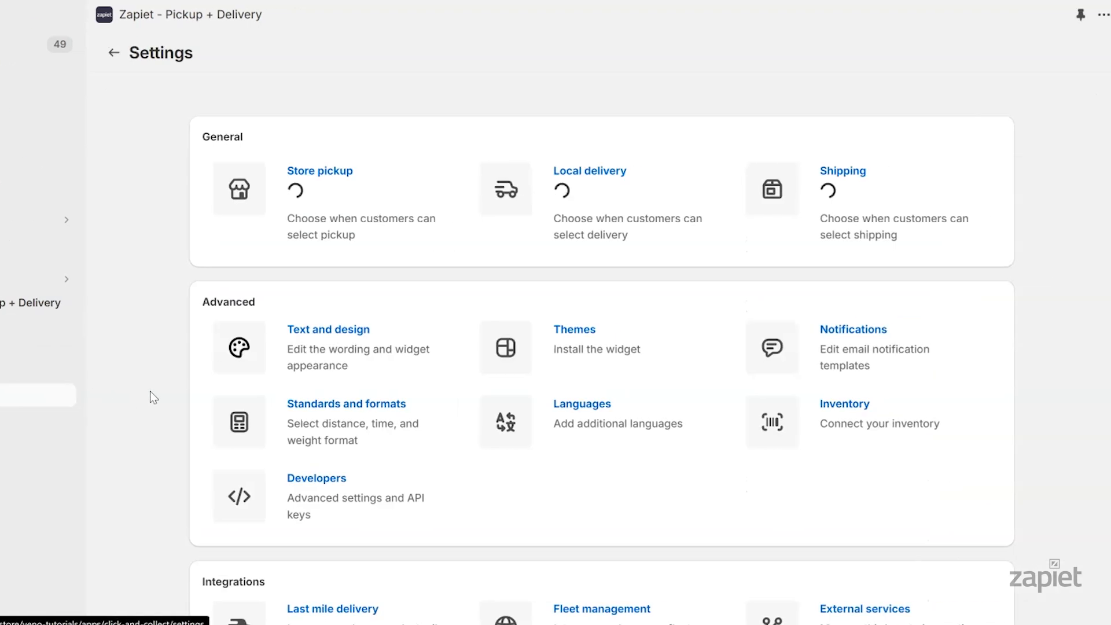
left_click(312, 341)
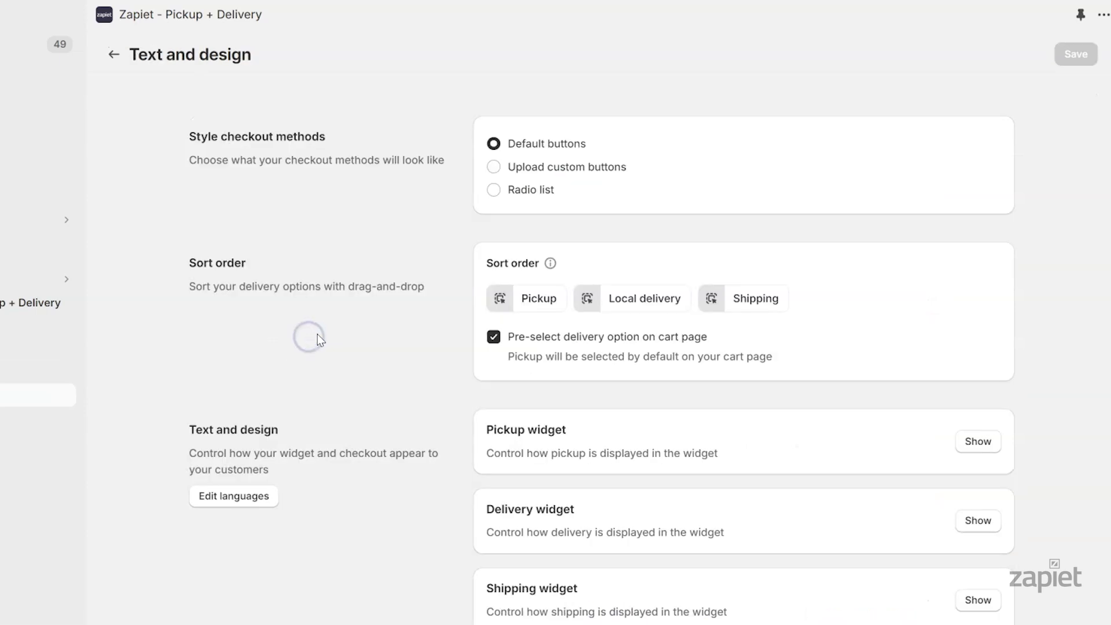
scroll(1040, 243, "down", 5)
left_click(985, 200)
scroll(1067, 238, "down", 10)
left_click(607, 168)
left_click_drag(608, 168, 541, 166)
type("address into the field below to check if you are eligible for local delivery:")
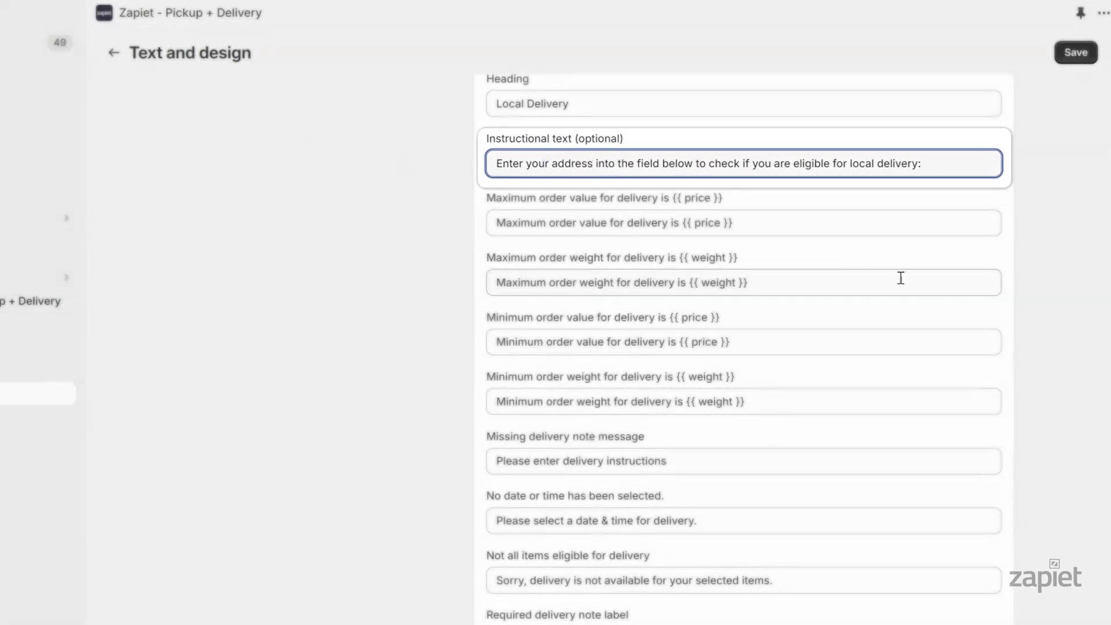
scroll(1060, 362, "down", 5)
left_click_drag(612, 398, 547, 397)
type("address")
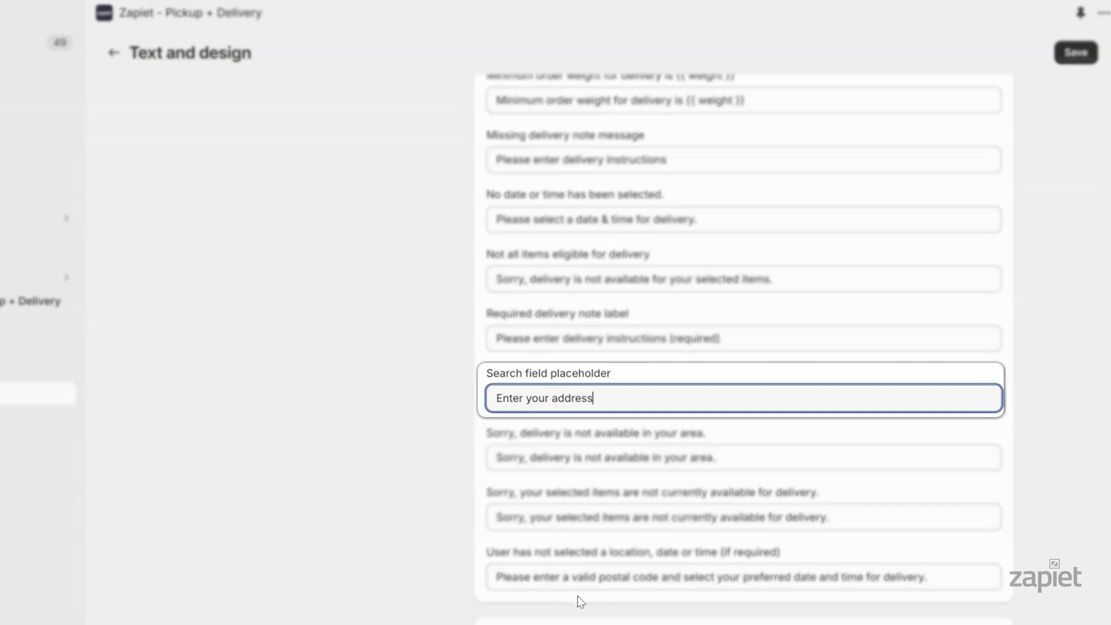
left_click_drag(660, 579, 599, 580)
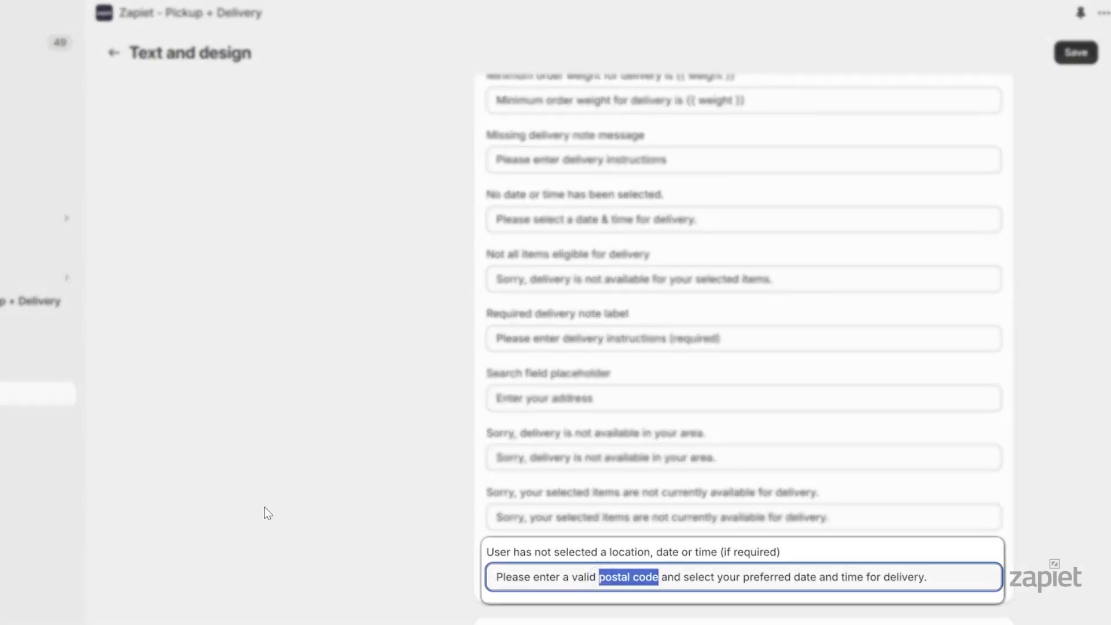
type("address")
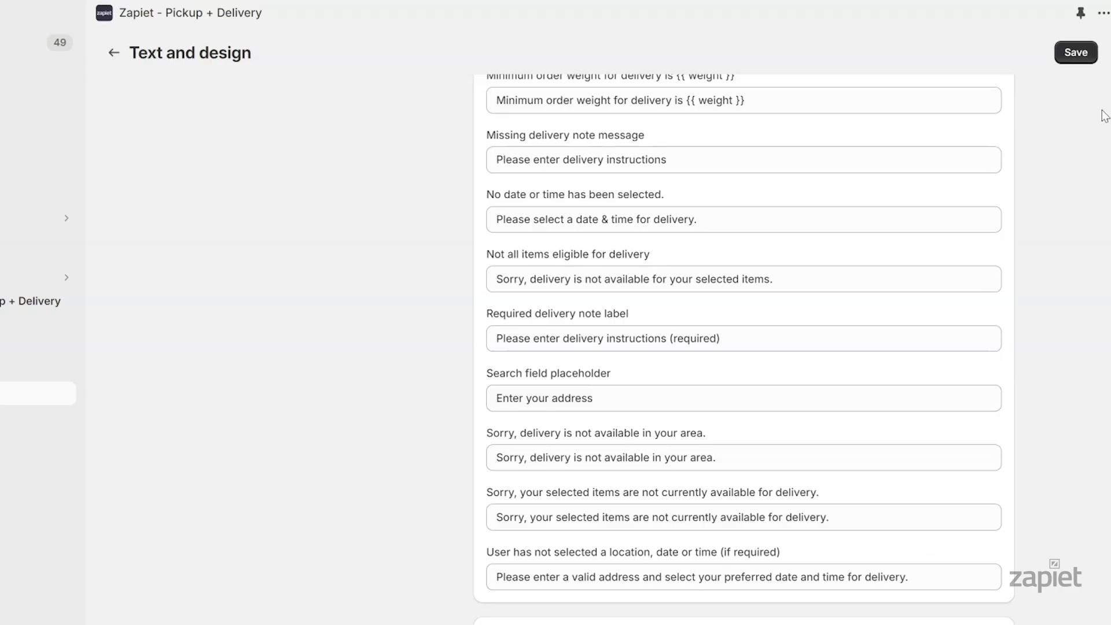
left_click(1077, 58)
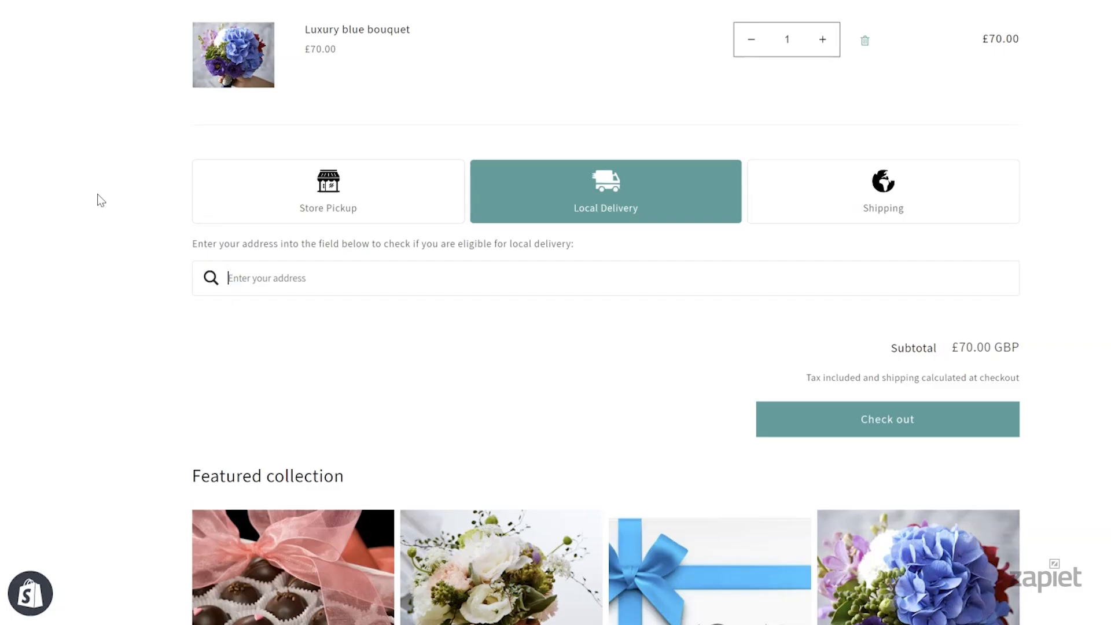
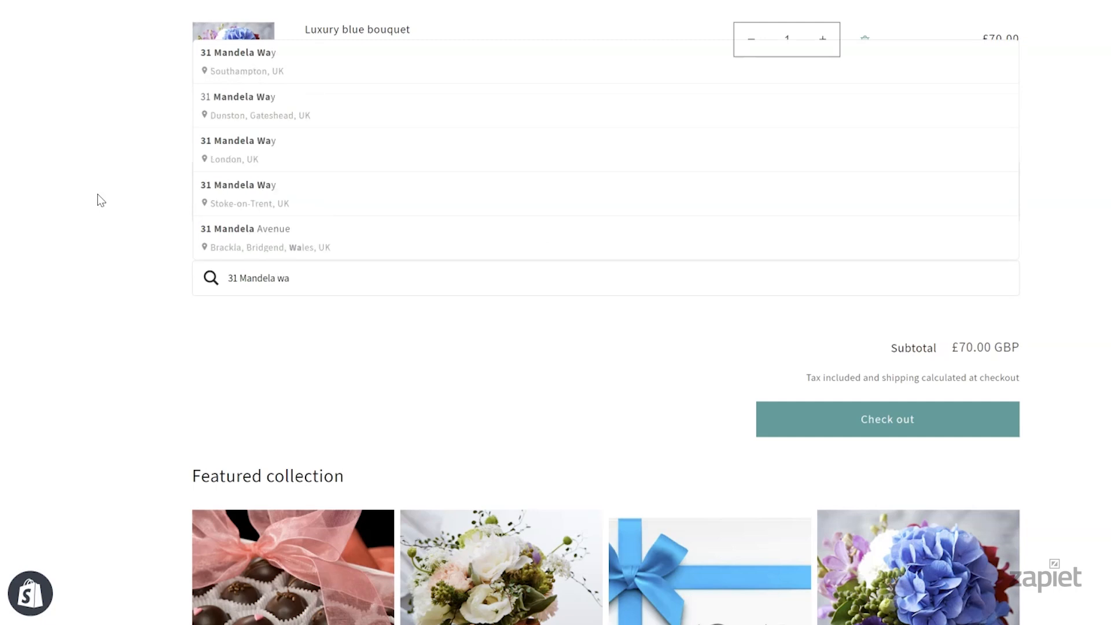
left_click(229, 148)
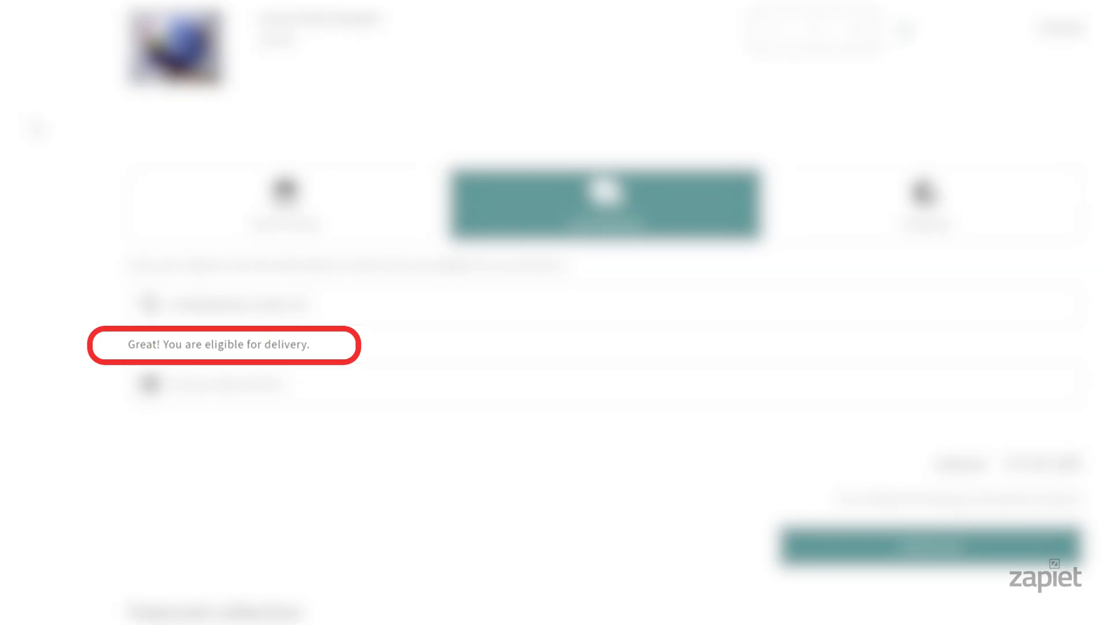
left_click(259, 396)
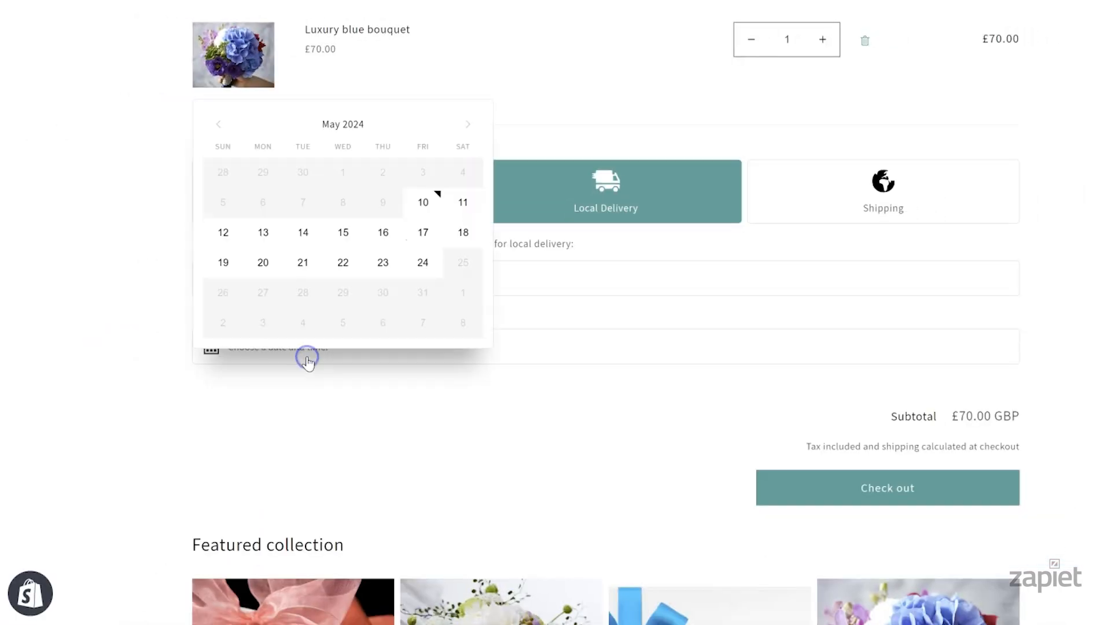
left_click(343, 263)
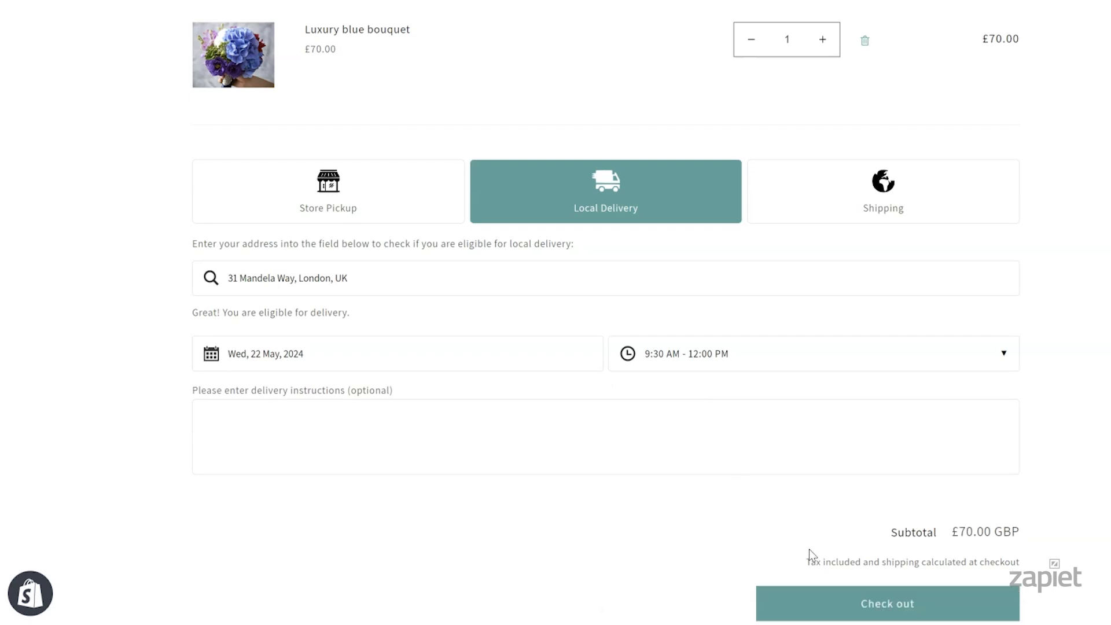
left_click(837, 605)
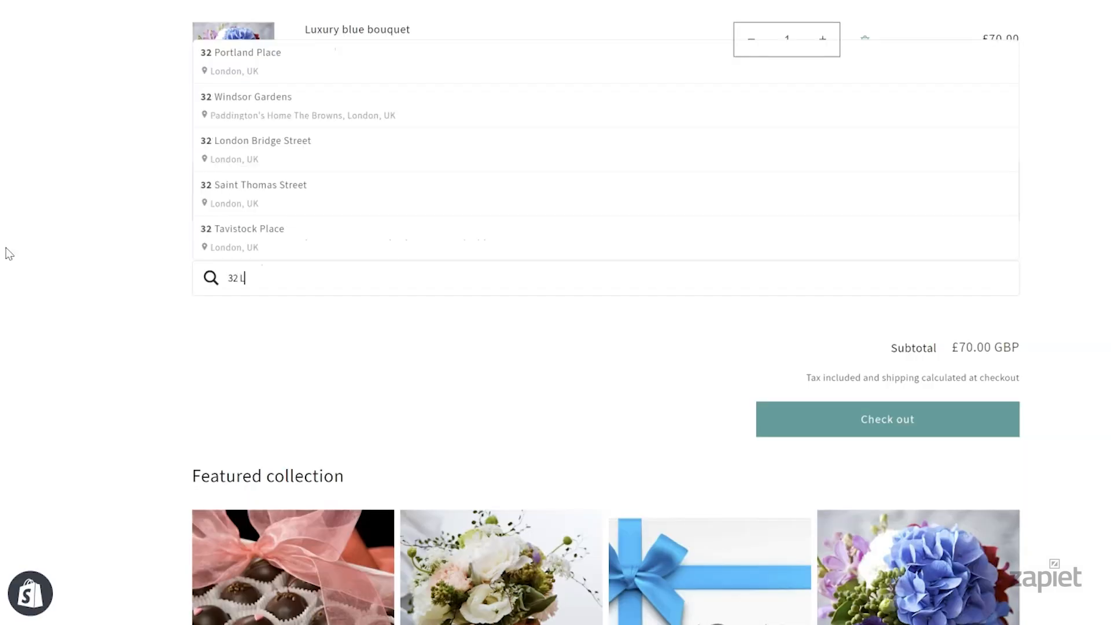
type("Liverpo")
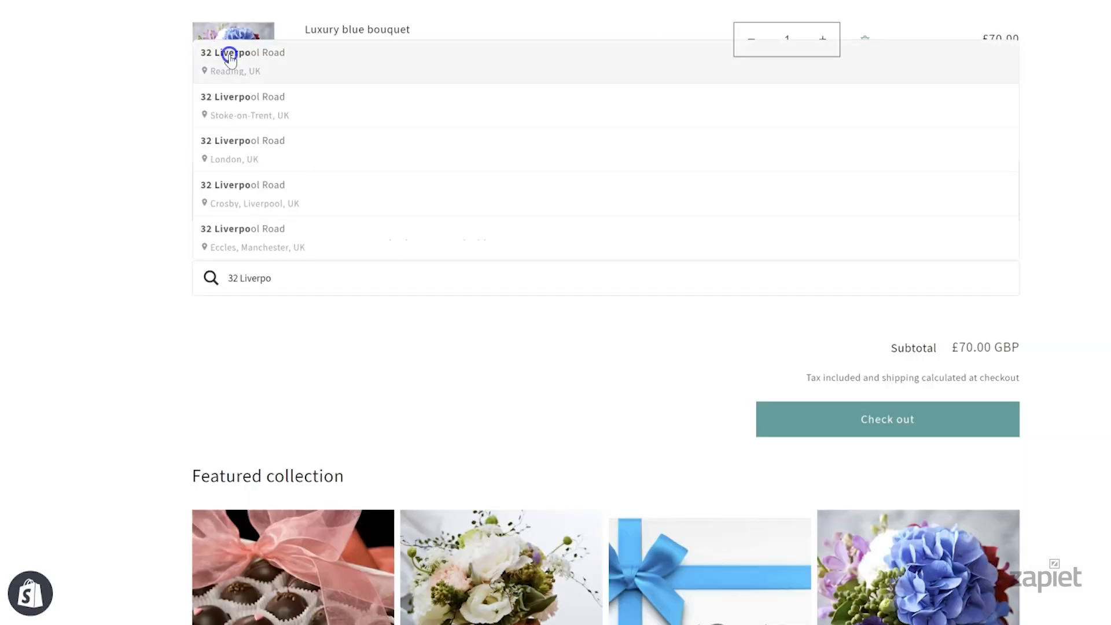
left_click(231, 54)
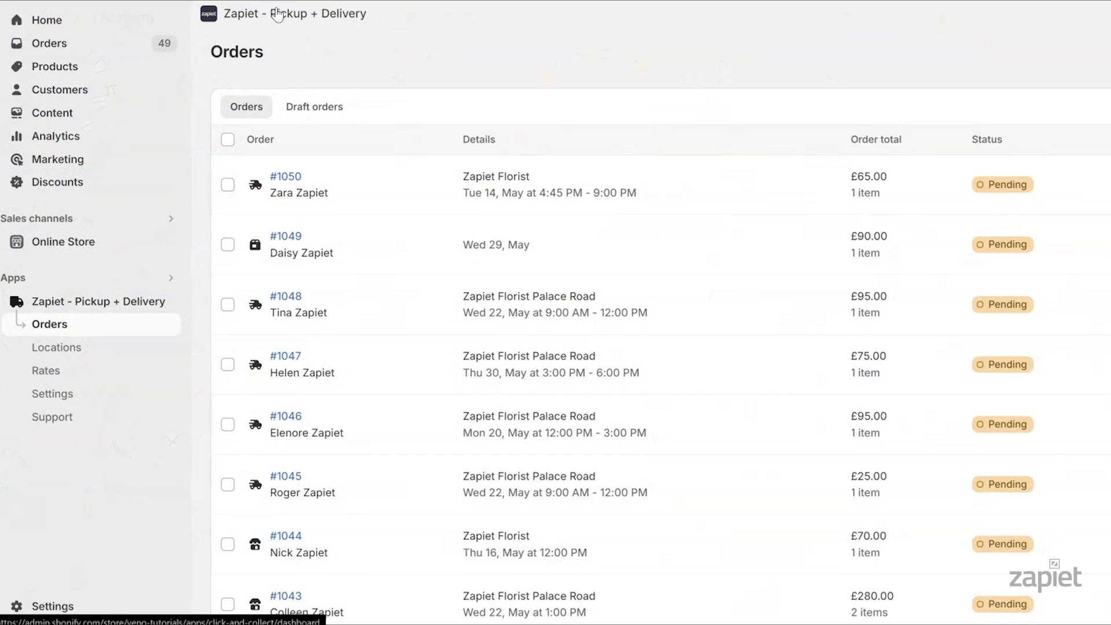
left_click(90, 396)
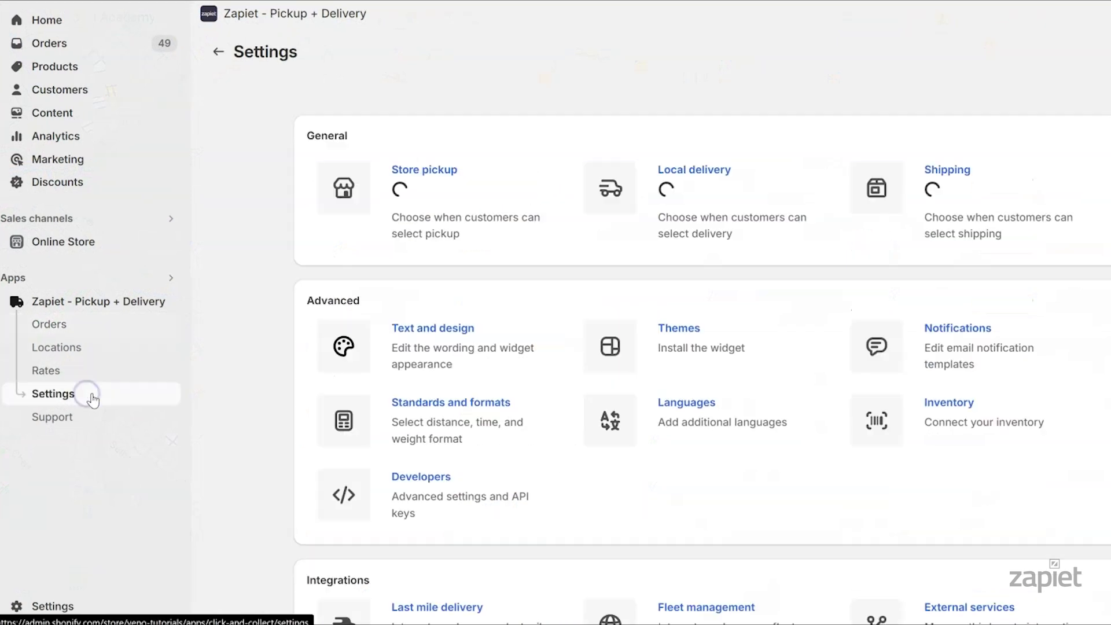
left_click(414, 412)
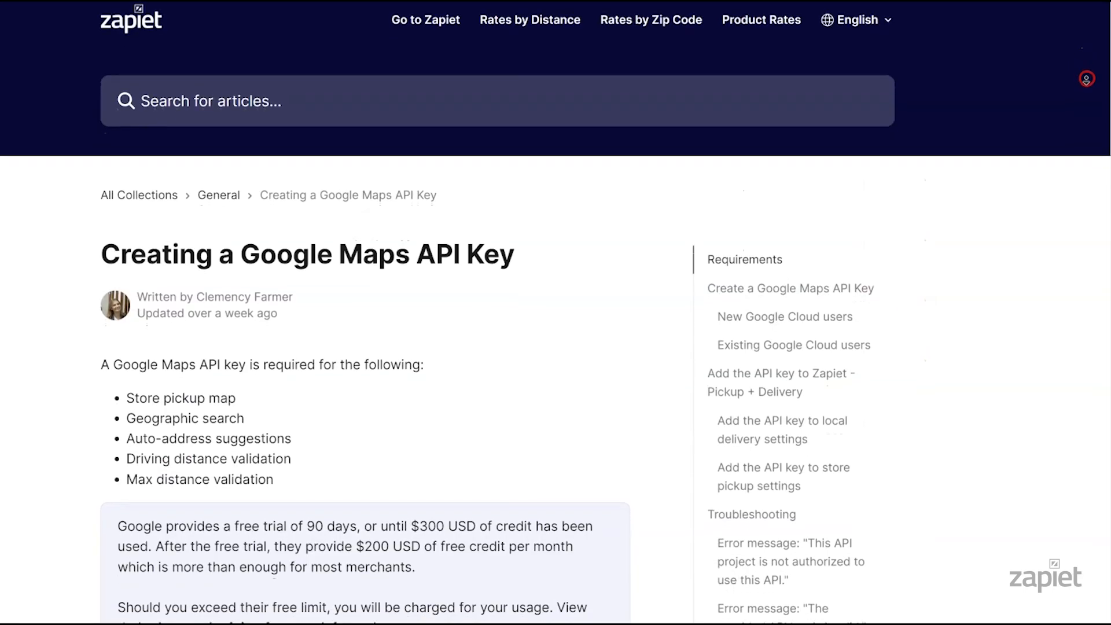
Scroll through the Google Maps API Key article to the five features that require the key
scroll(1088, 79, "down", 3)
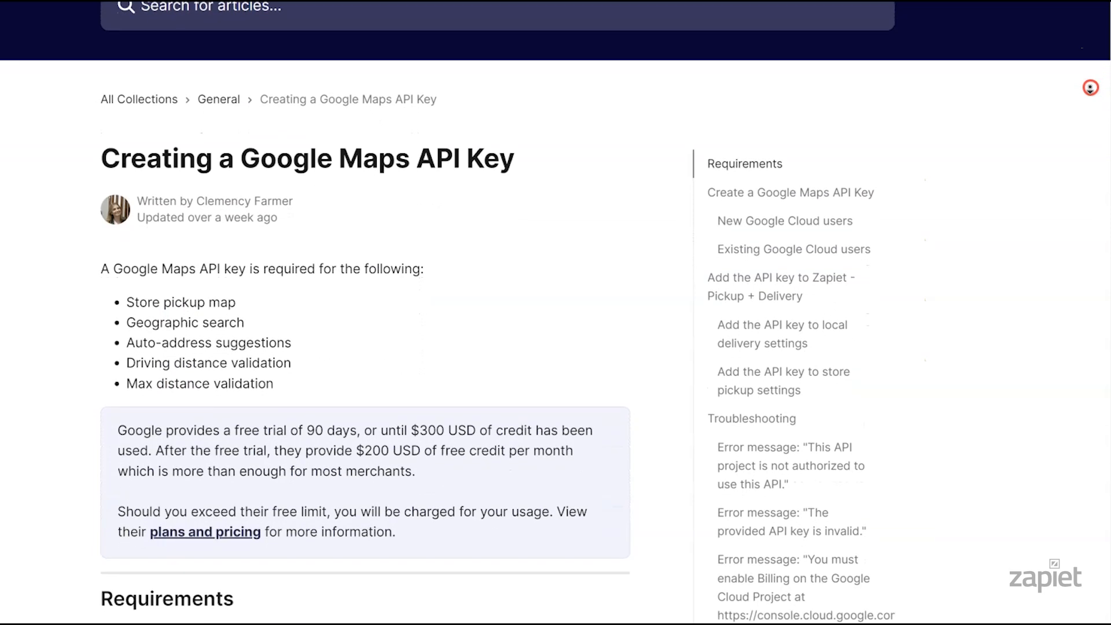
scroll(1091, 87, "down", 1)
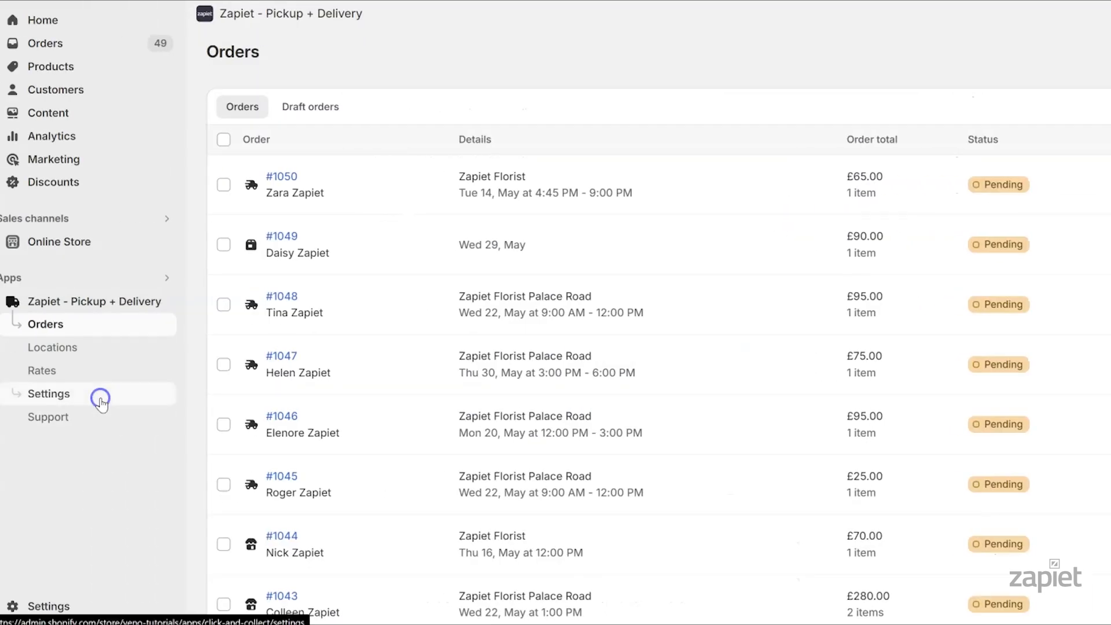
In Local delivery settings, switch validation to customer within maximum driving distance
left_click(100, 400)
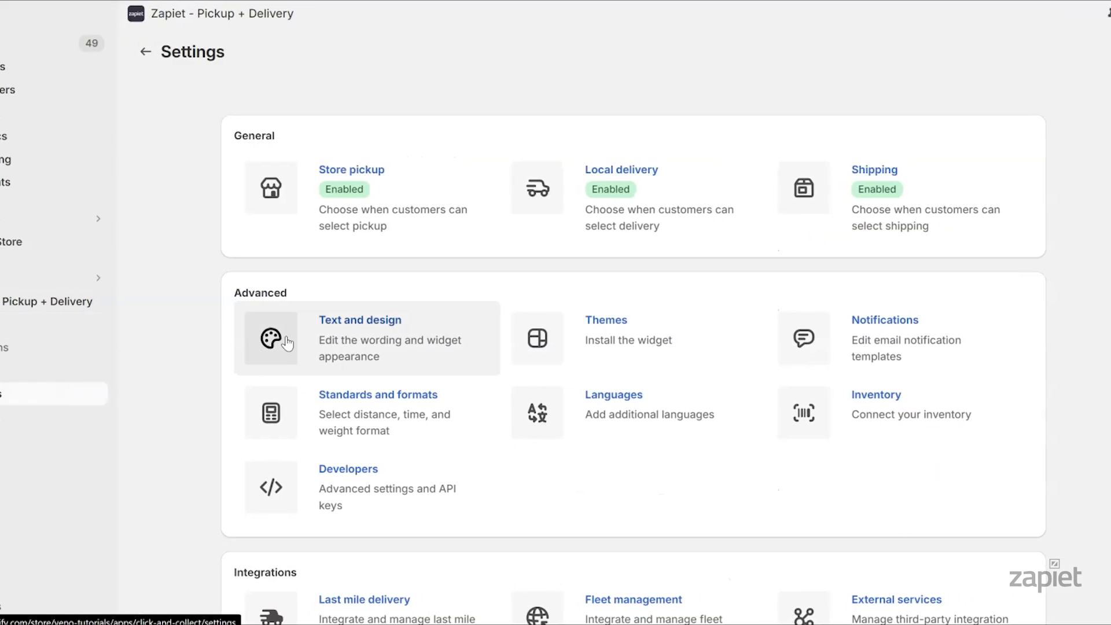
left_click(593, 218)
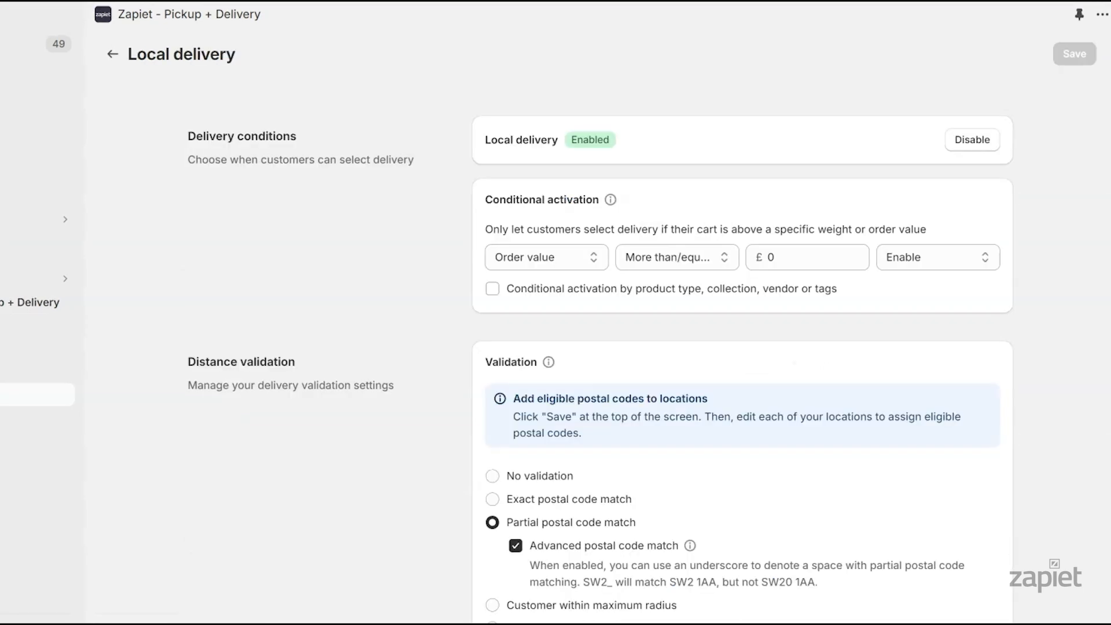
scroll(1086, 156, "down", 5)
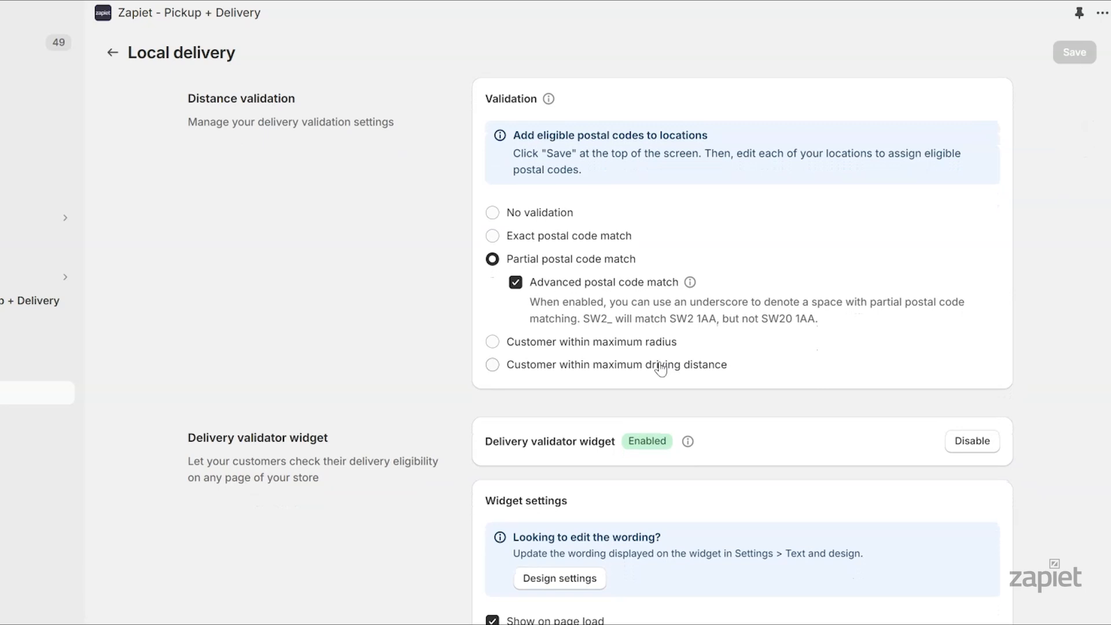
left_click(662, 368)
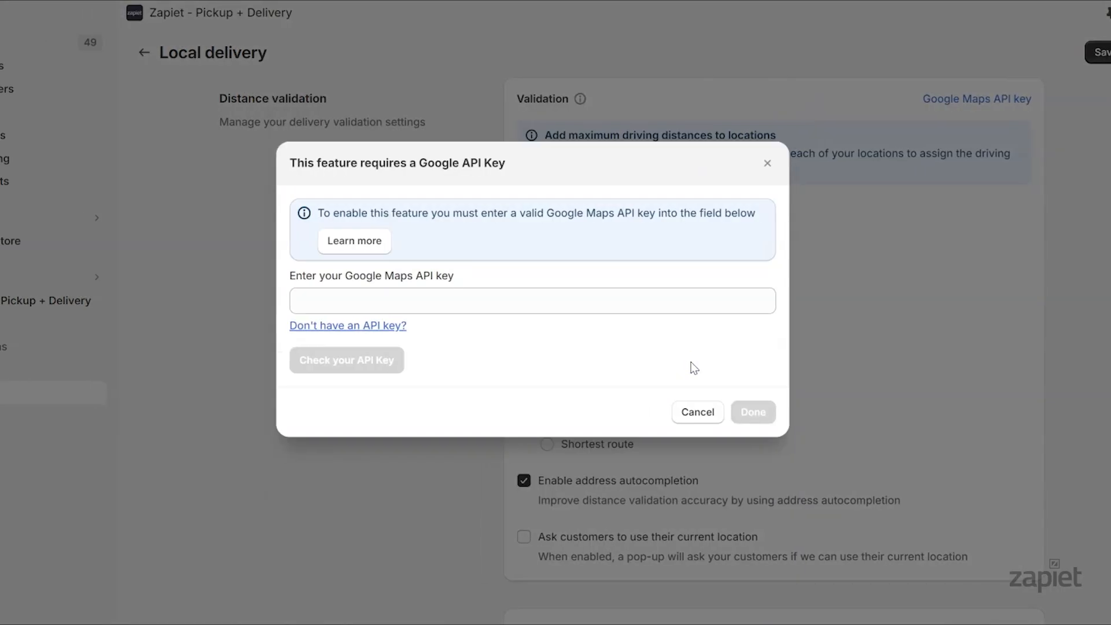
Paste and validate the Google Maps API key, confirm it, then open the troubleshooting help guide
left_click(525, 305)
key("ctrl+v")
left_click(394, 279)
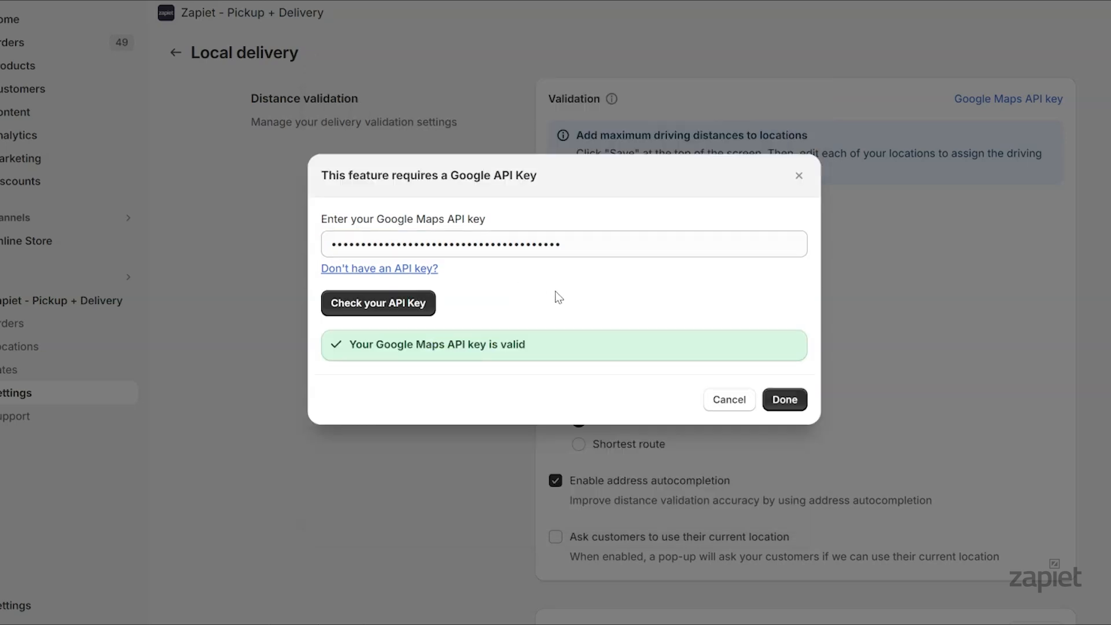
left_click(787, 402)
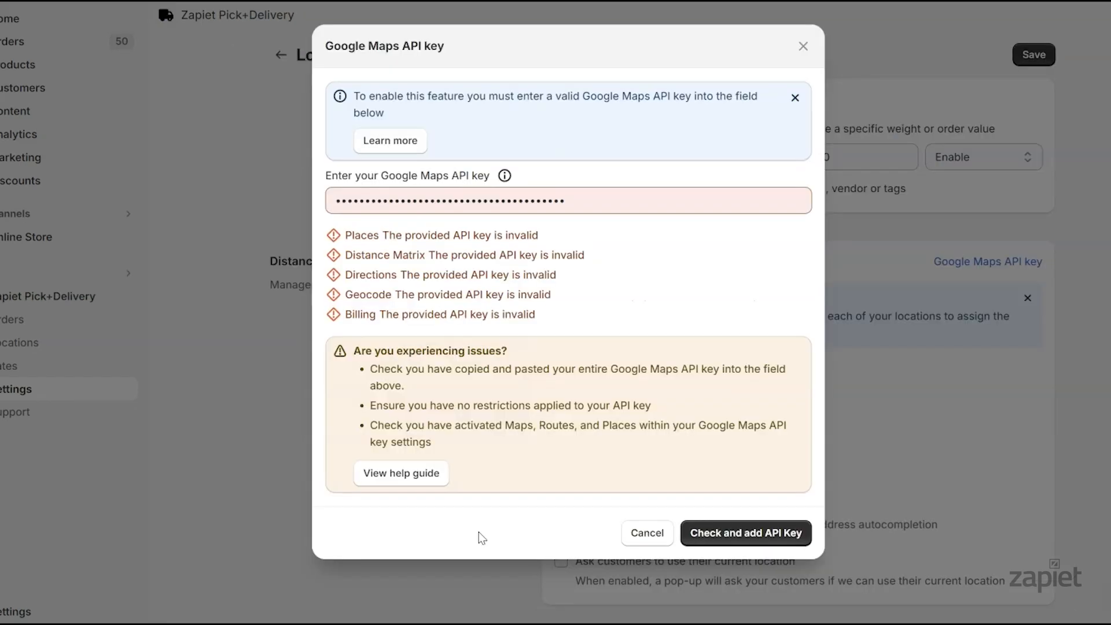
left_click(422, 480)
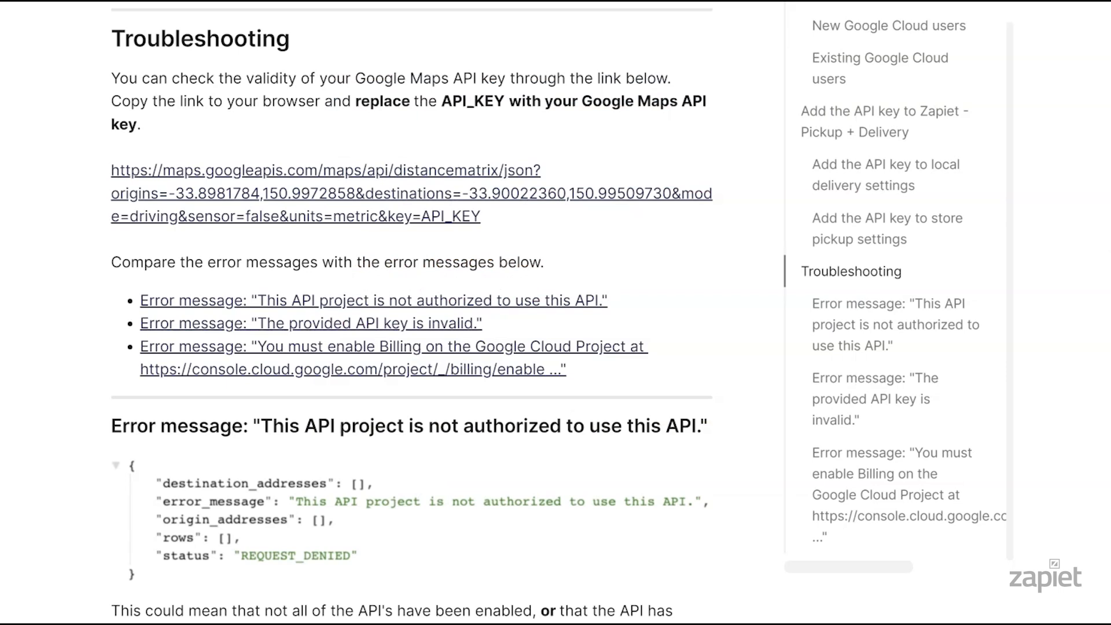
scroll(412, 313, "down", 5)
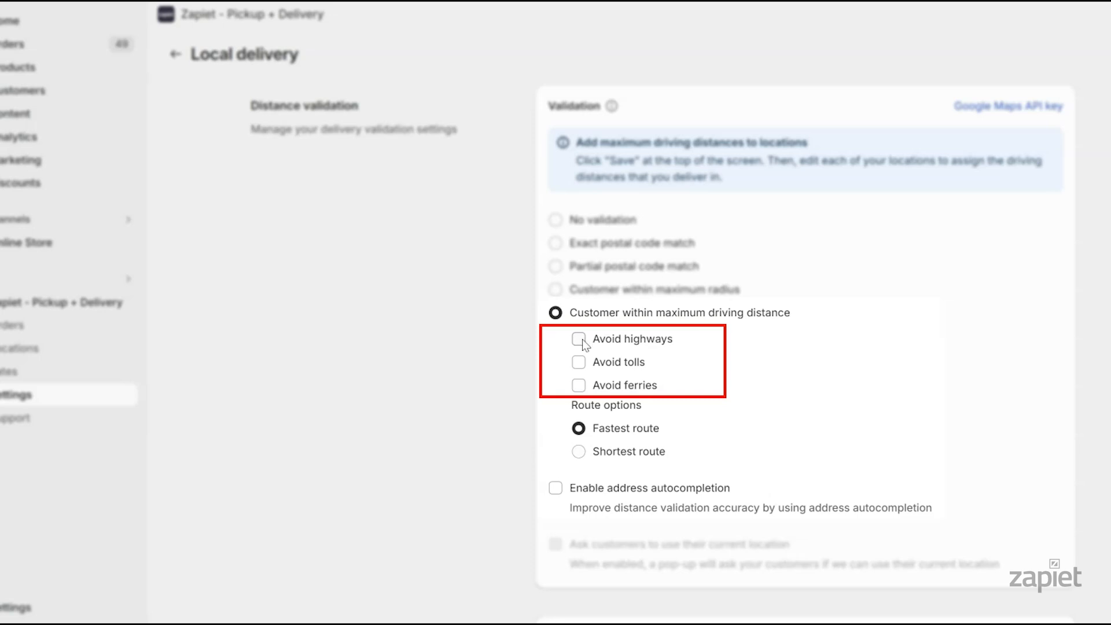
Make driving routes avoid tolls and ferries, enable address autocompletion, and save the settings
left_click(579, 362)
left_click(579, 386)
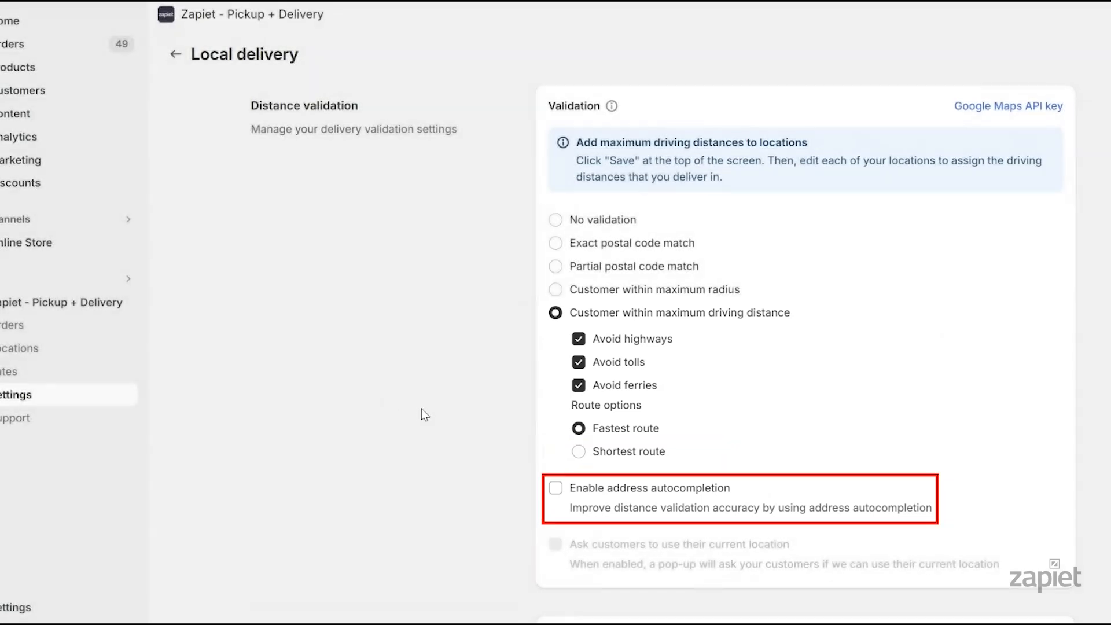
left_click(557, 491)
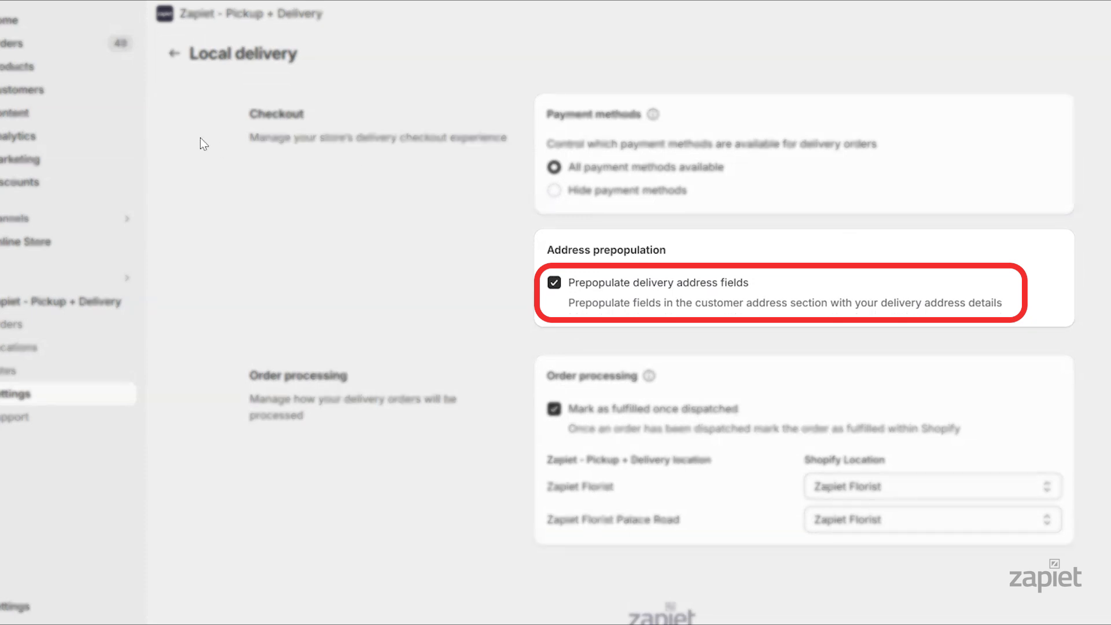
left_click(1088, 53)
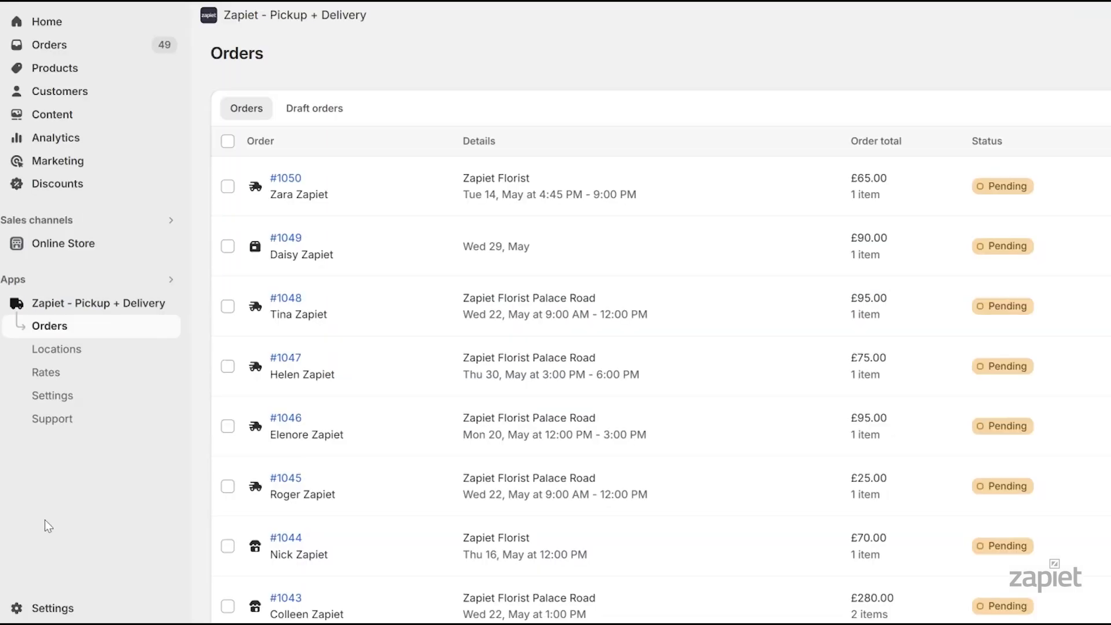
Change the Zapiet Florist location's maximum driving distance from 10 to 15 km and save
left_click(107, 353)
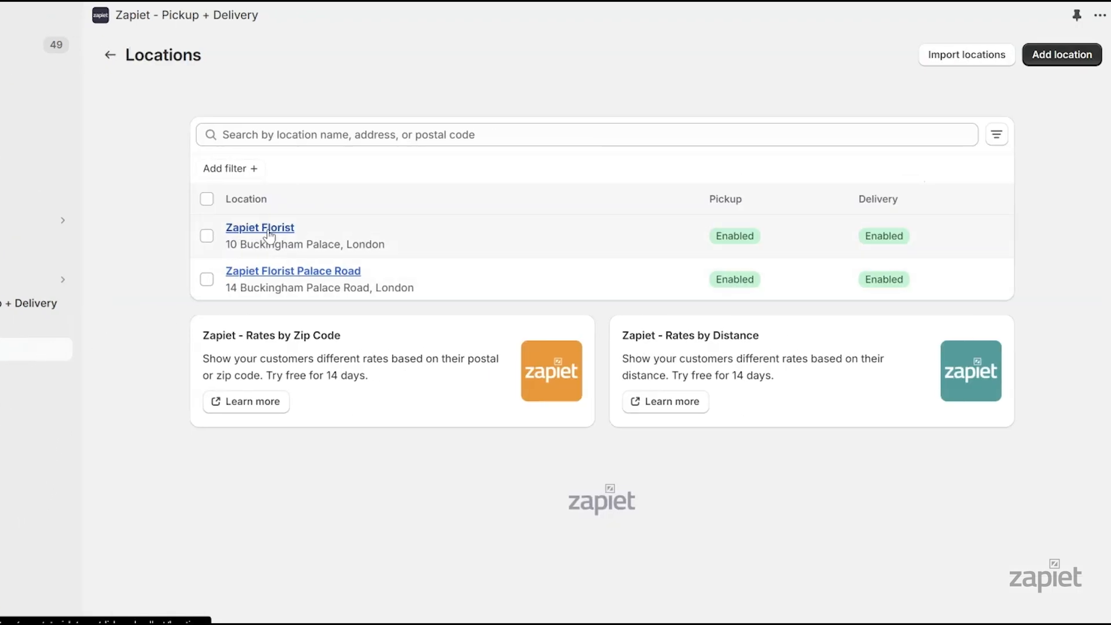
left_click(269, 234)
scroll(1077, 266, "down", 5)
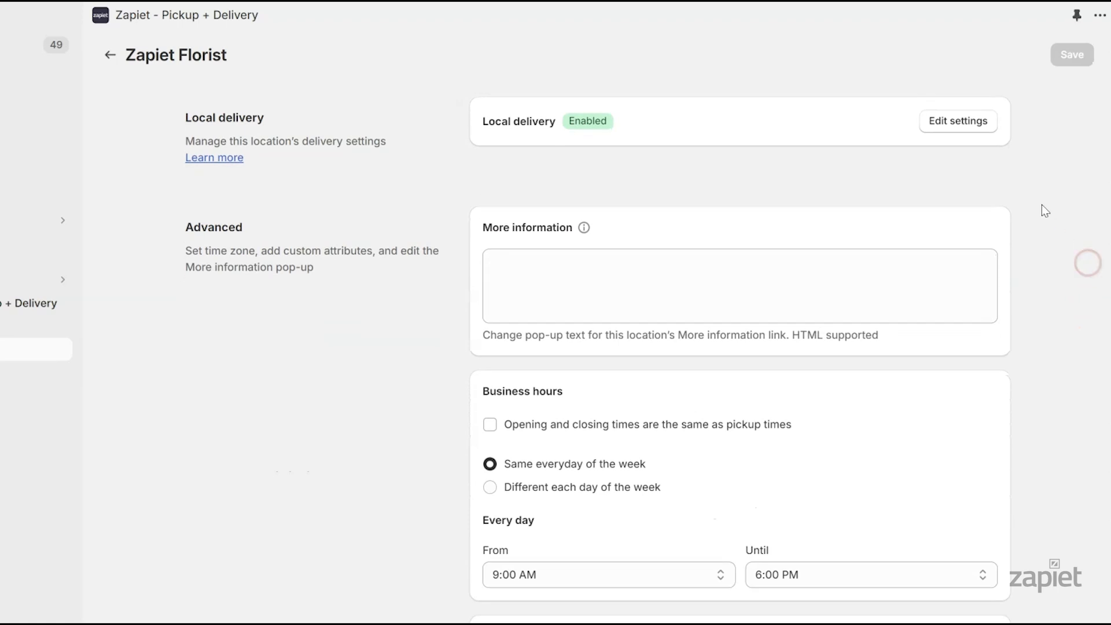
left_click(985, 124)
scroll(1082, 224, "down", 10)
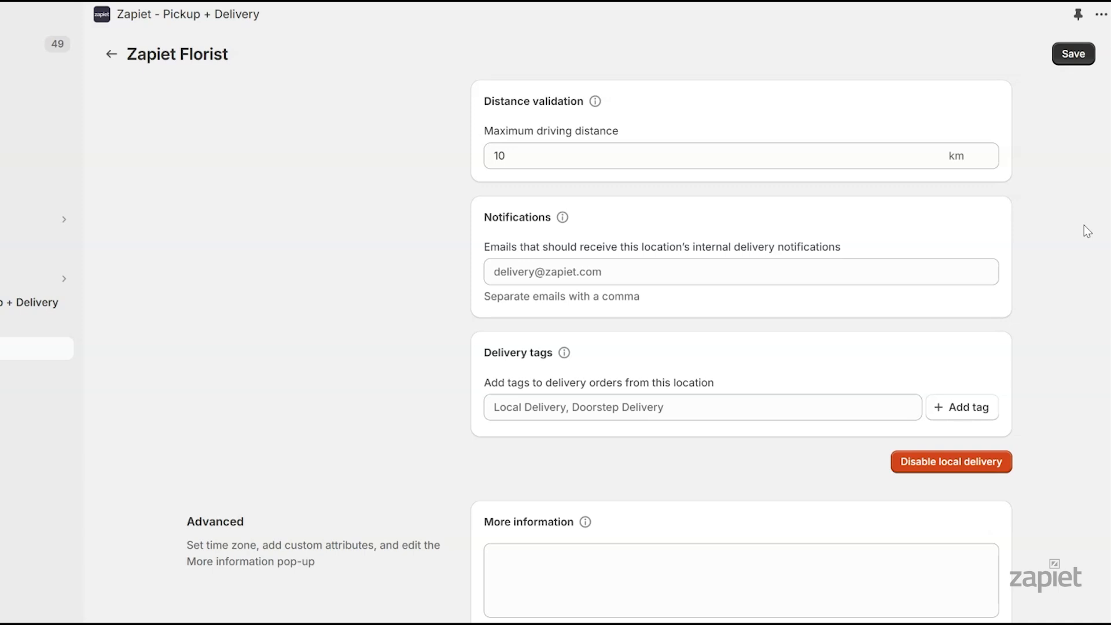
double_click(486, 155)
type("15")
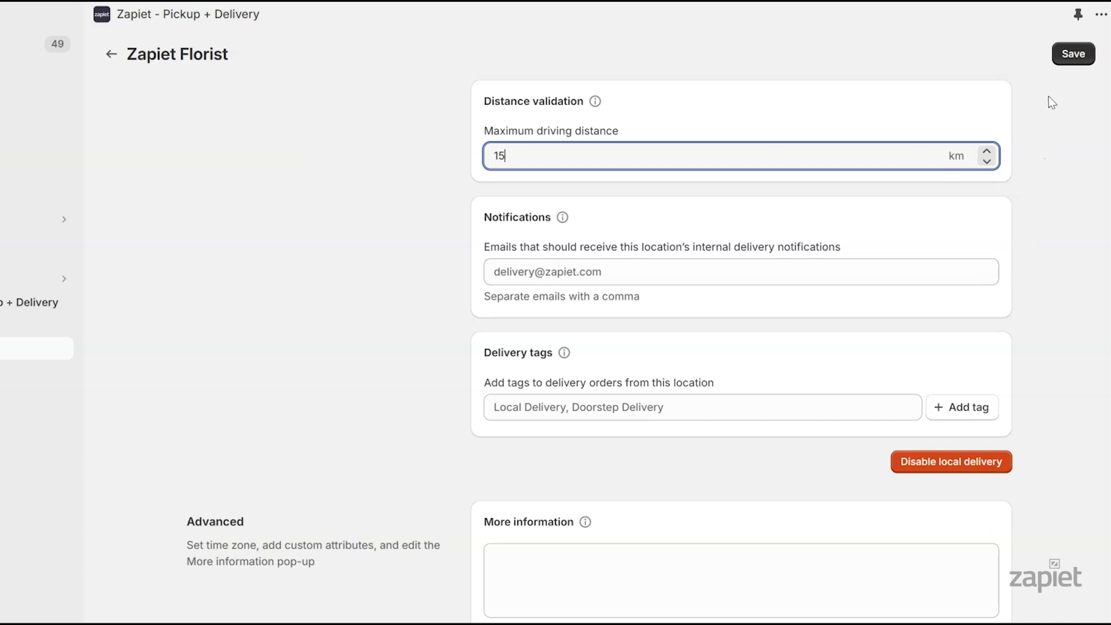
left_click(1068, 55)
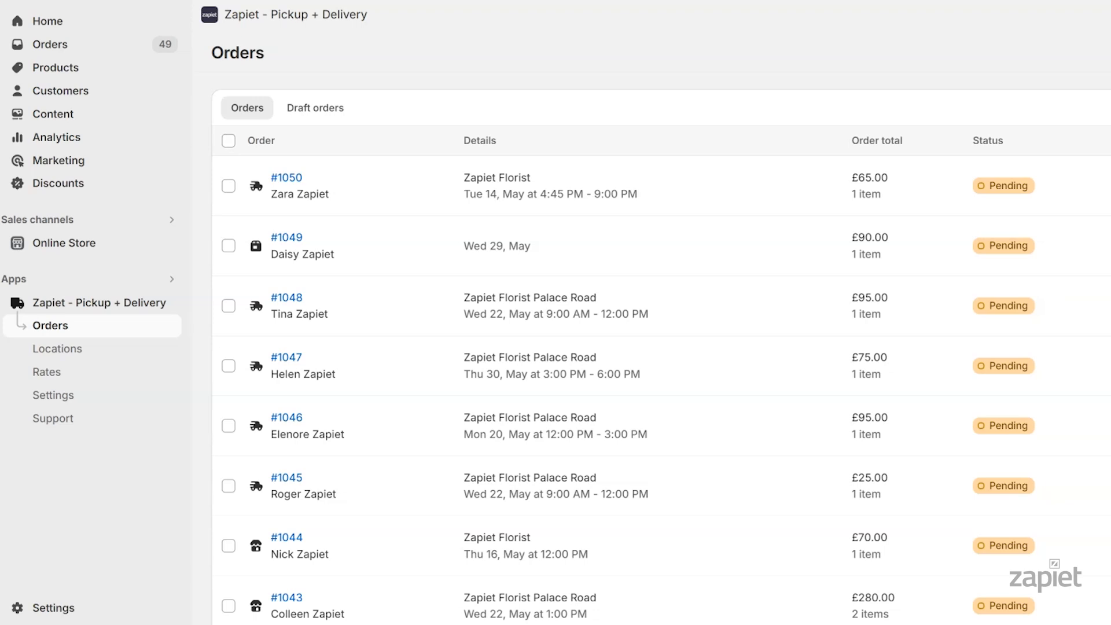
In Text and design's delivery widget, change 'postal code' to 'address' in the instructional text
left_click(110, 394)
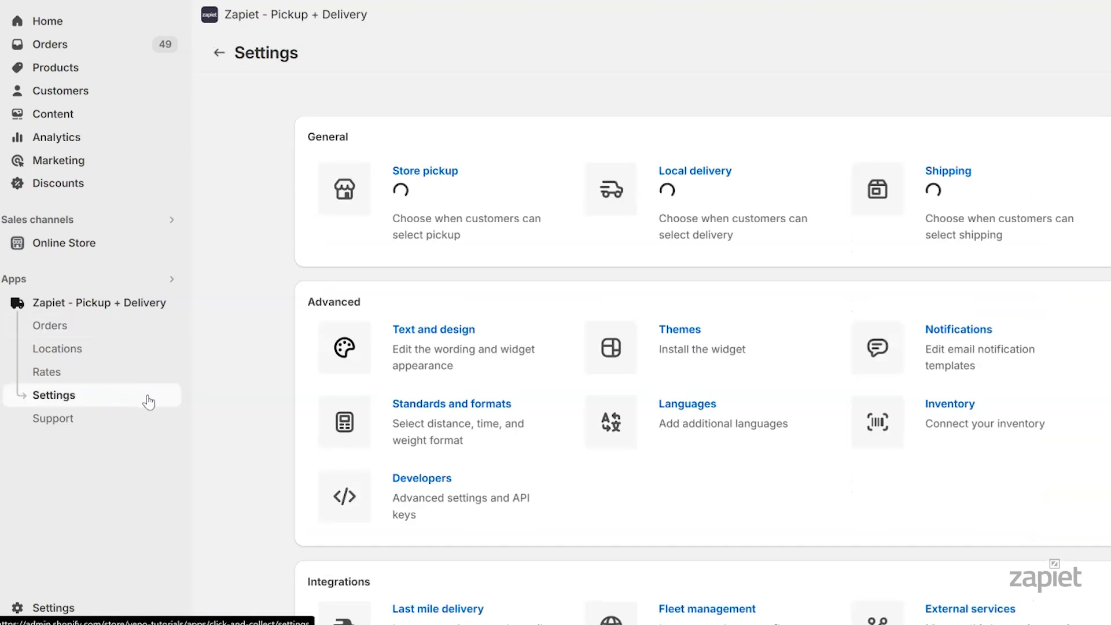
left_click(414, 348)
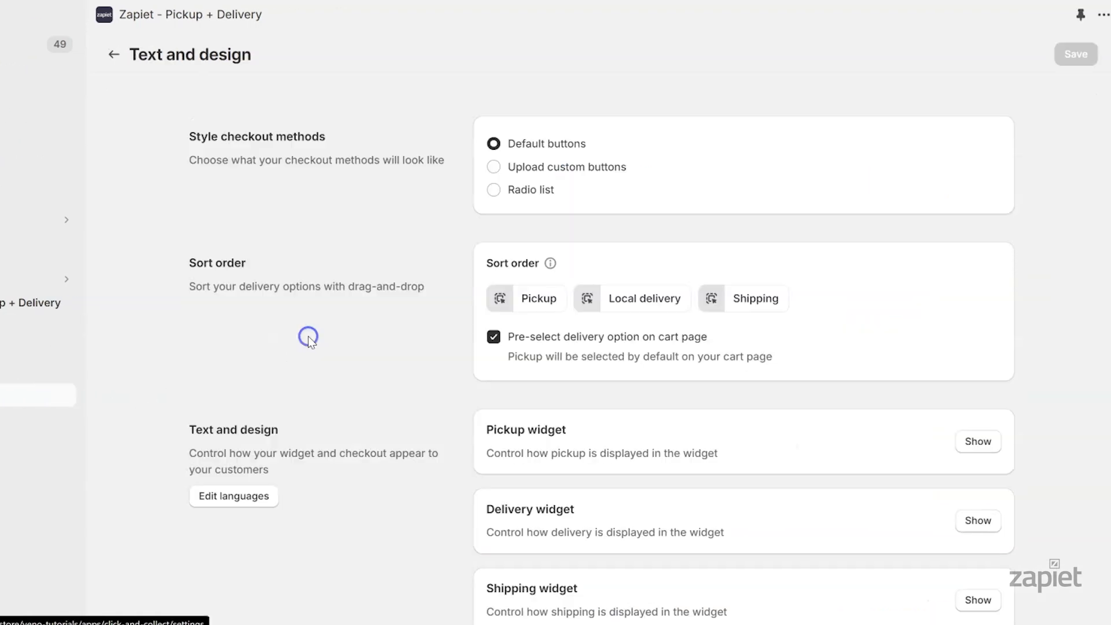
scroll(1070, 238, "down", 5)
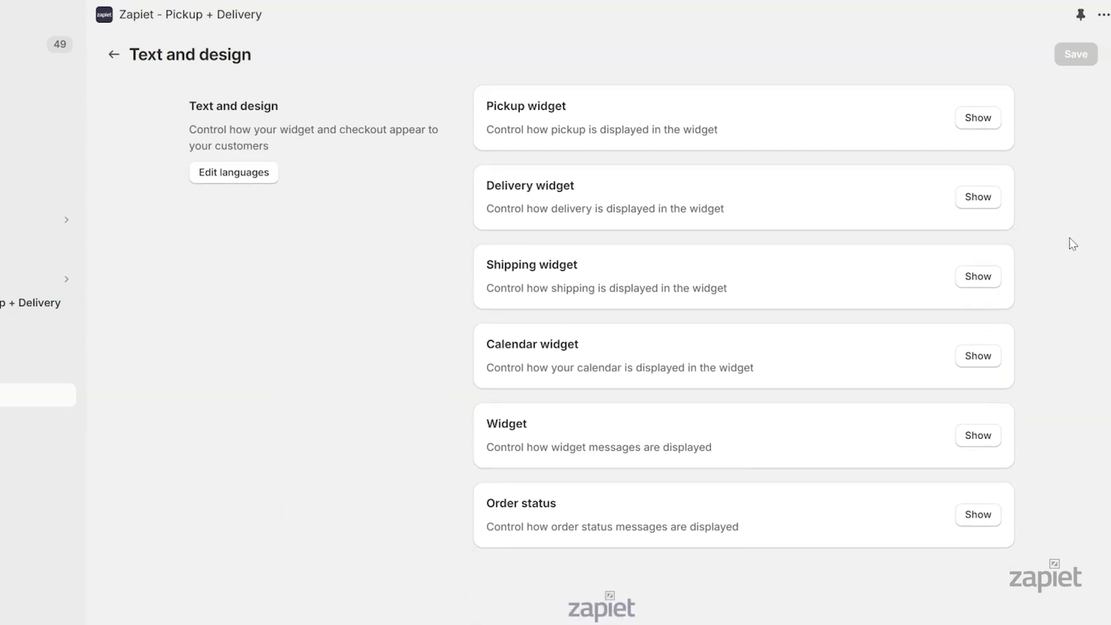
left_click(987, 204)
scroll(1070, 238, "down", 15)
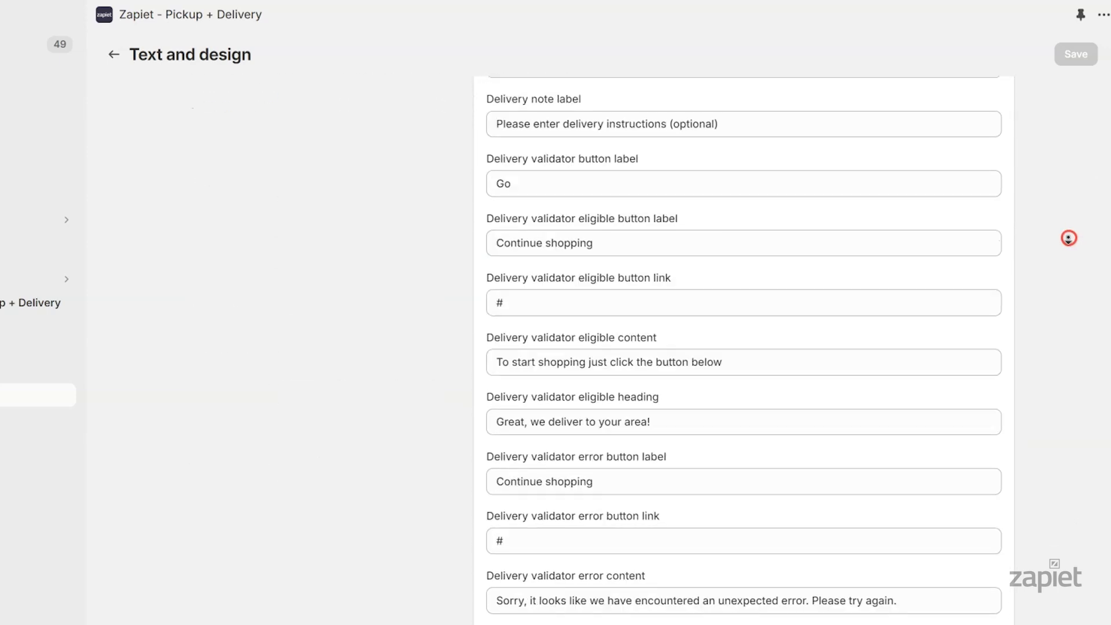
left_click_drag(611, 164, 549, 167)
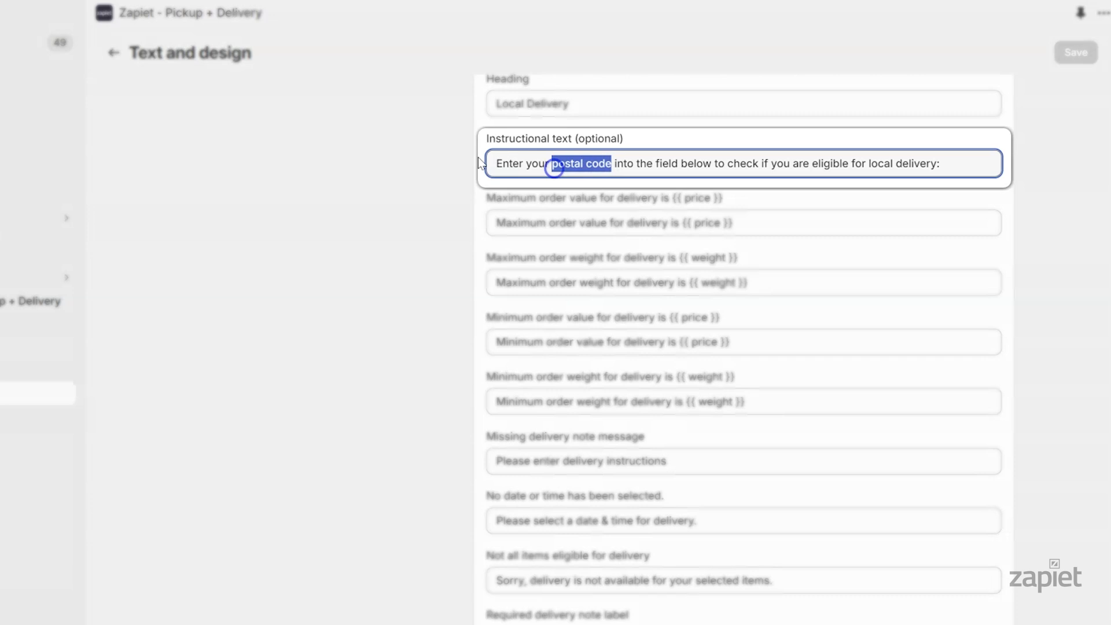
type("address")
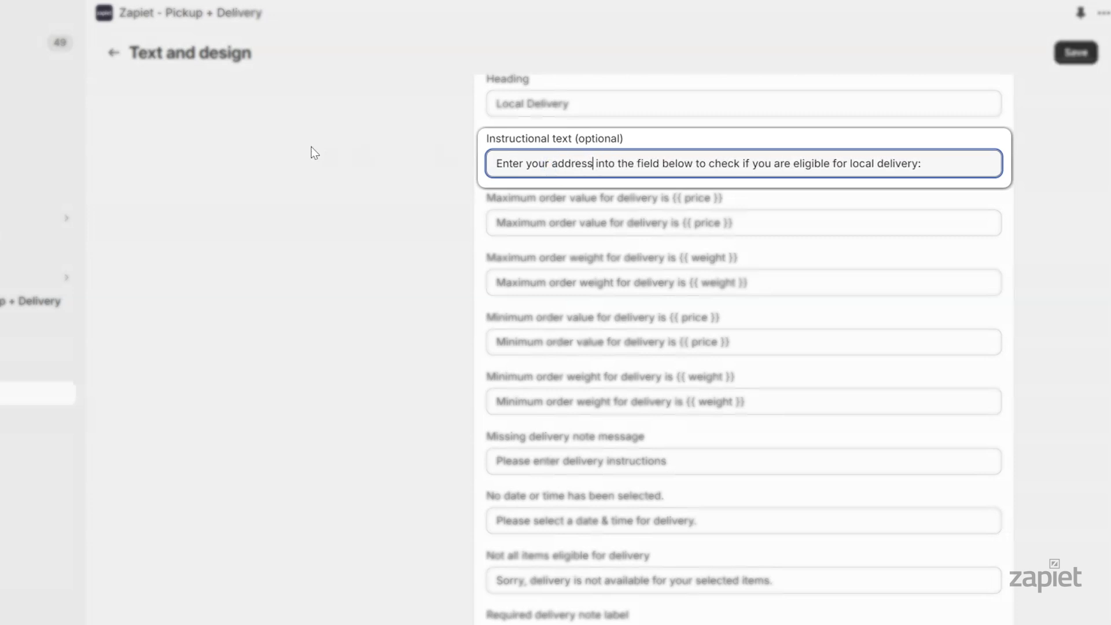
Replace 'postal code' with 'address' in the search placeholder and missing-location message, then save
scroll(1057, 336, "down", 5)
left_click_drag(613, 399, 550, 398)
type("addr")
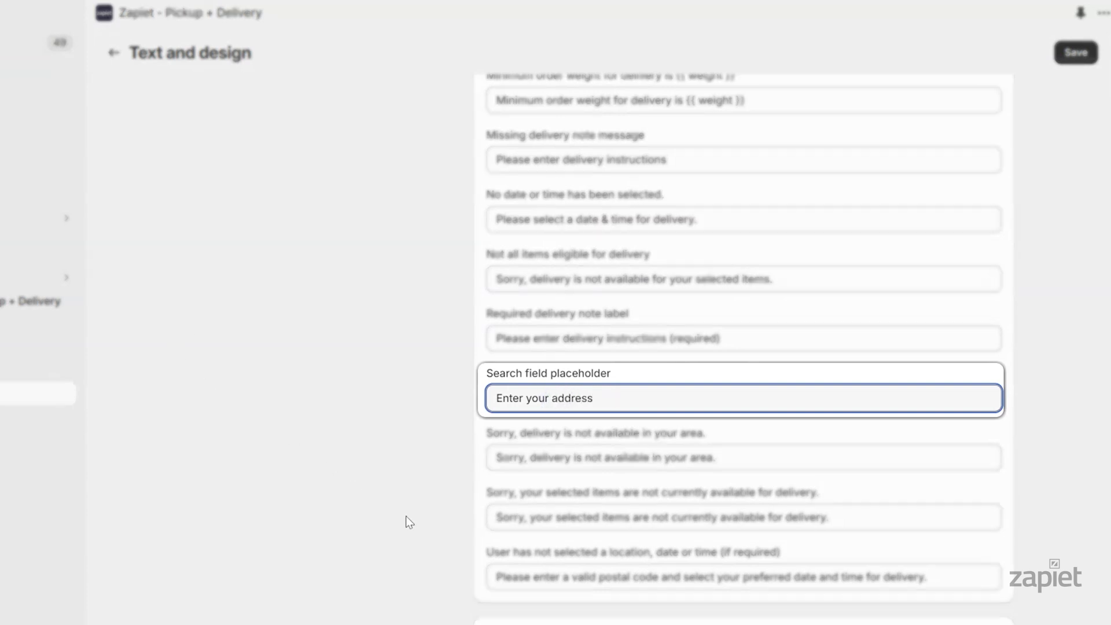
type("ess")
left_click_drag(660, 577, 598, 578)
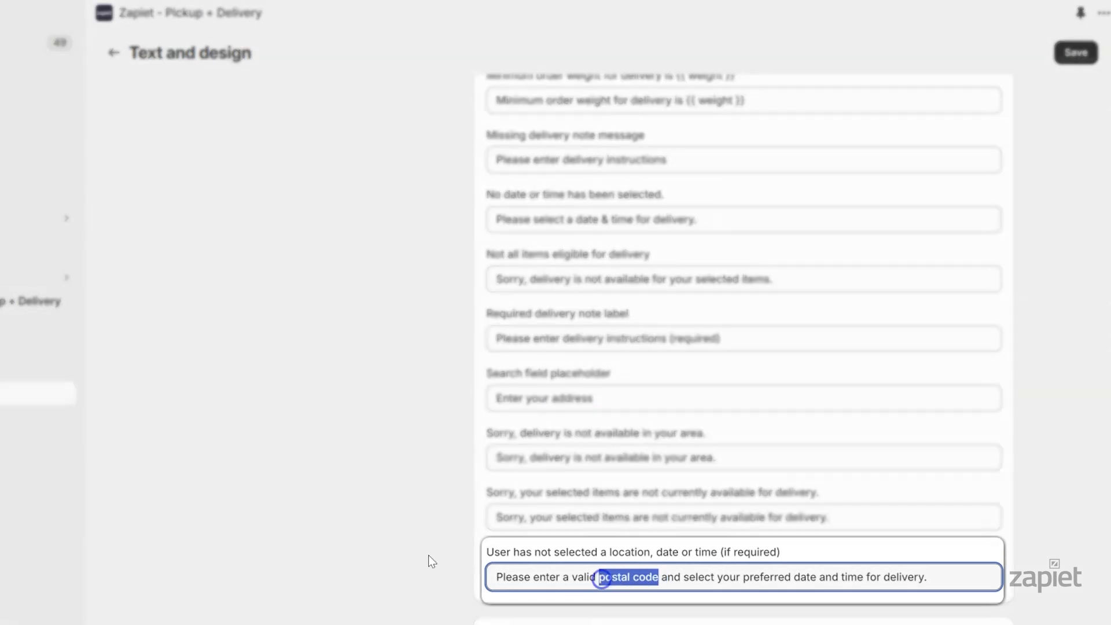
type("address")
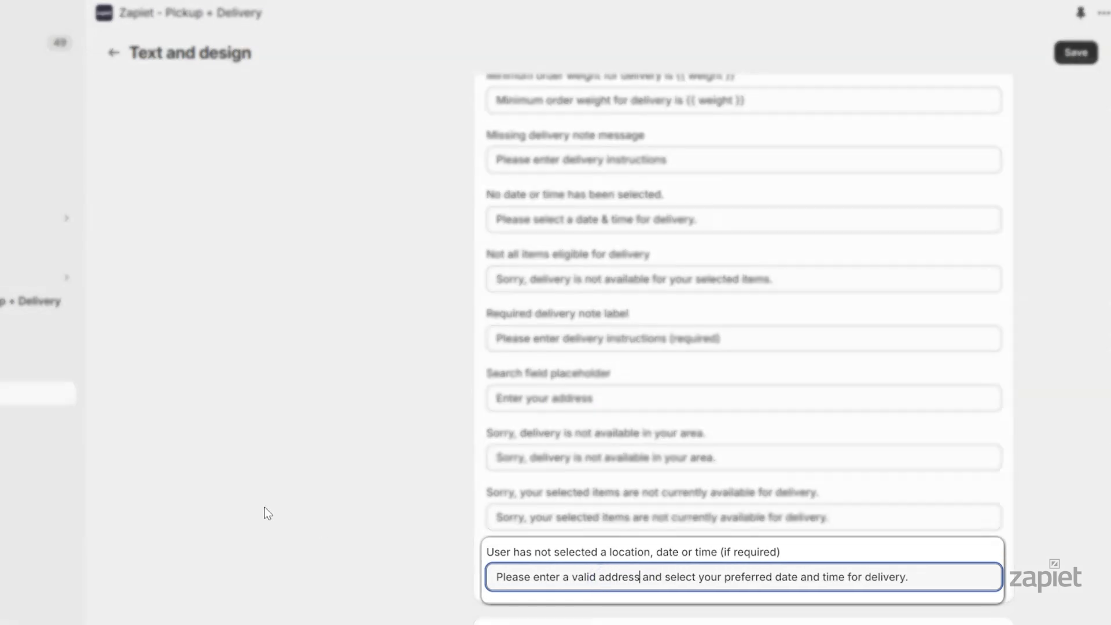
left_click(1075, 53)
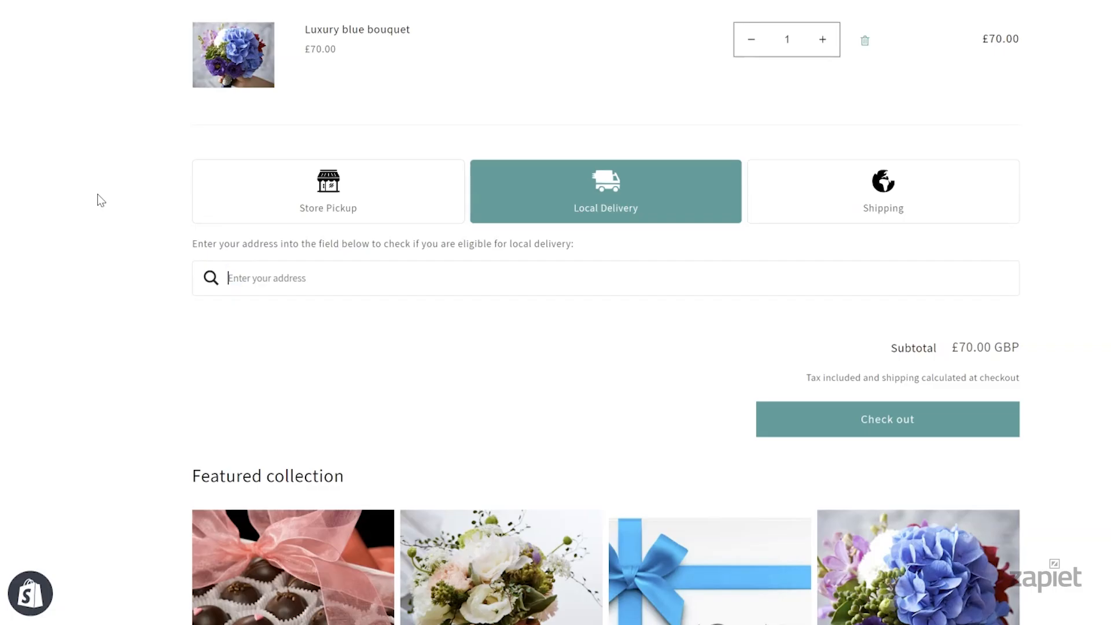
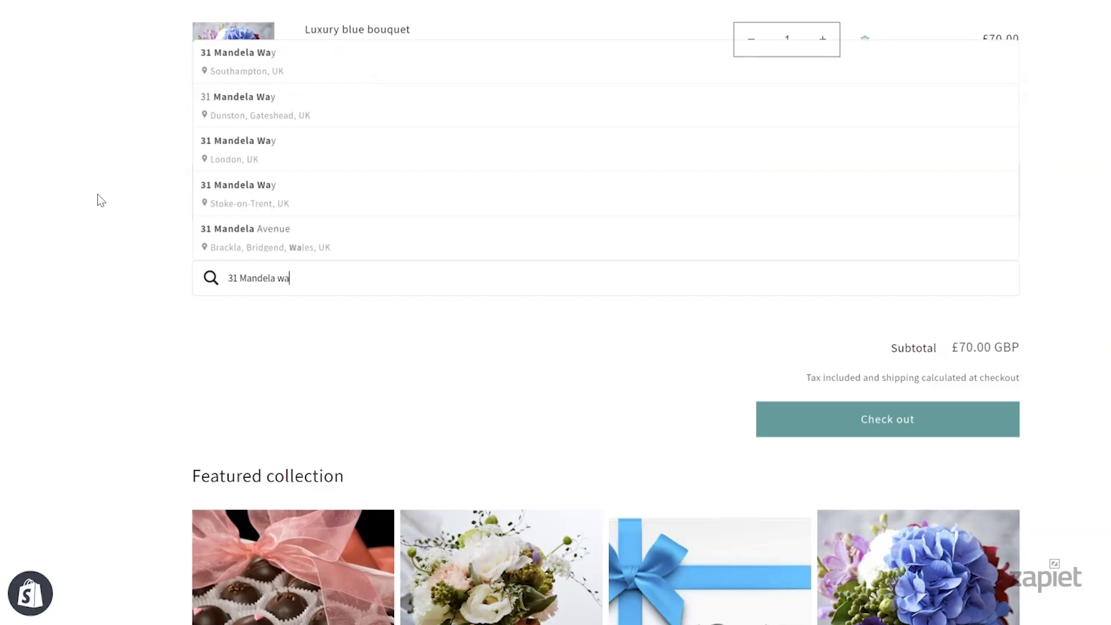
Pick a nearby London address, choose Wednesday 22 May for delivery, and proceed to checkout
left_click(231, 149)
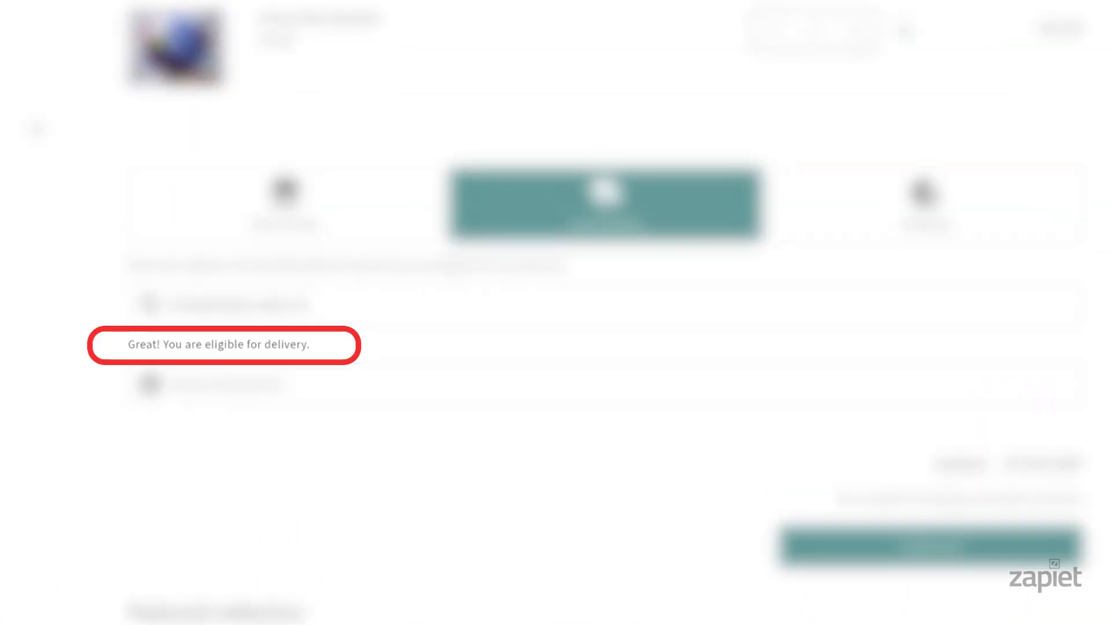
left_click(258, 394)
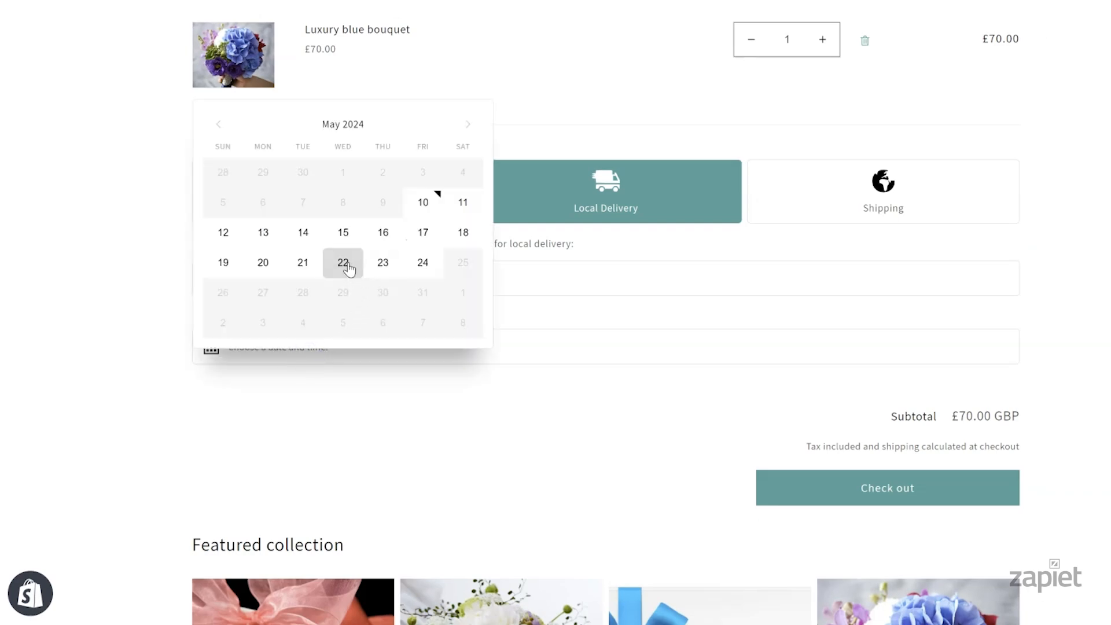
left_click(343, 263)
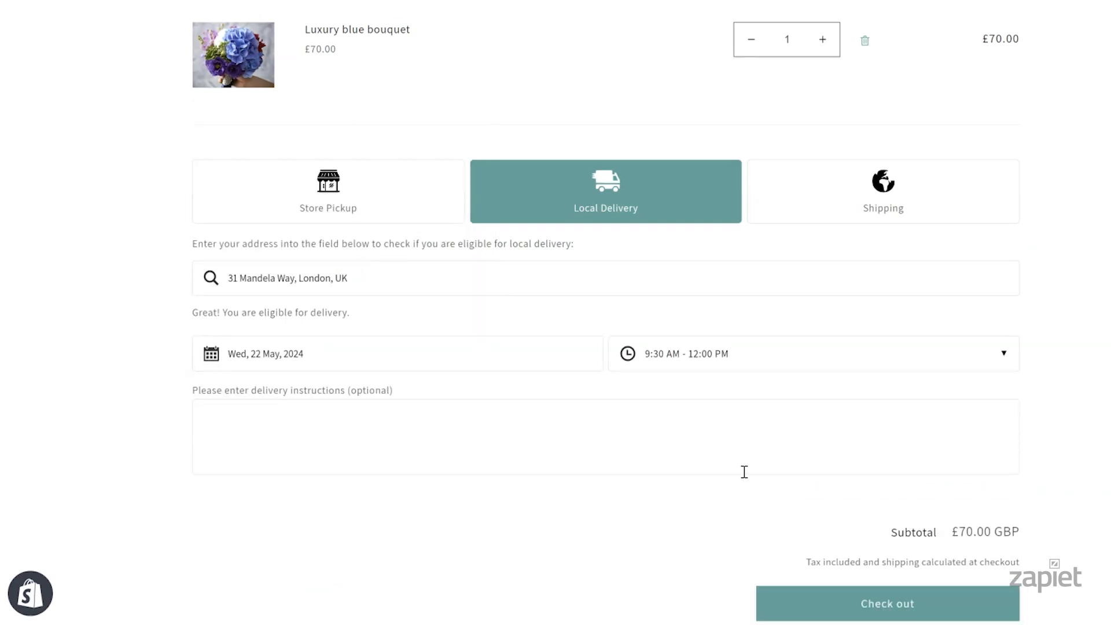
left_click(836, 603)
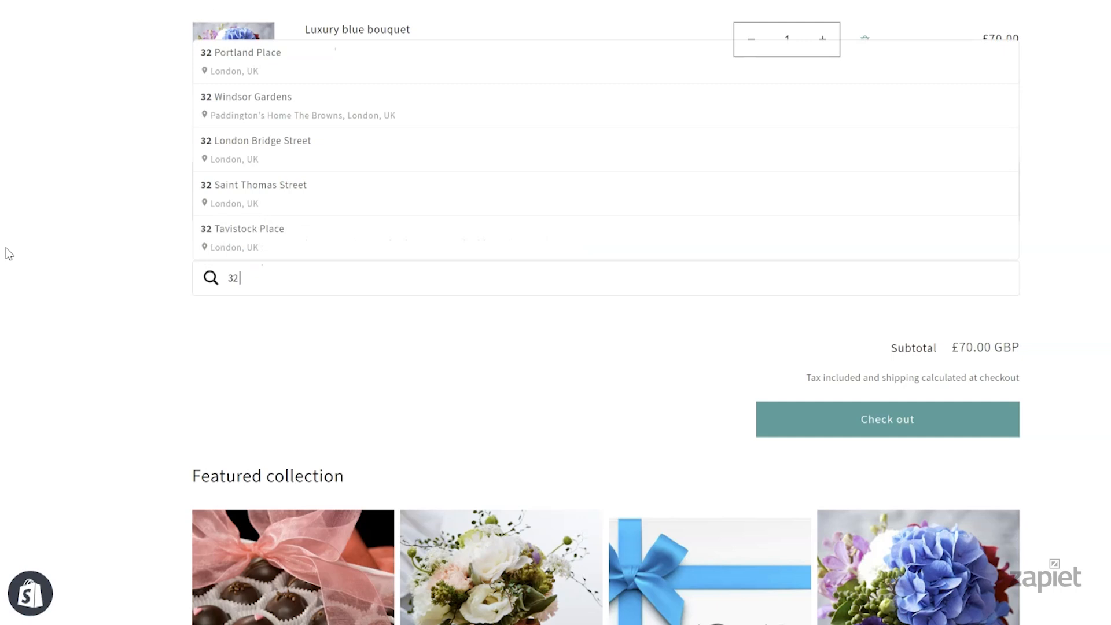
Retry local delivery with a Reading address suggestion to confirm it is rejected
type("Liverpo")
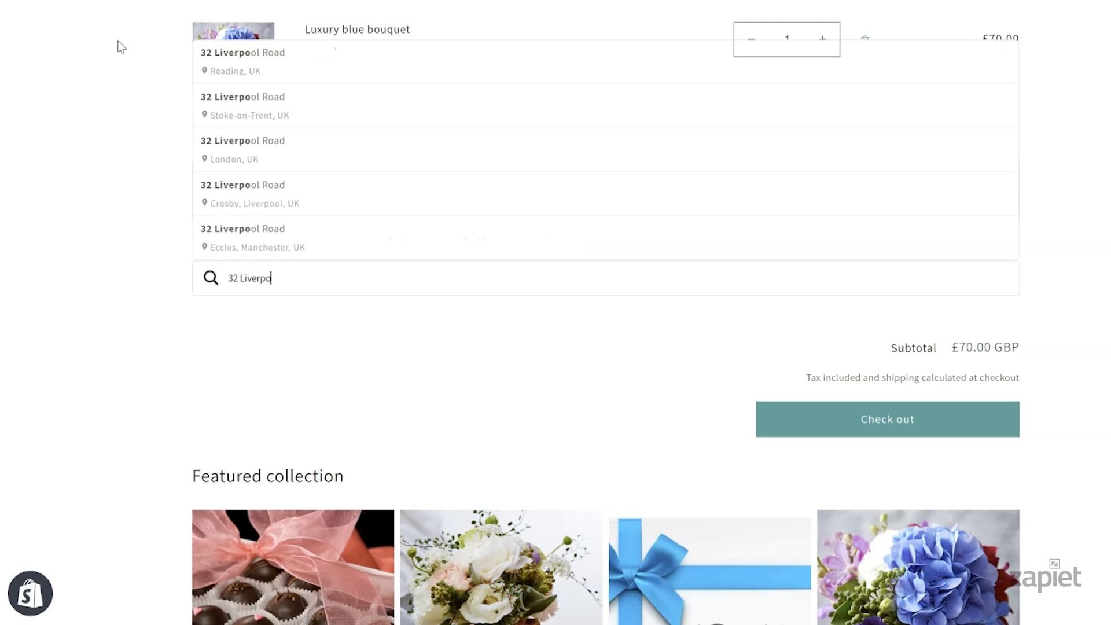
left_click(228, 55)
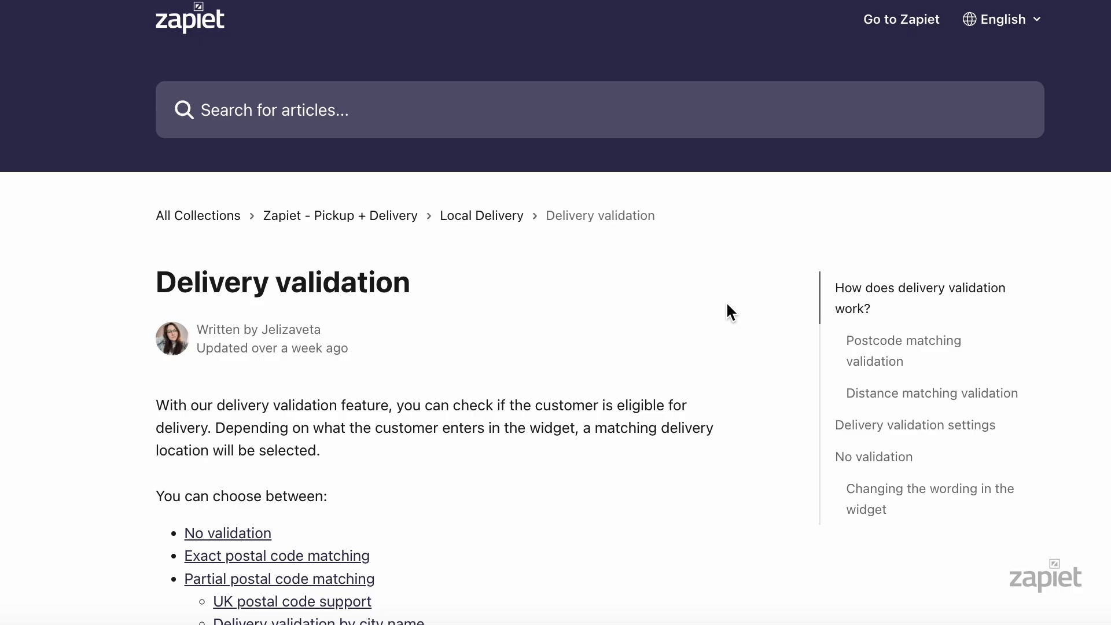
scroll(728, 311, "down", 4)
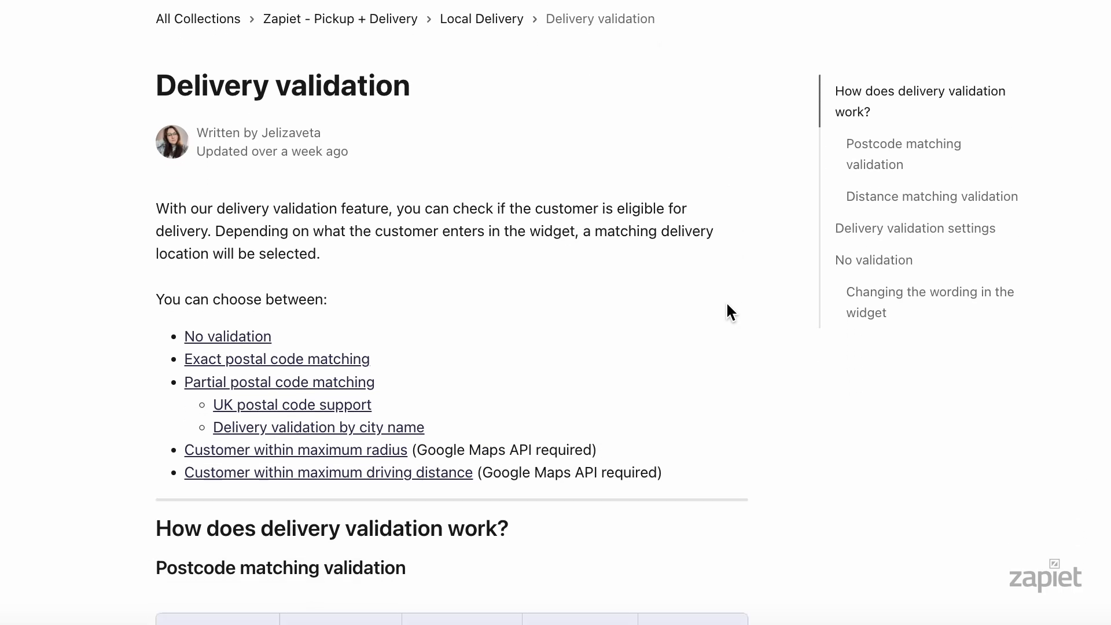